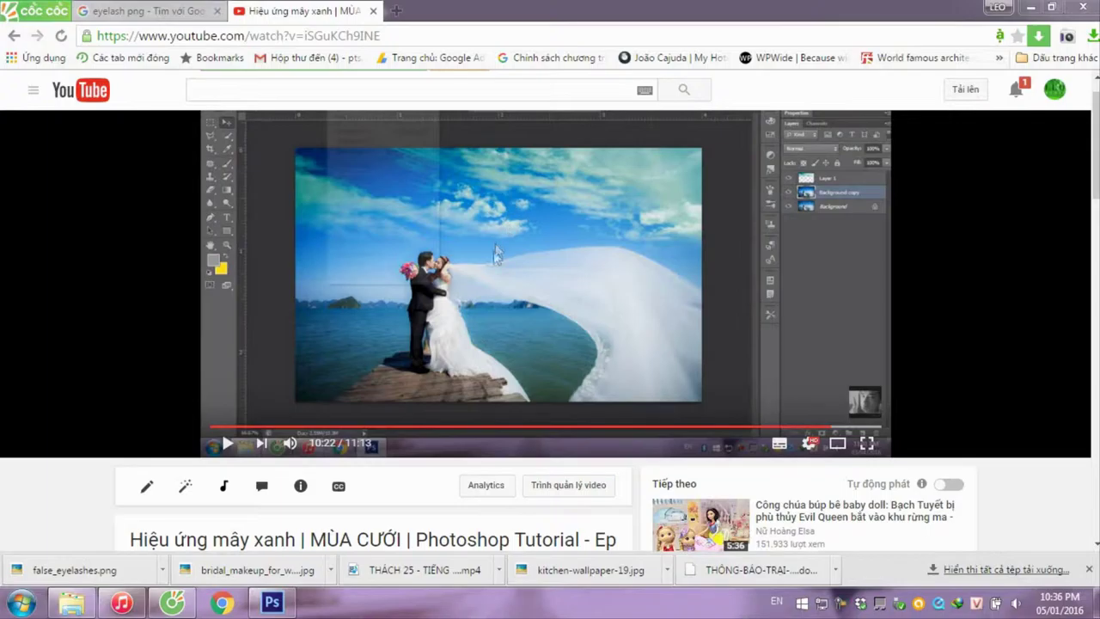
- Bring Photoshop with the portrait KZO_7271.JPG back in front of the YouTube tutorial
click(271, 603)
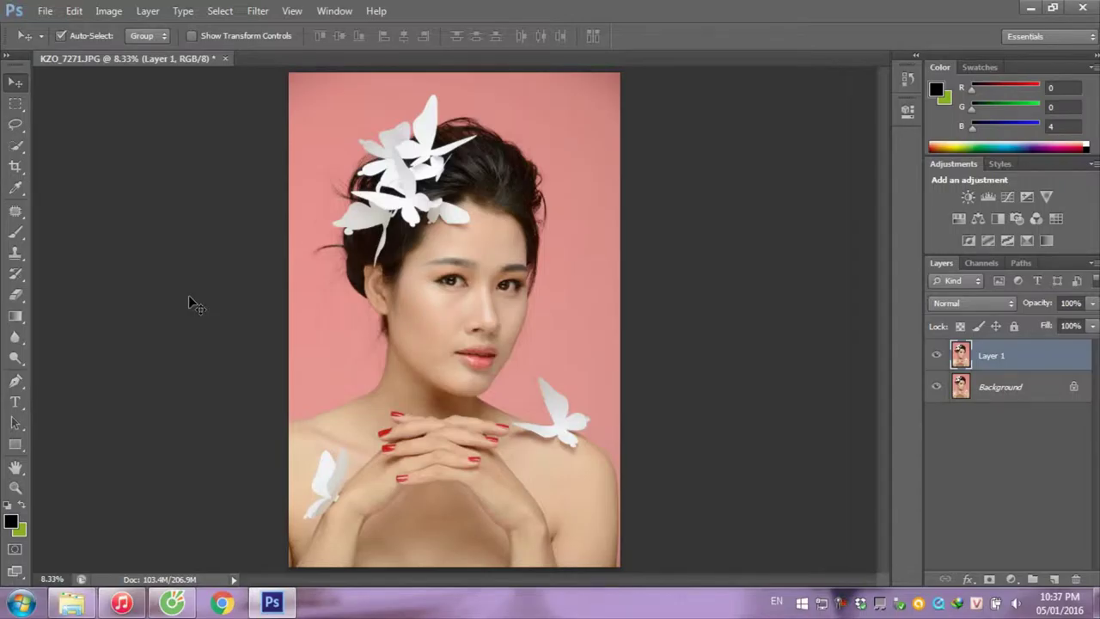
- Zoom from 8.33% to 25% so the woman's face fills the canvas
key(ctrl+plus)
key(ctrl+plus)
key(ctrl+plus)
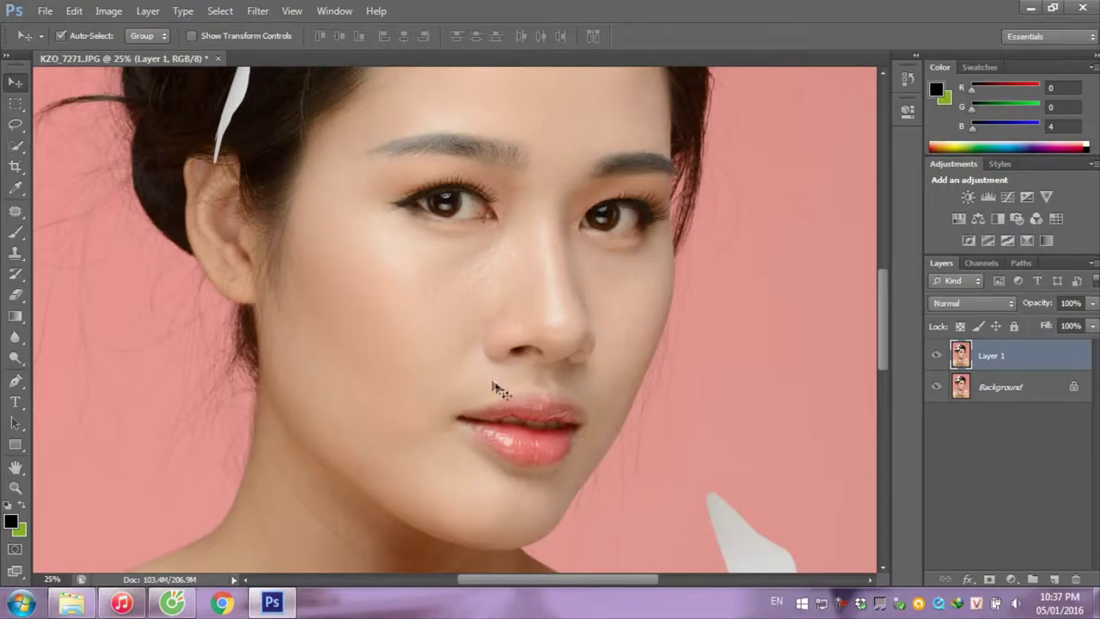
scroll(551, 382, up, 2)
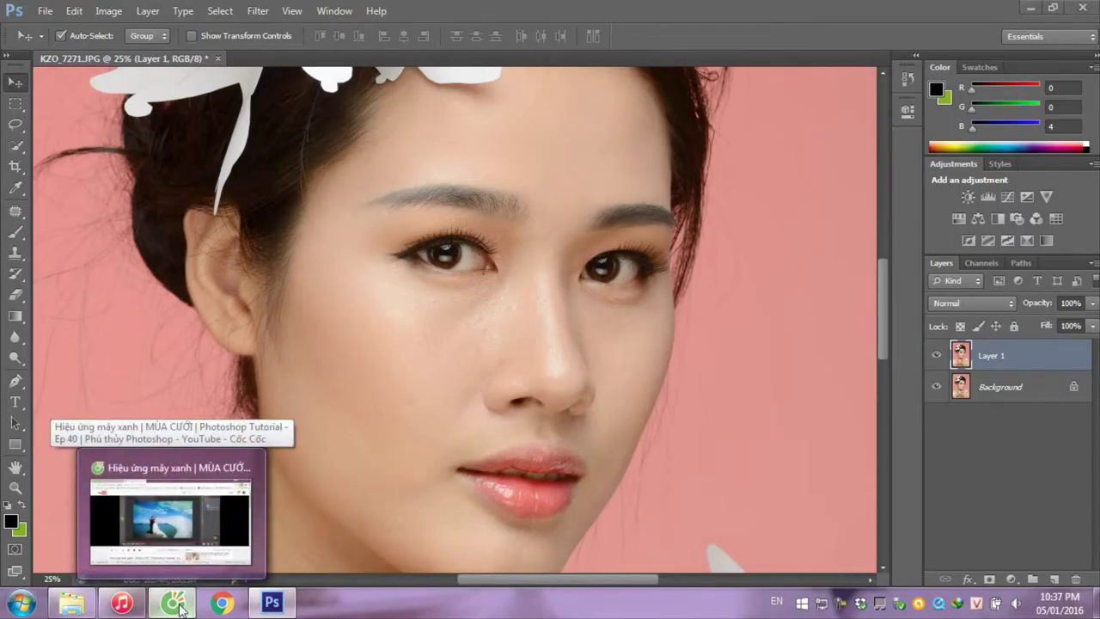
- Review the 'eyelash png' image results, then open the mk codau folder holding false_eyelashes
click(172, 507)
click(142, 10)
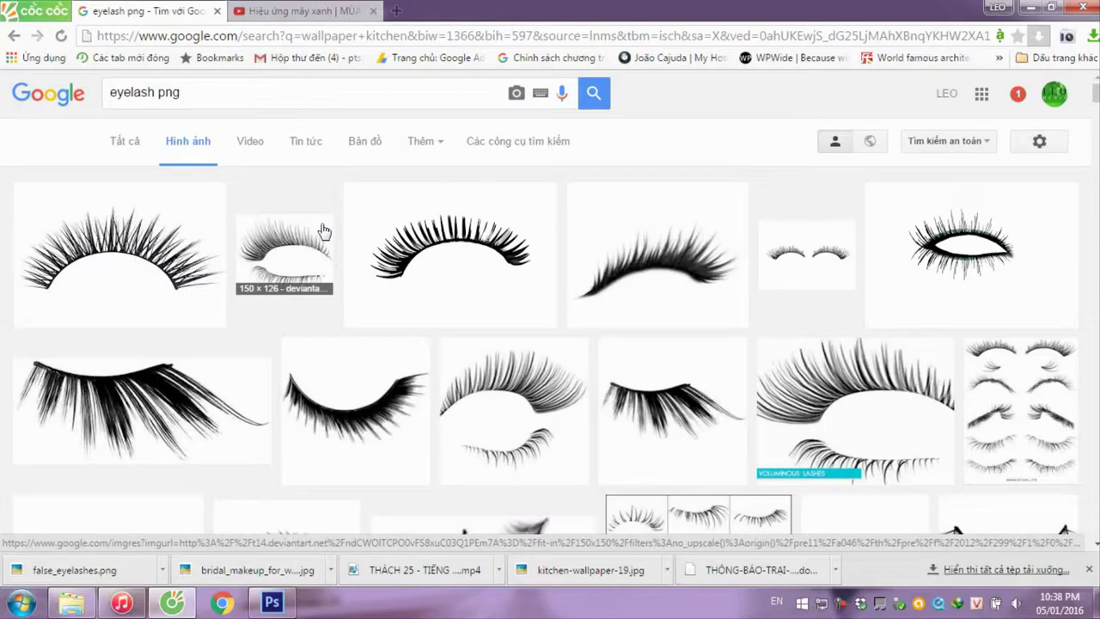
click(272, 601)
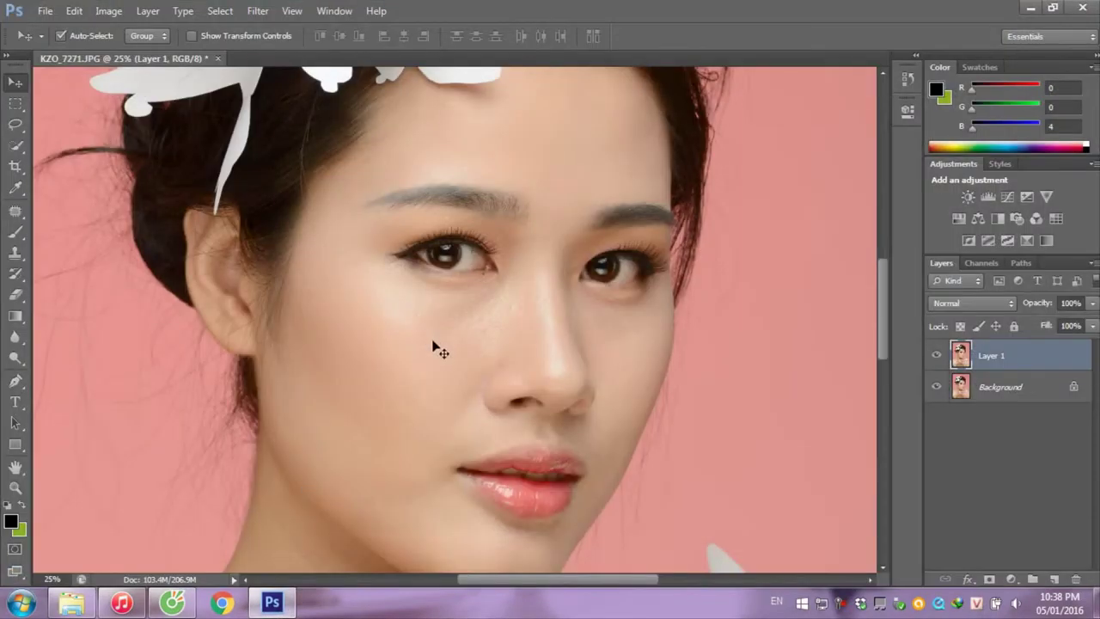
click(71, 601)
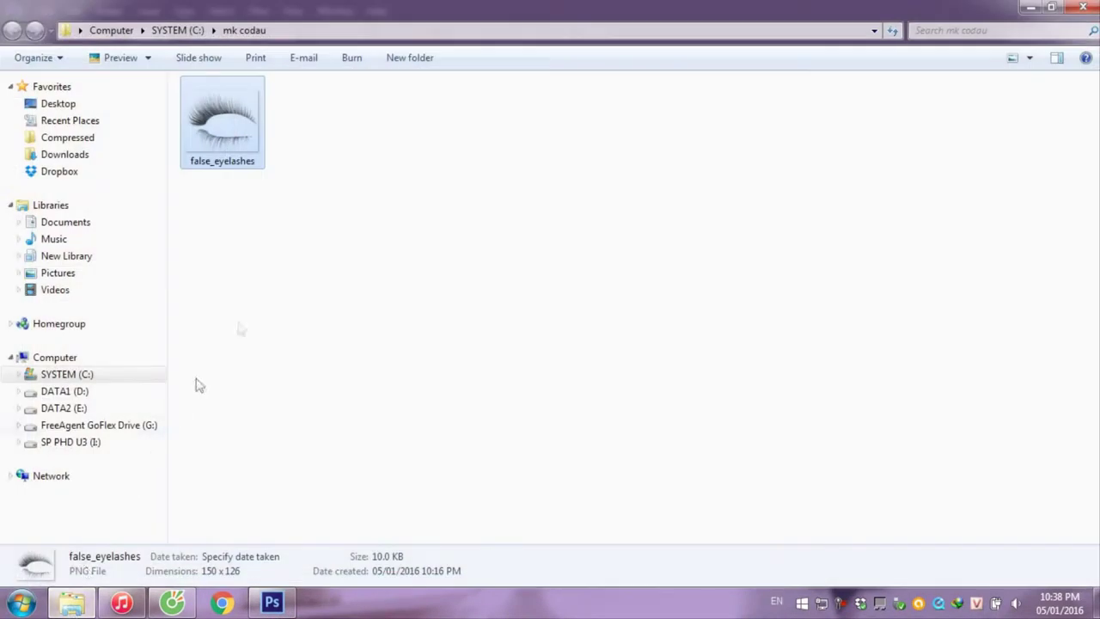
- Place false_eyelashes.png into the portrait, move it onto the left eye and squash it shorter
mouse_move(225, 127)
mouse_down()
mouse_move(286, 567)
mouse_move(446, 309)
mouse_up()
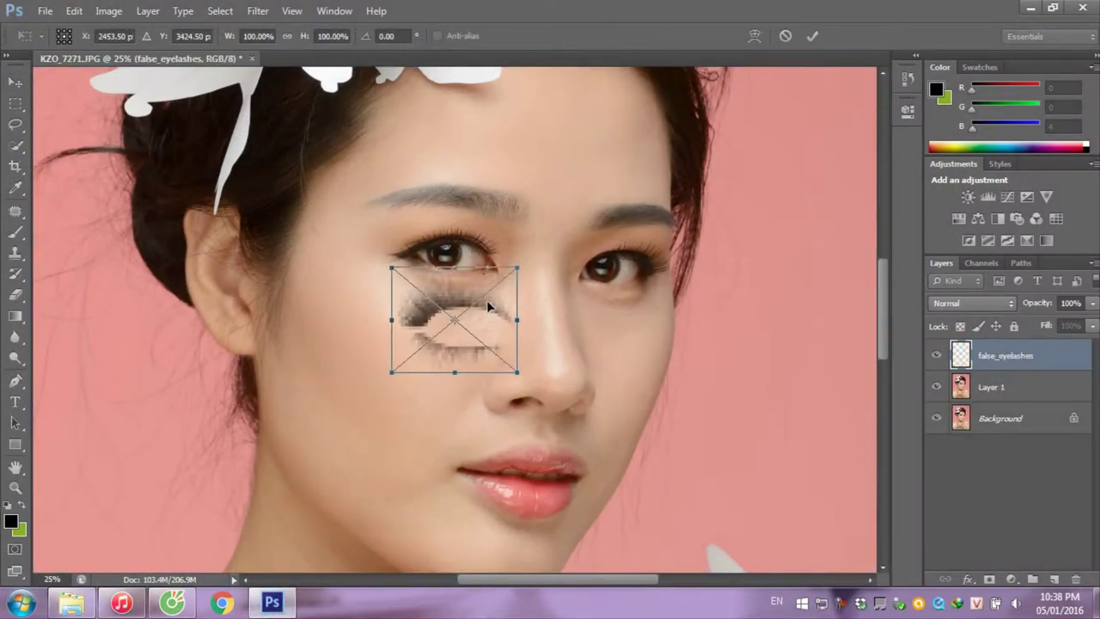
key(ctrl+plus)
key(ctrl+plus)
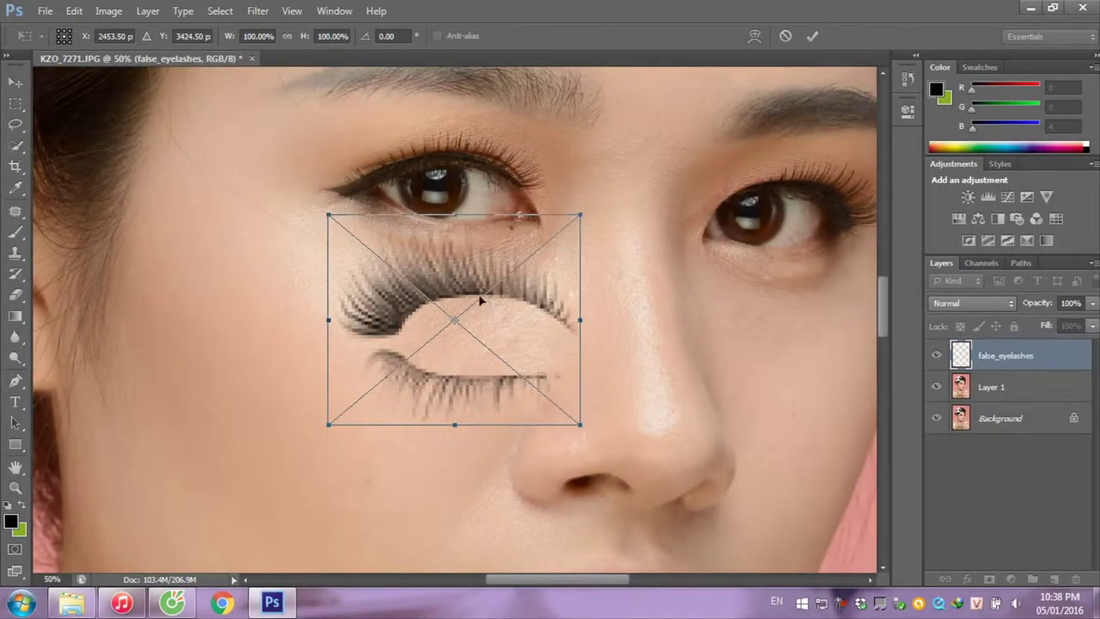
drag(486, 300, 439, 155)
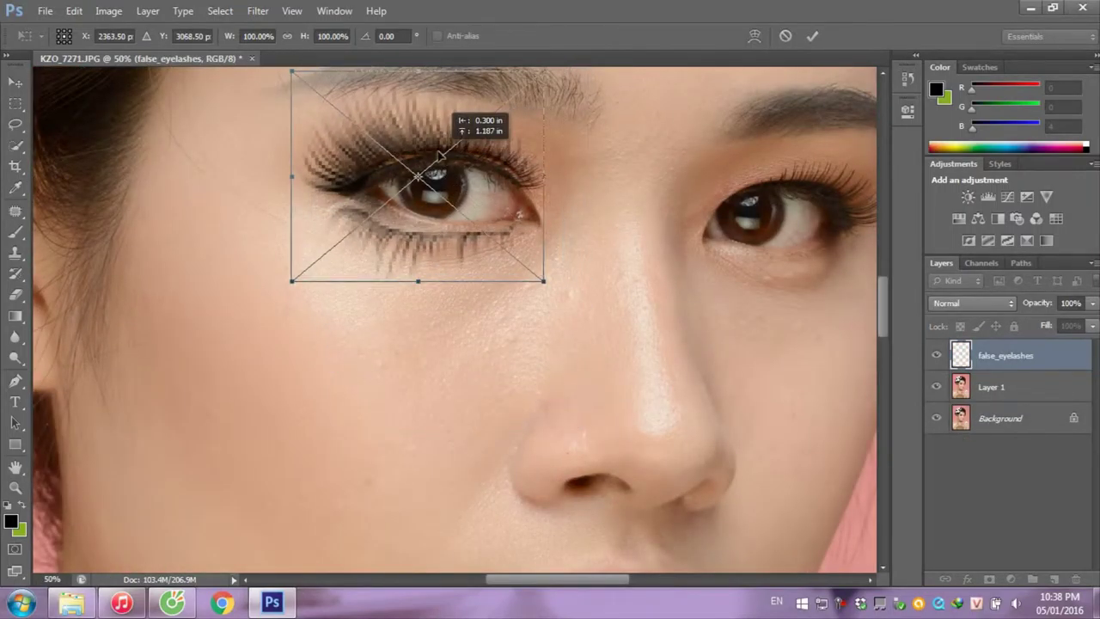
drag(439, 154, 433, 161)
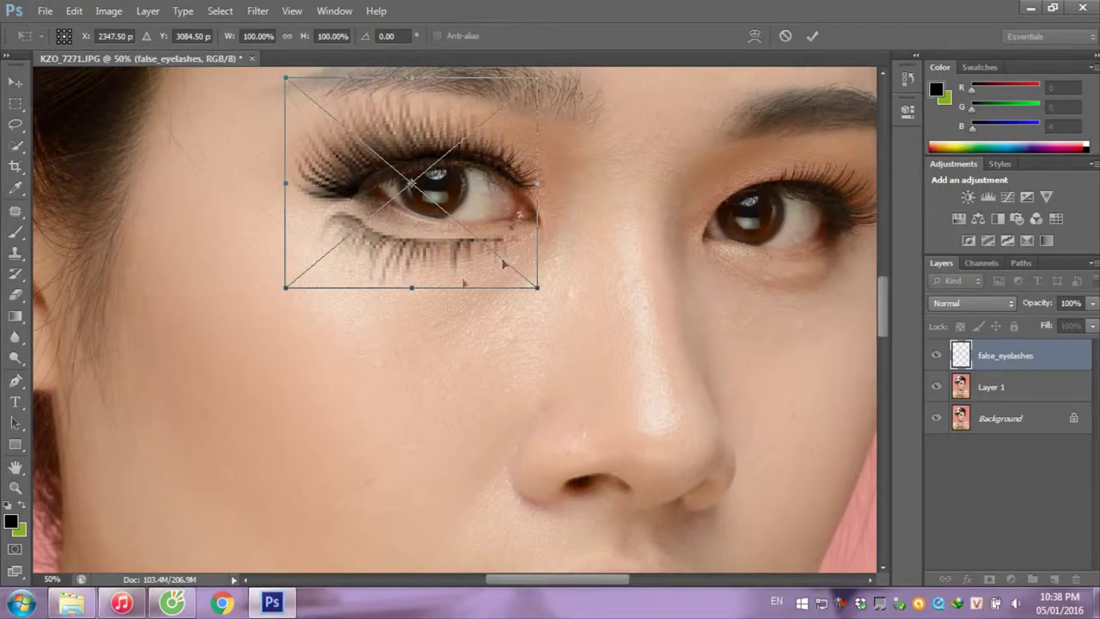
drag(409, 289, 412, 260)
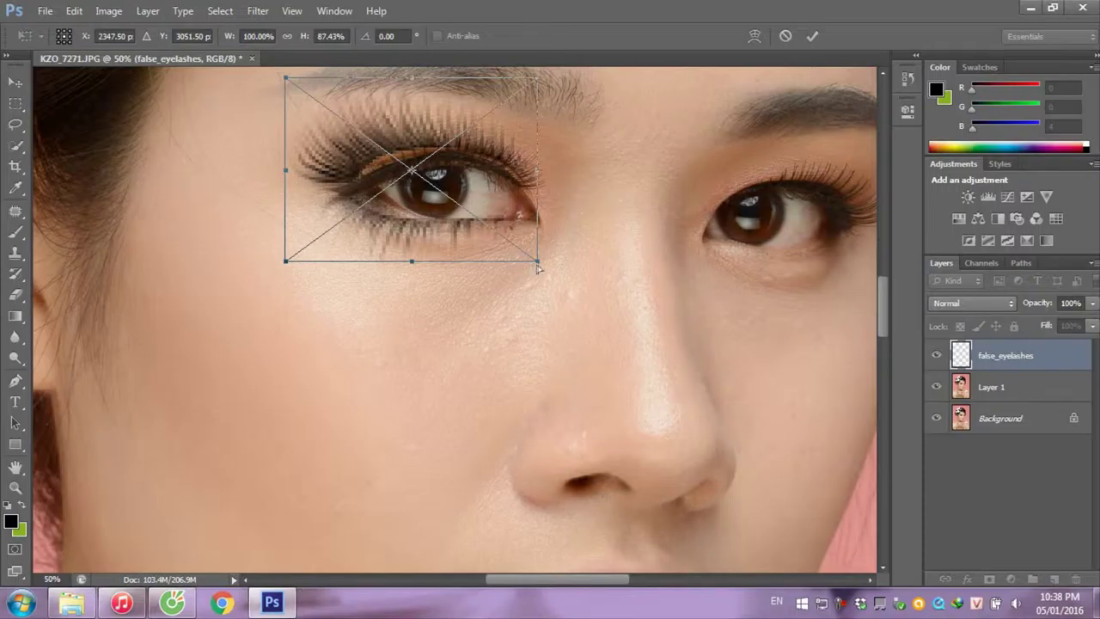
drag(538, 266, 575, 284)
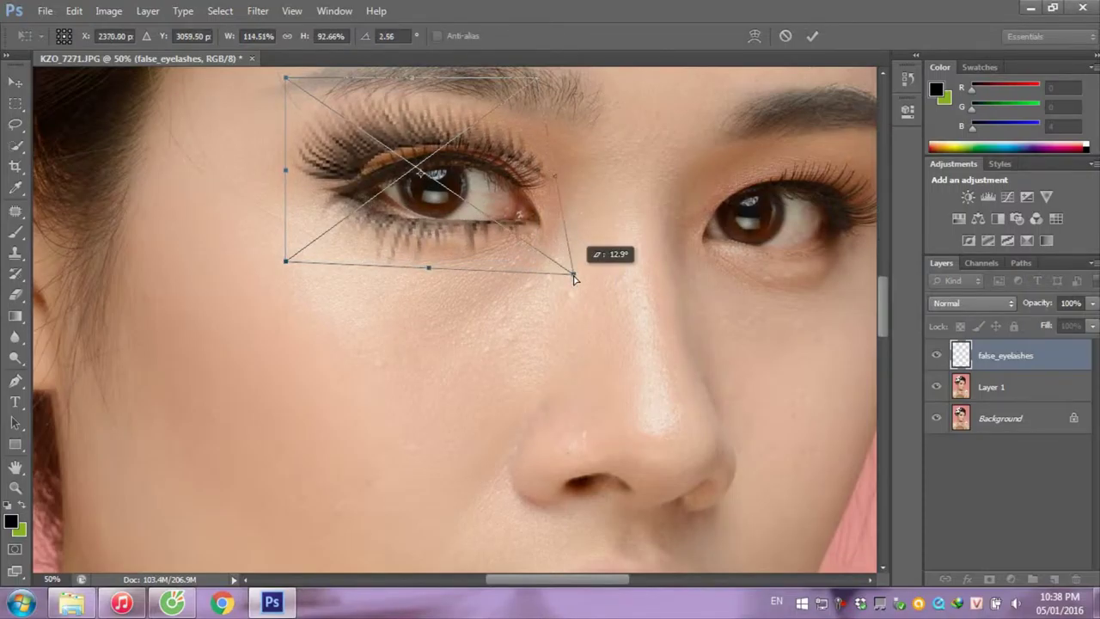
- Tilt and distort the lash corners to match the left eye's angle, then commit
drag(287, 80, 316, 118)
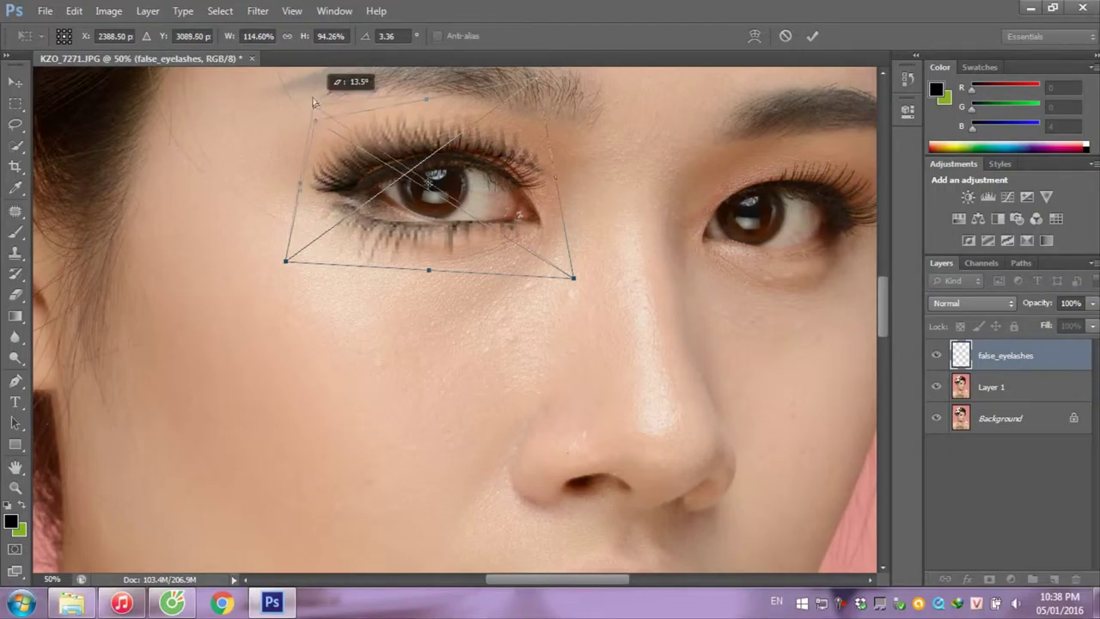
drag(316, 118, 306, 92)
drag(549, 184, 516, 182)
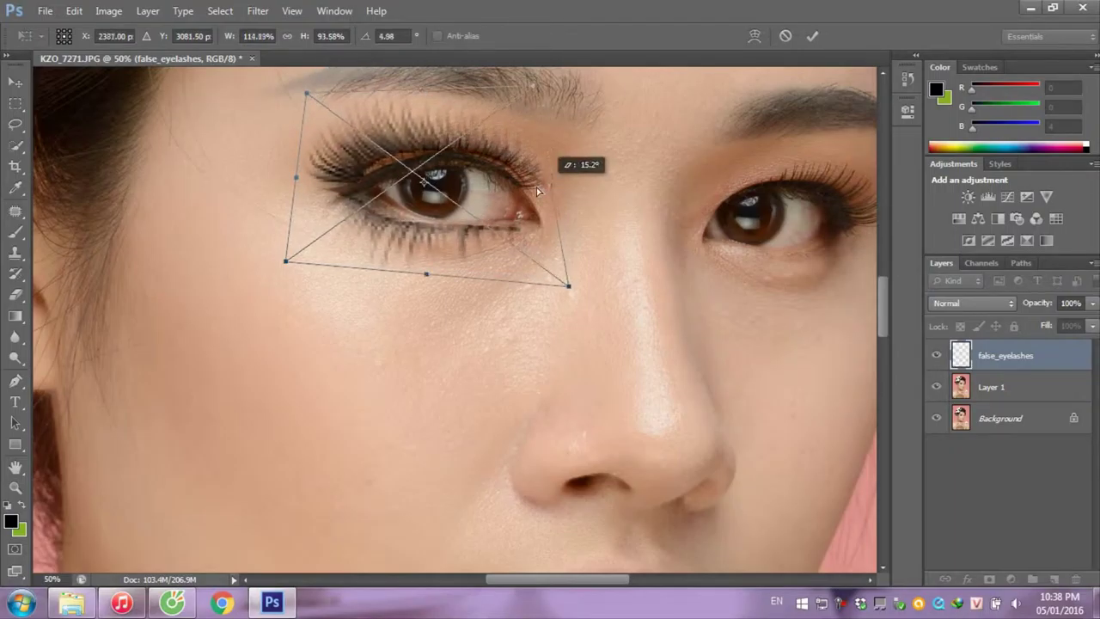
drag(410, 182, 421, 188)
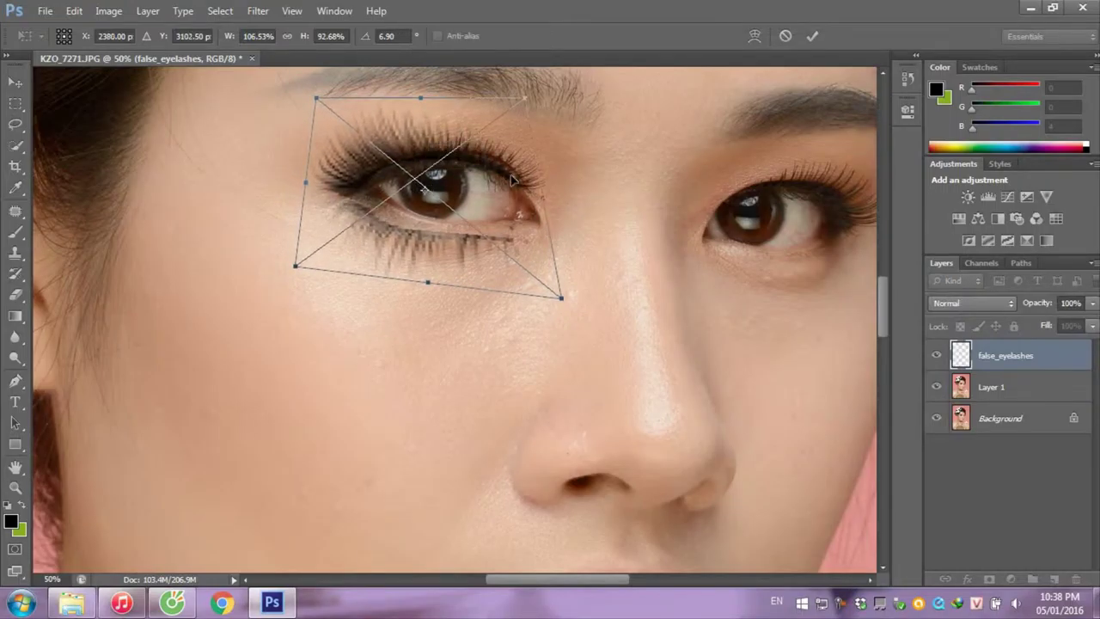
drag(526, 103, 535, 100)
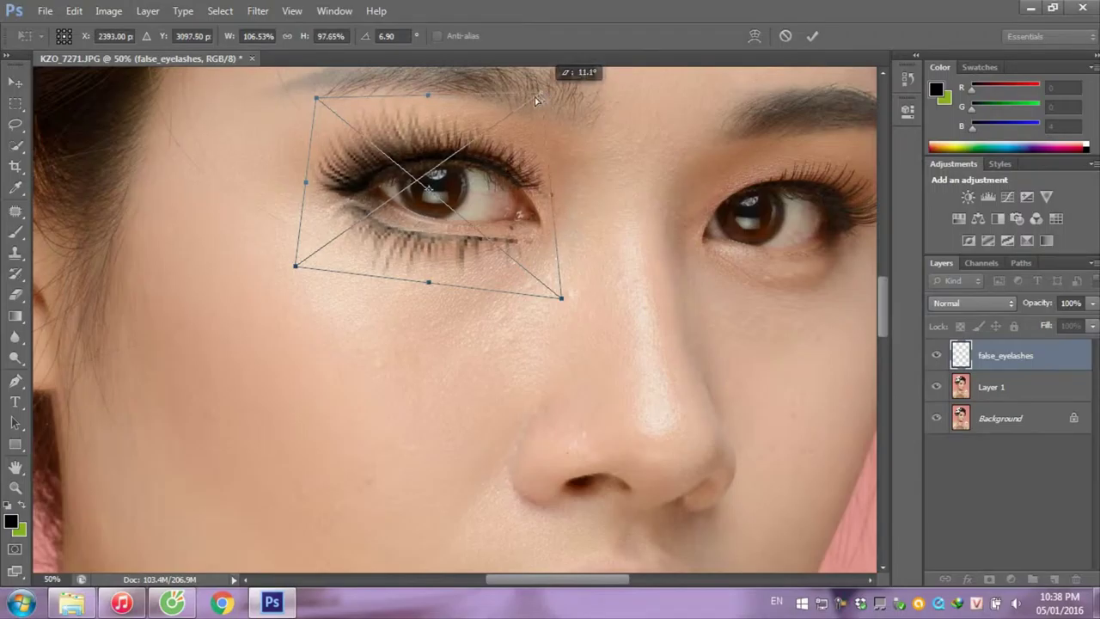
drag(535, 101, 532, 95)
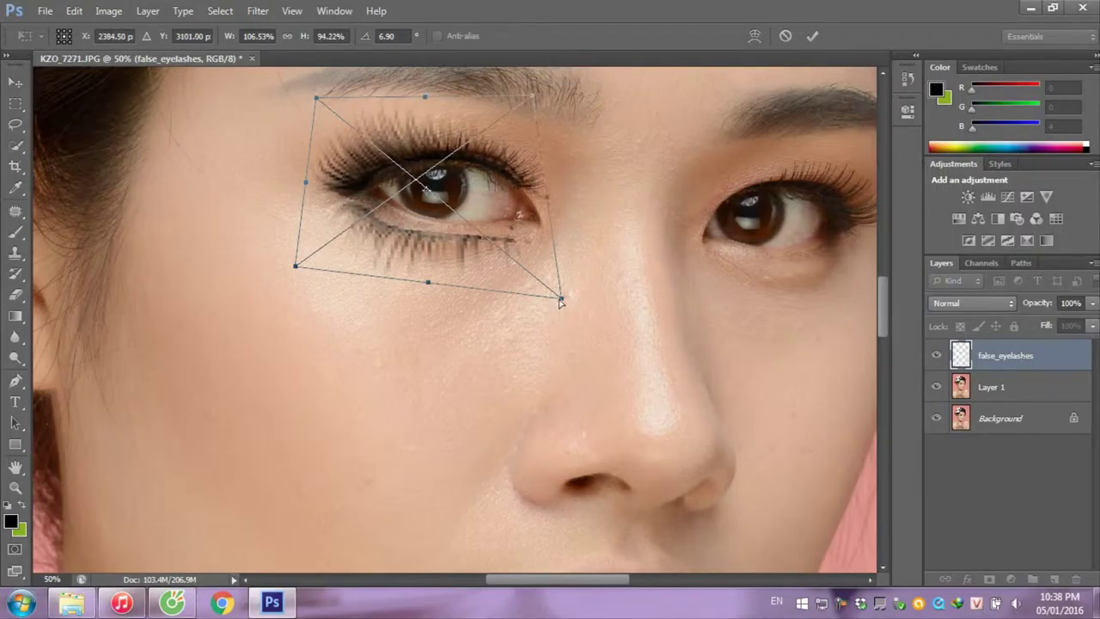
drag(560, 301, 561, 272)
drag(530, 104, 525, 111)
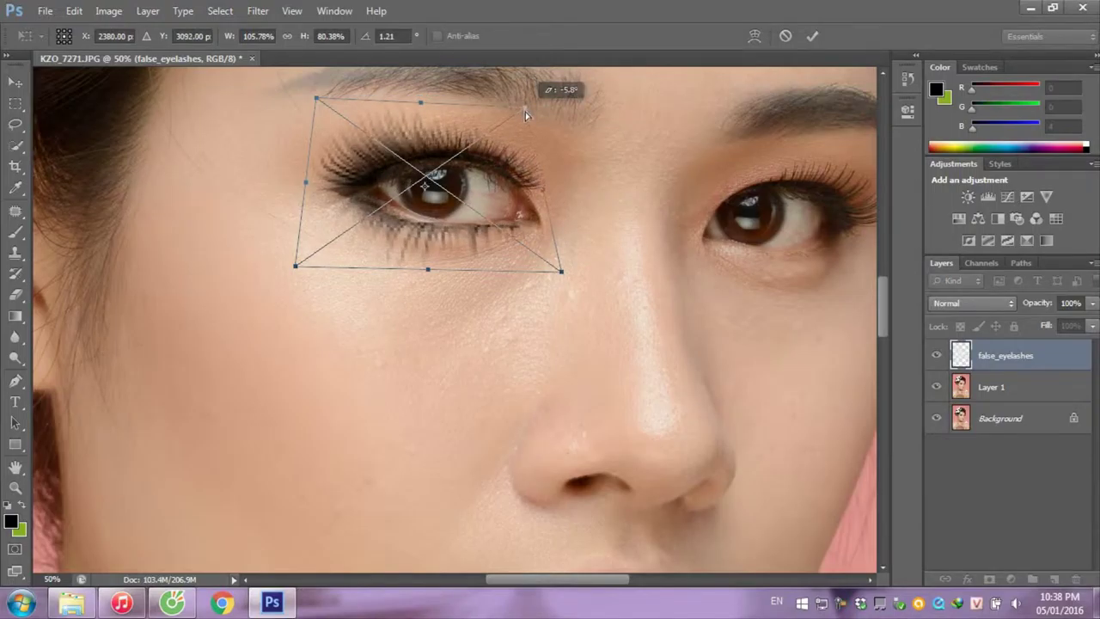
key(Return)
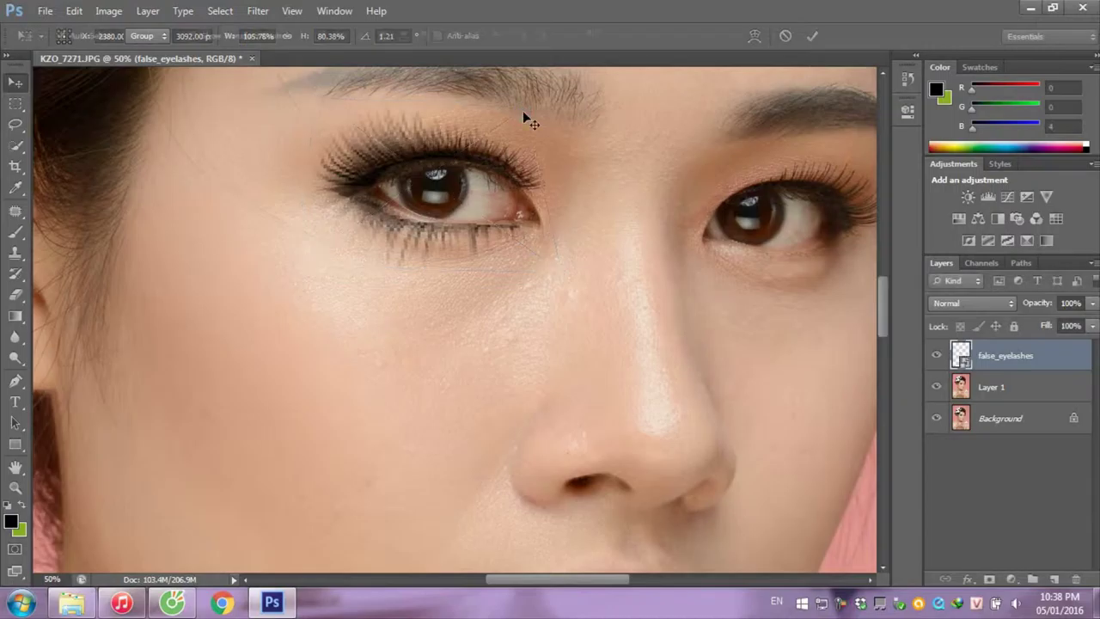
- Warp the lashes so the lower edge bends along the left eye's lash line
key(ctrl+t)
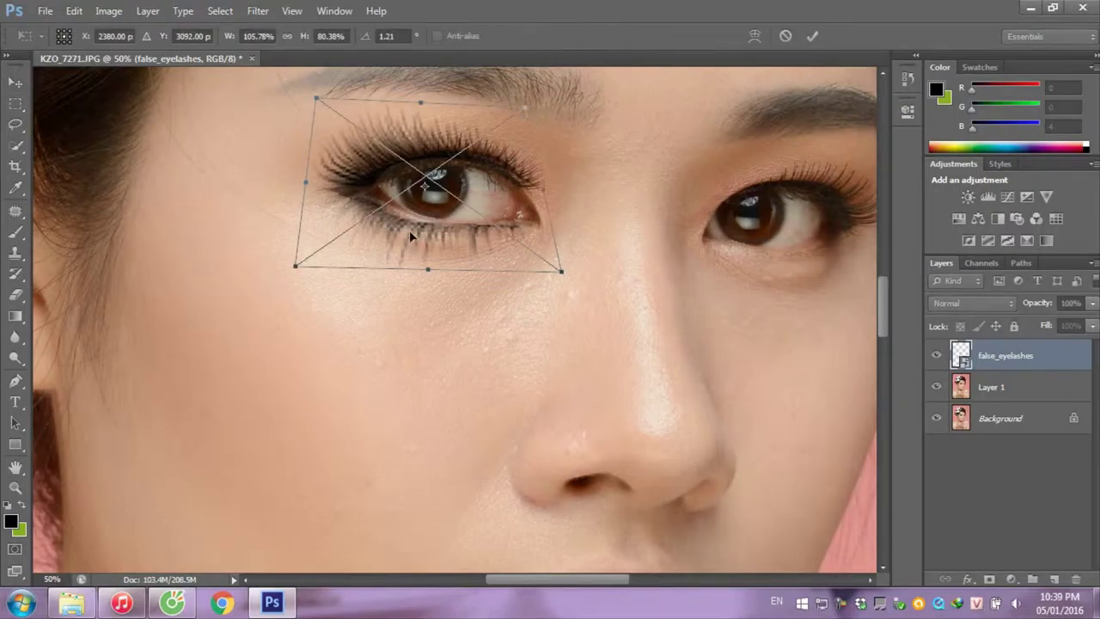
right_click(409, 232)
click(449, 374)
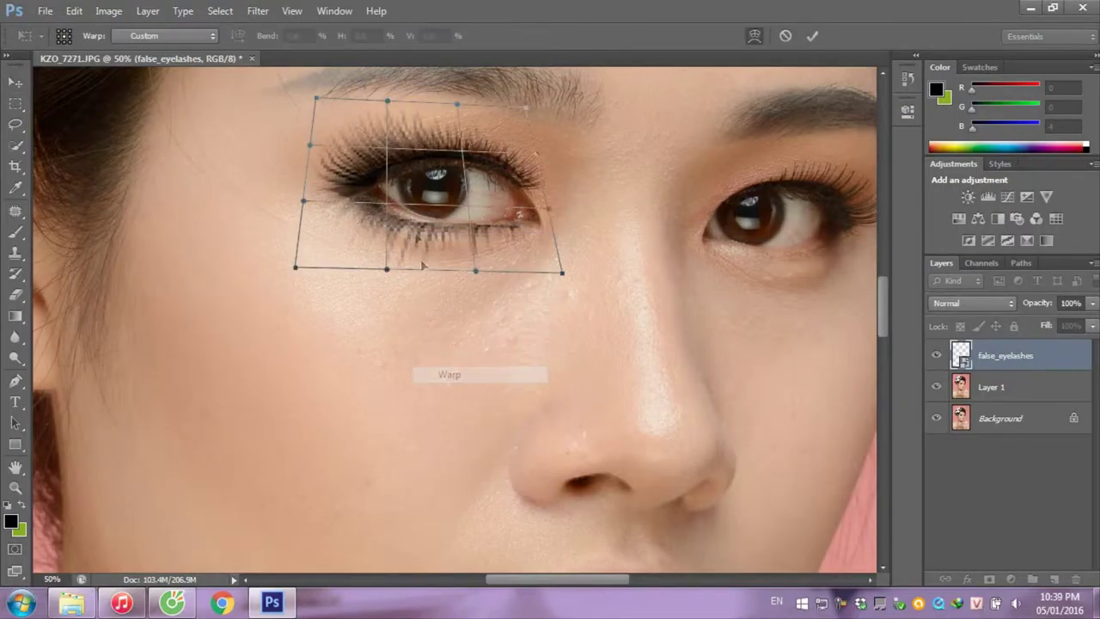
drag(410, 222, 413, 226)
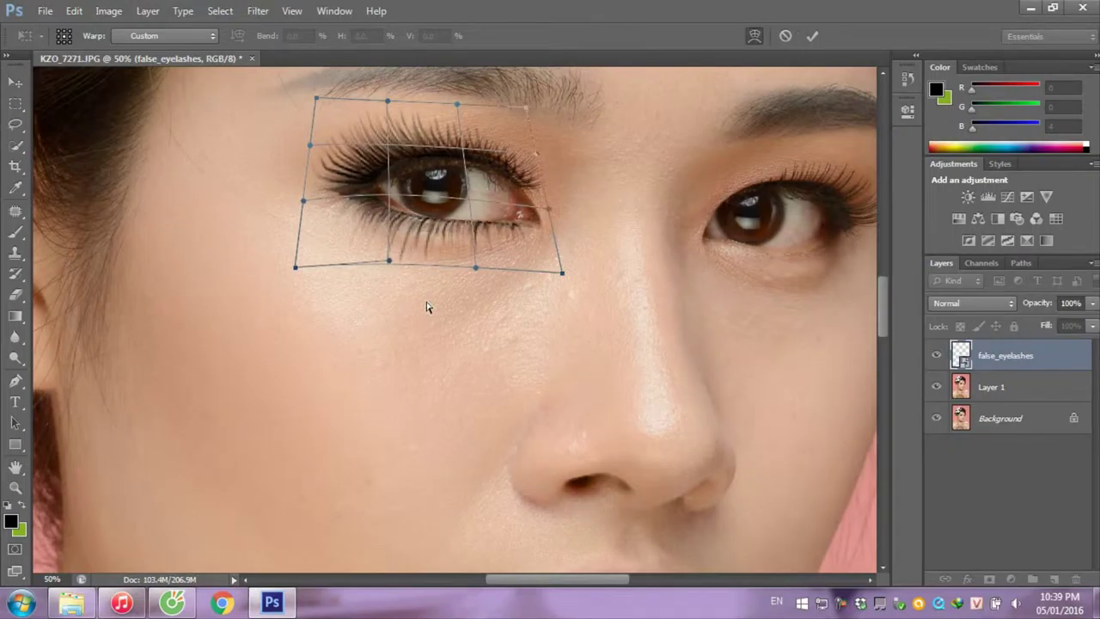
key(Return)
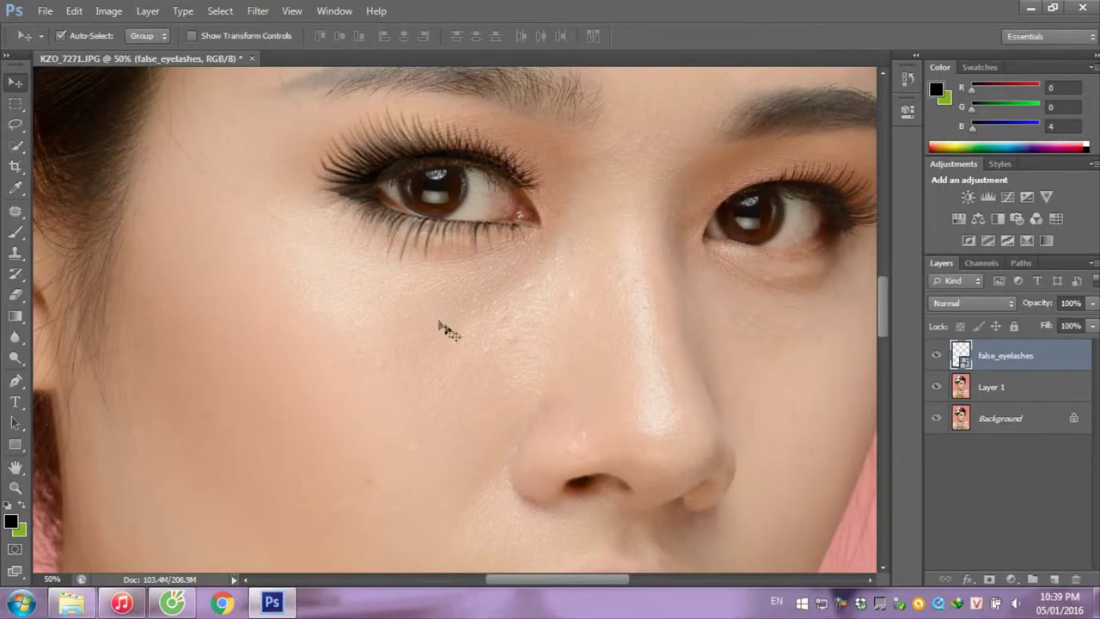
drag(491, 312, 170, 298)
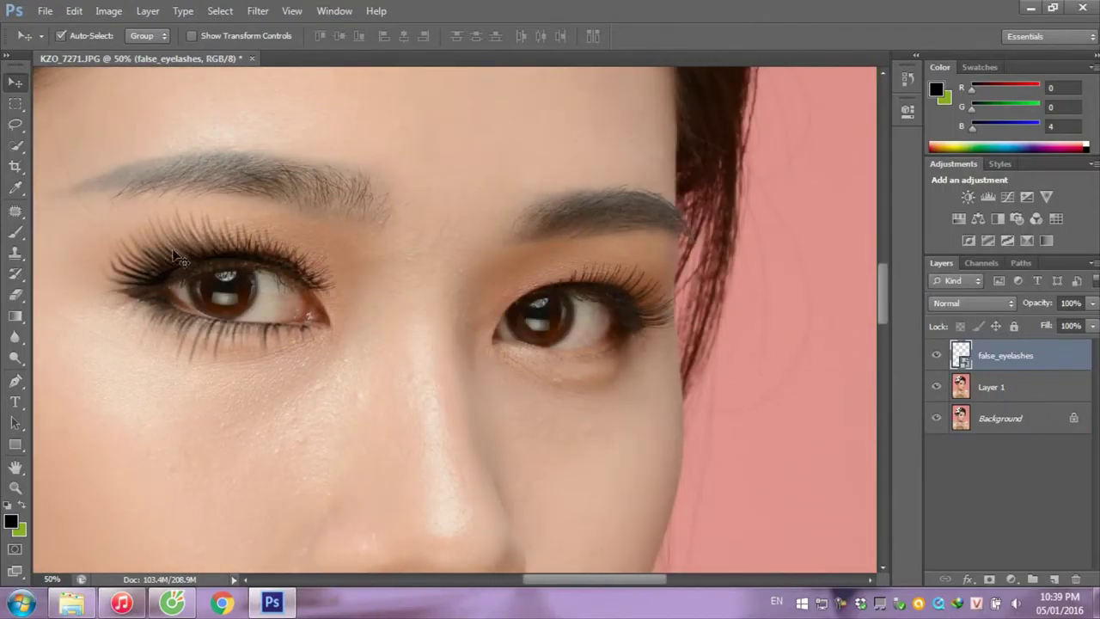
- Duplicate the eyelashes, flip the copy horizontally and position it over the right eye
alt+drag(191, 260, 550, 342)
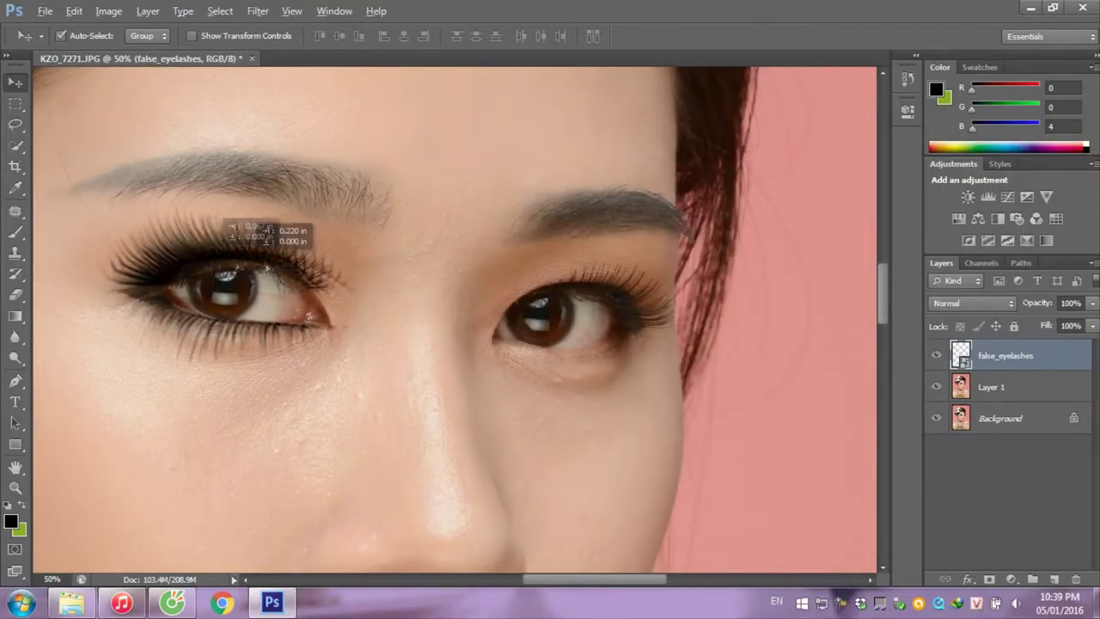
key(ctrl+t)
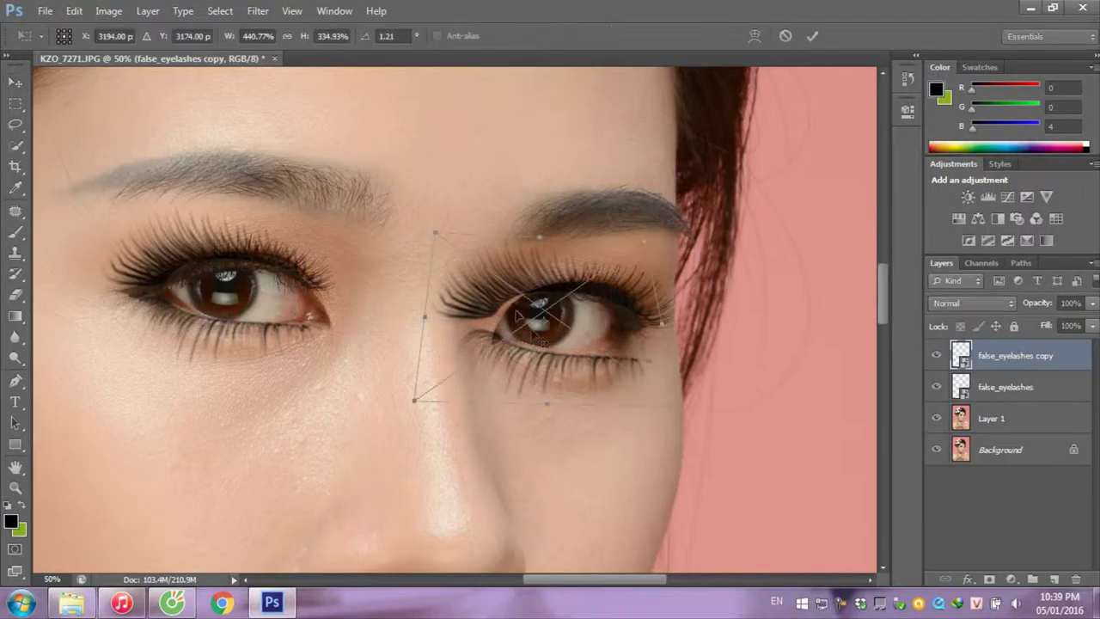
right_click(508, 318)
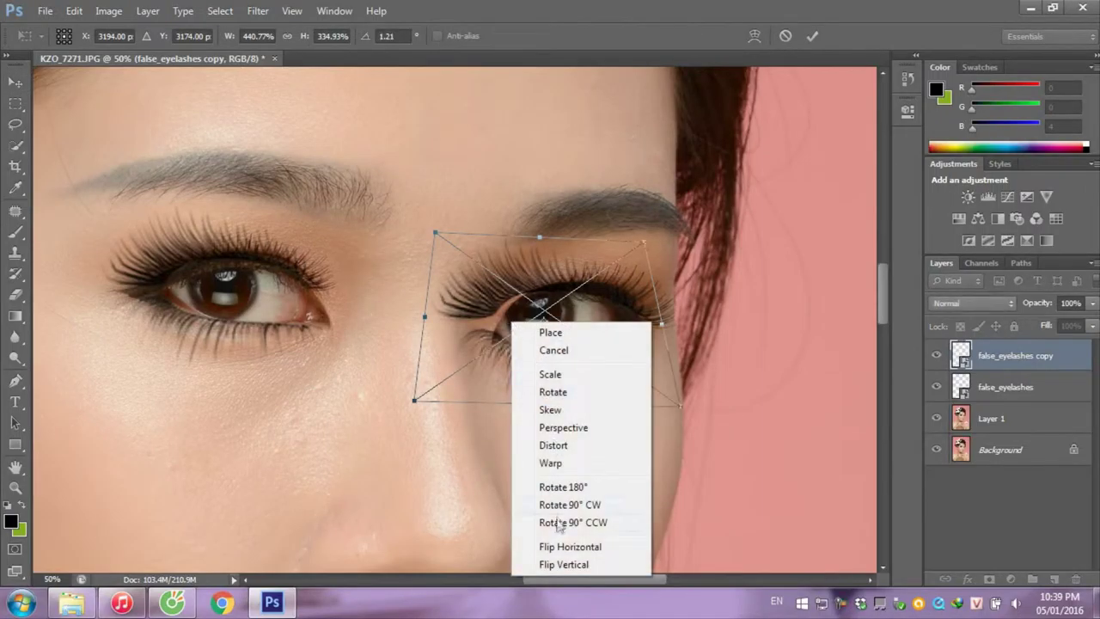
click(567, 547)
drag(533, 300, 591, 307)
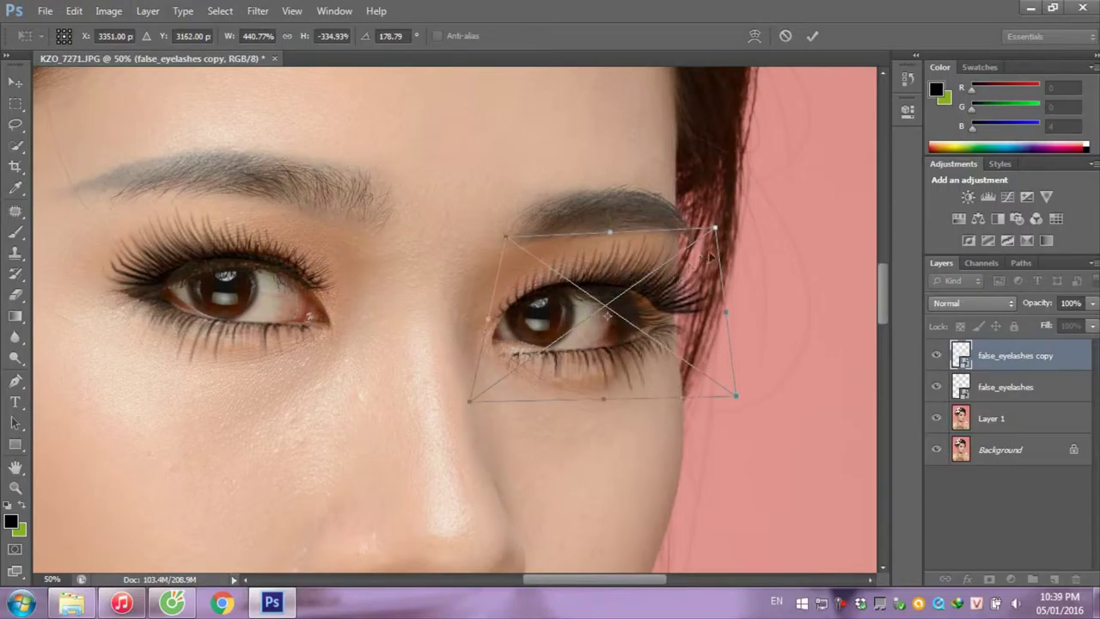
drag(726, 233, 675, 254)
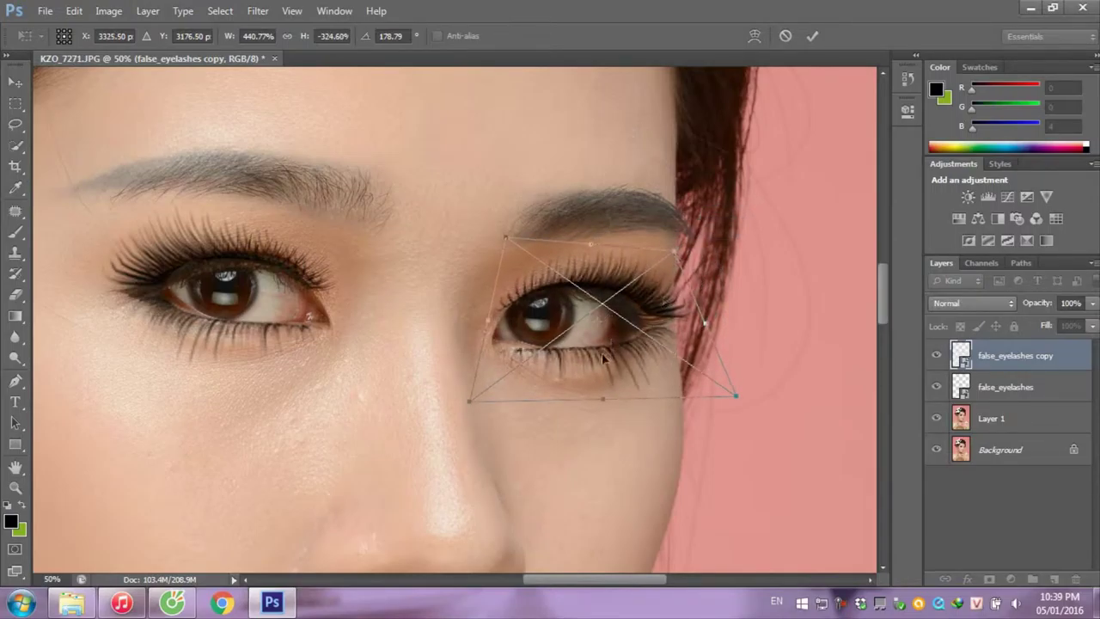
- Warp the copied lashes to fit the right eye's outer end and inner corner, then commit
right_click(609, 354)
click(644, 244)
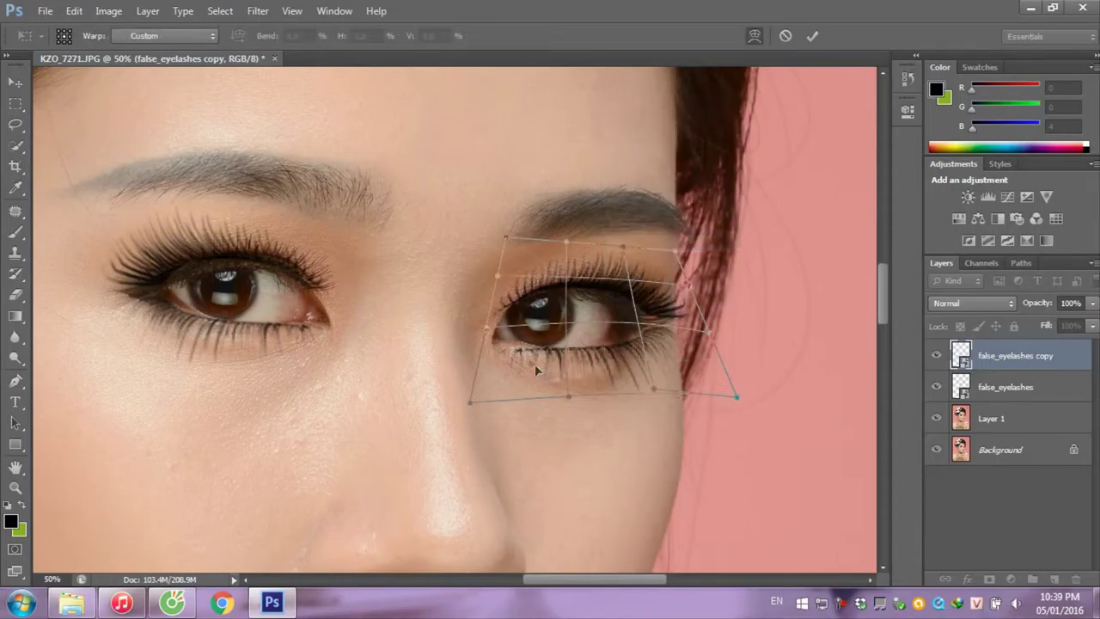
drag(660, 329, 640, 347)
drag(501, 306, 499, 325)
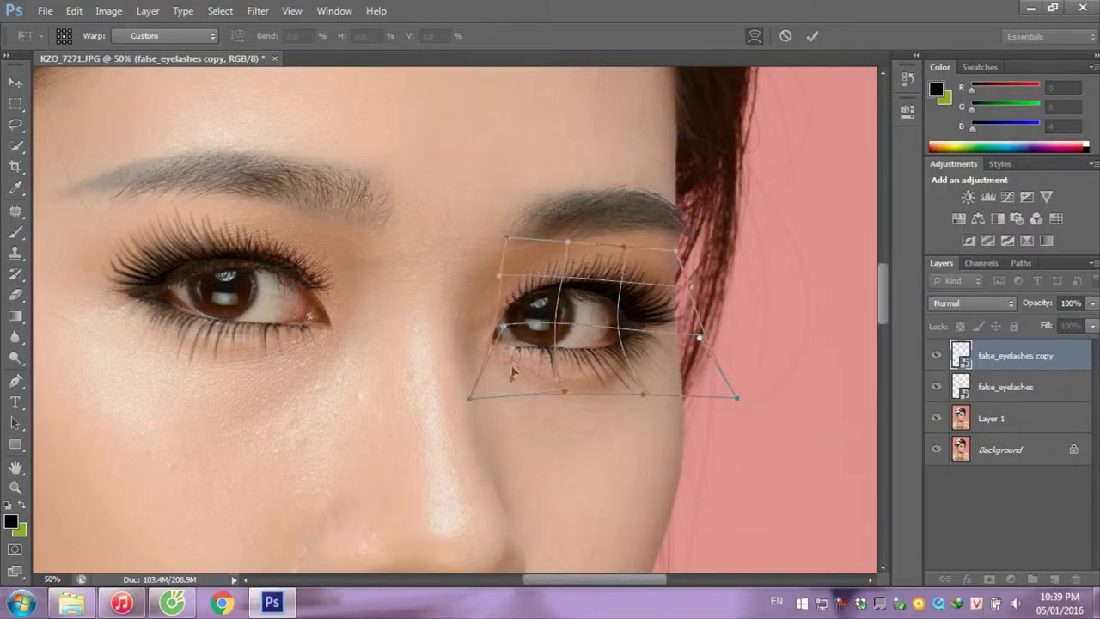
drag(514, 348, 516, 318)
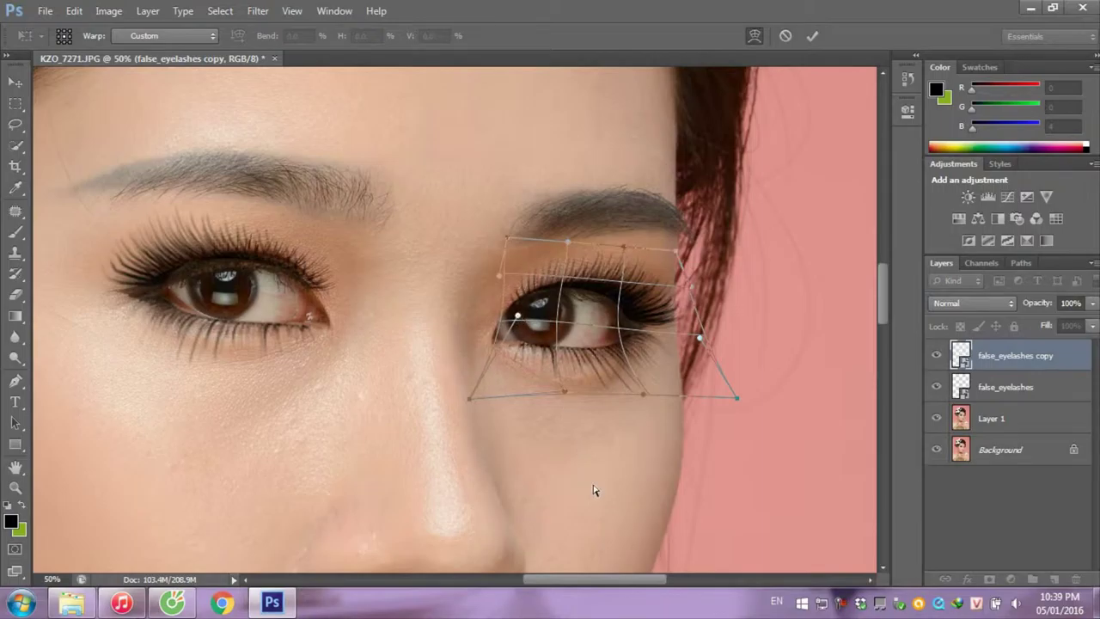
drag(636, 390, 602, 359)
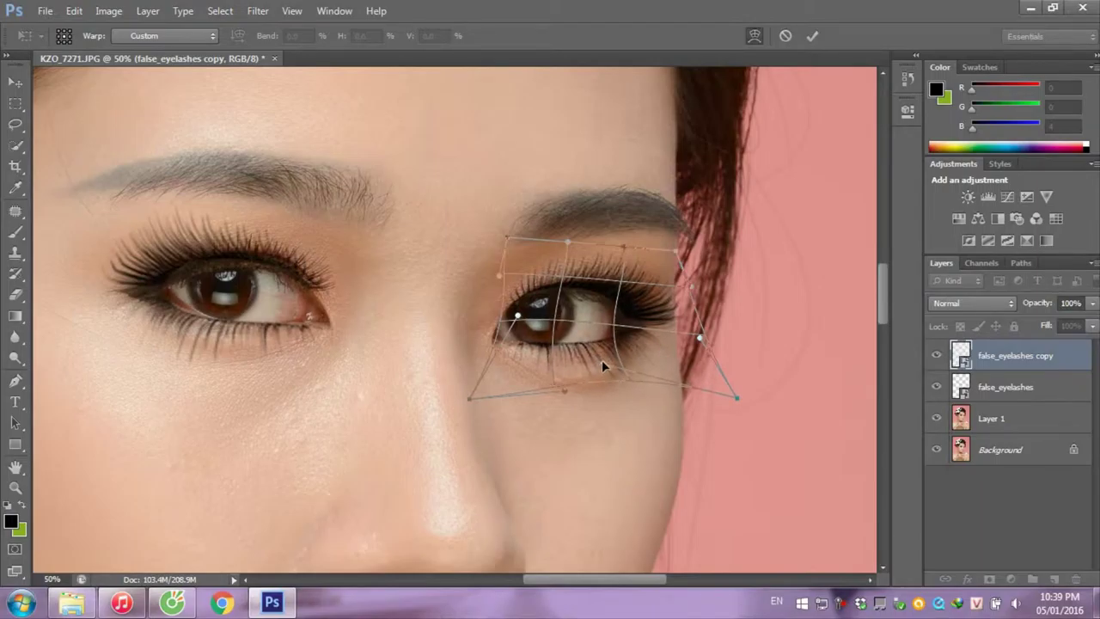
key(Return)
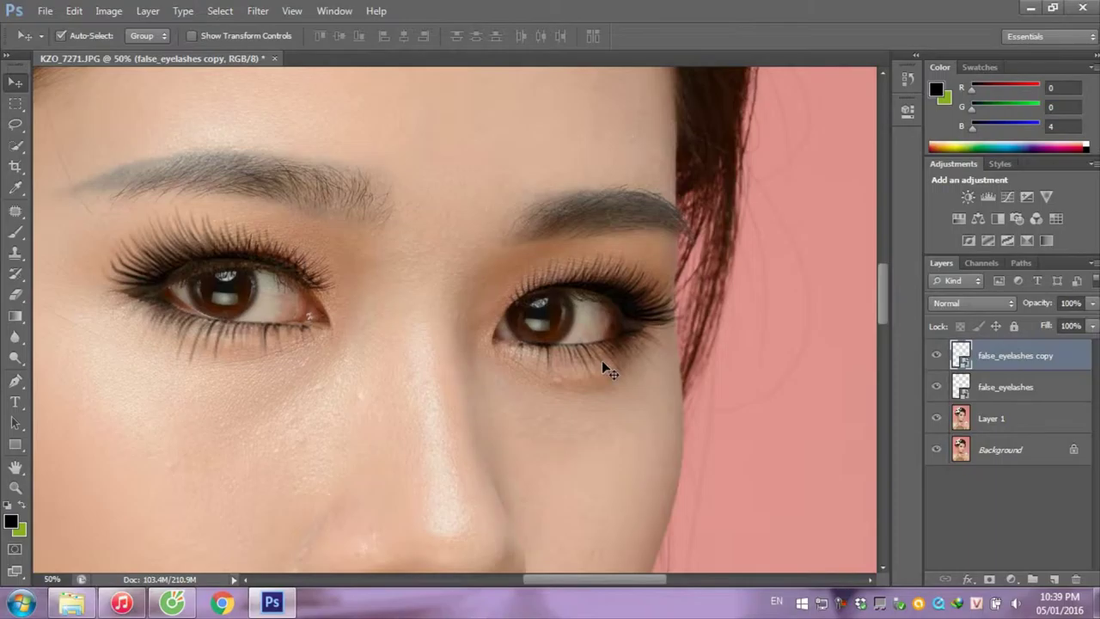
key(ctrl+minus)
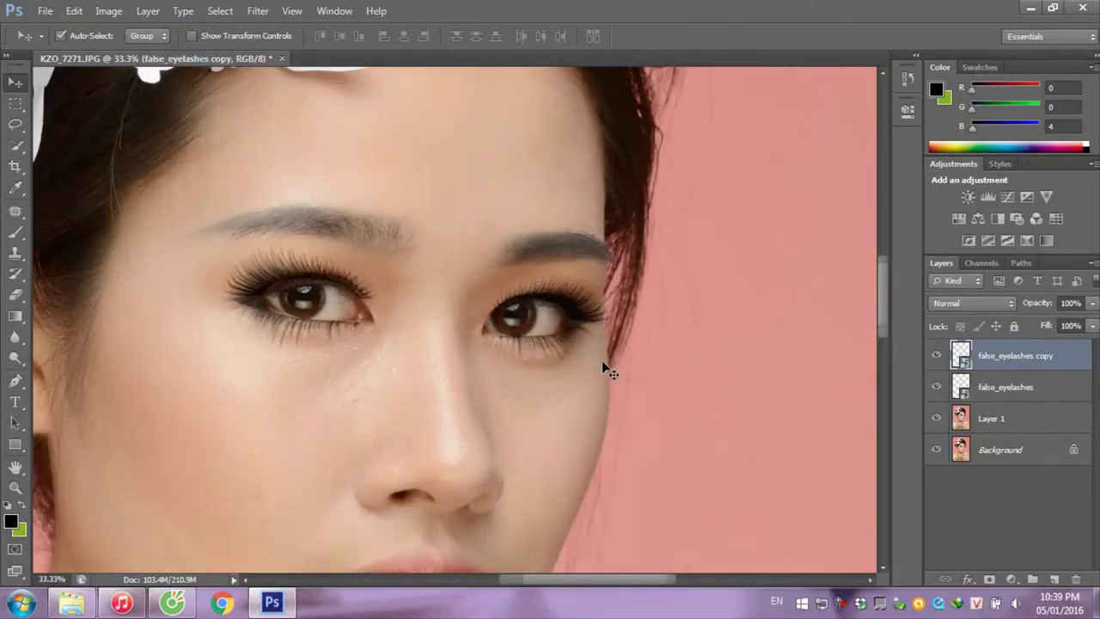
key(ctrl+minus)
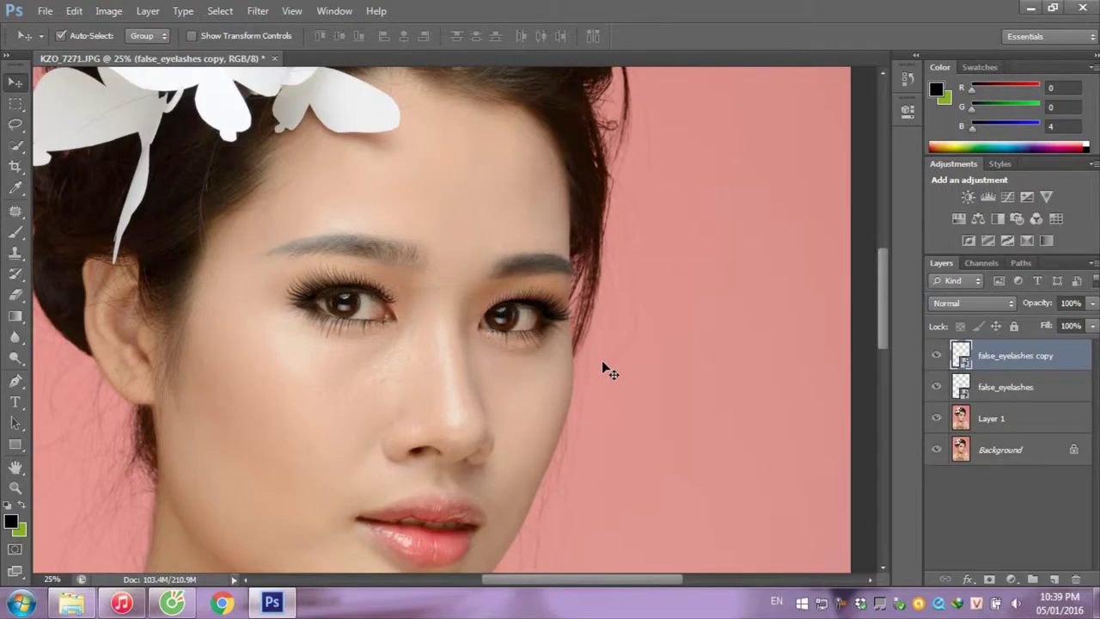
key(ctrl+minus)
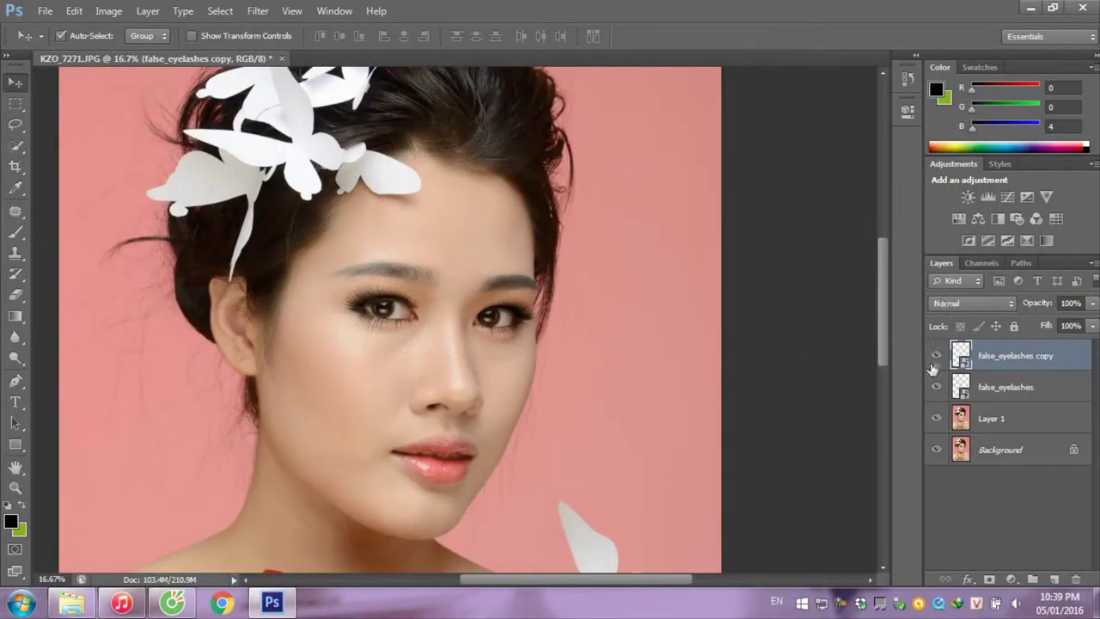
click(937, 356)
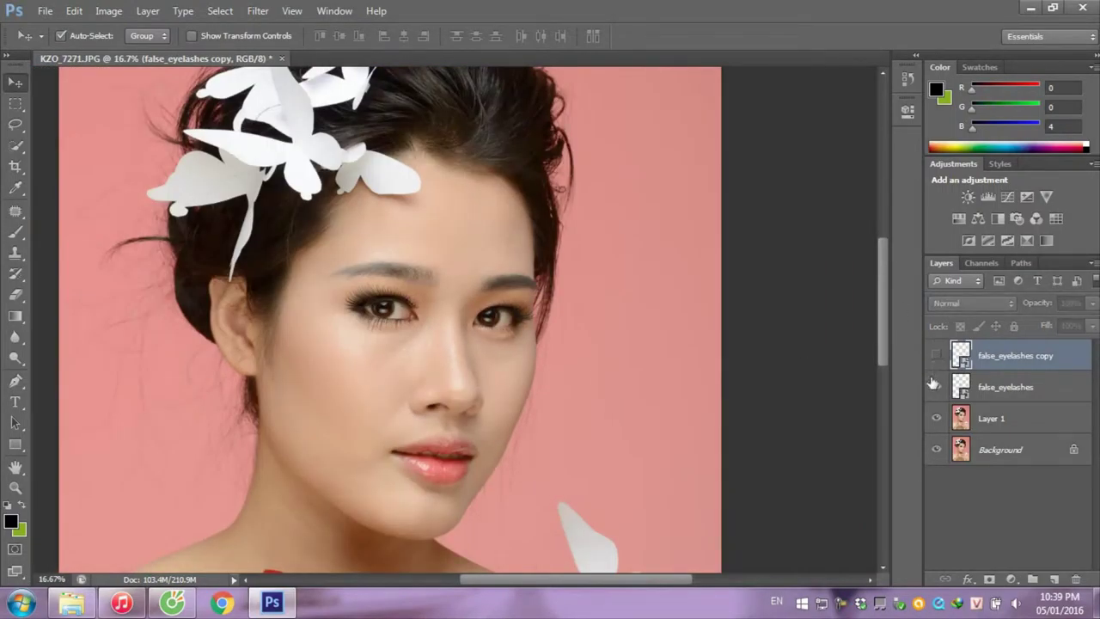
click(936, 389)
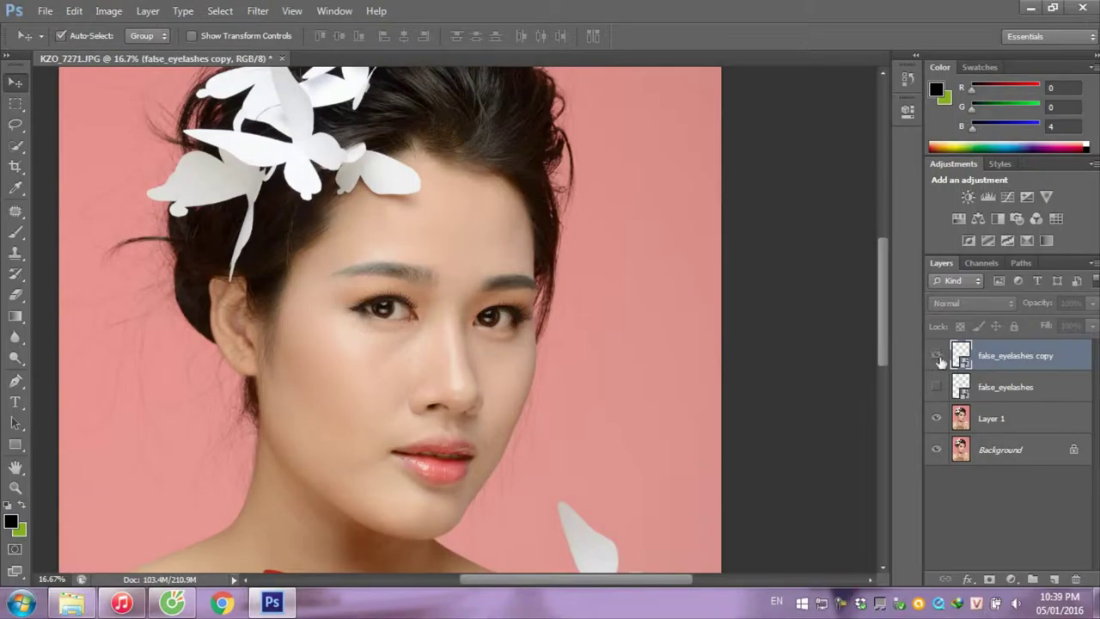
click(937, 356)
click(944, 390)
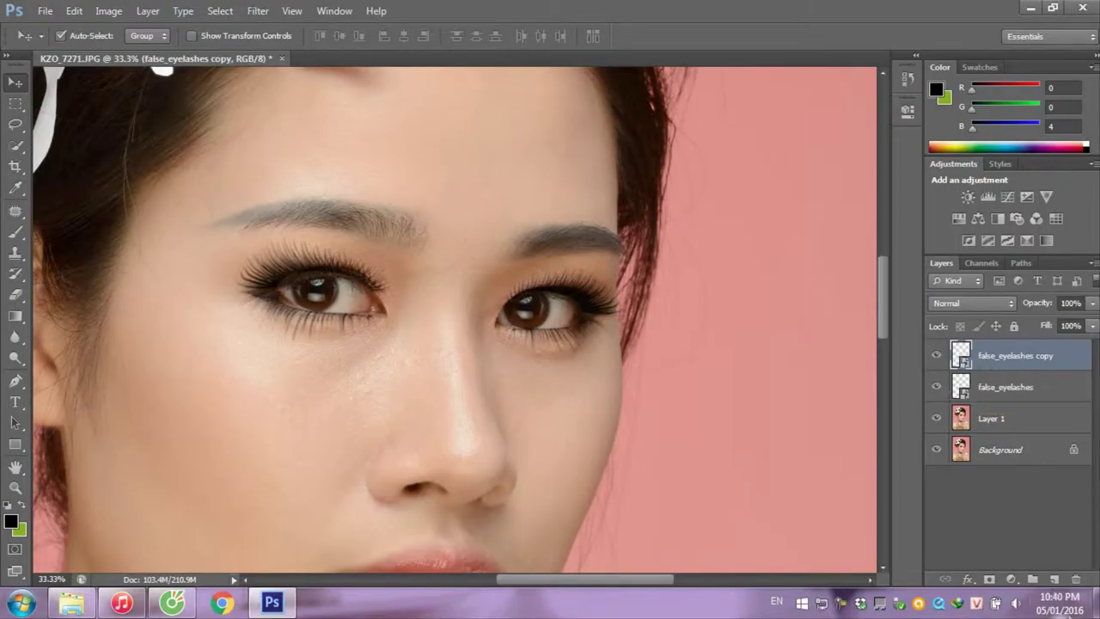
- Add Layer 2 and ready a 139 px Brush in magenta R244 G13 B160
click(1053, 580)
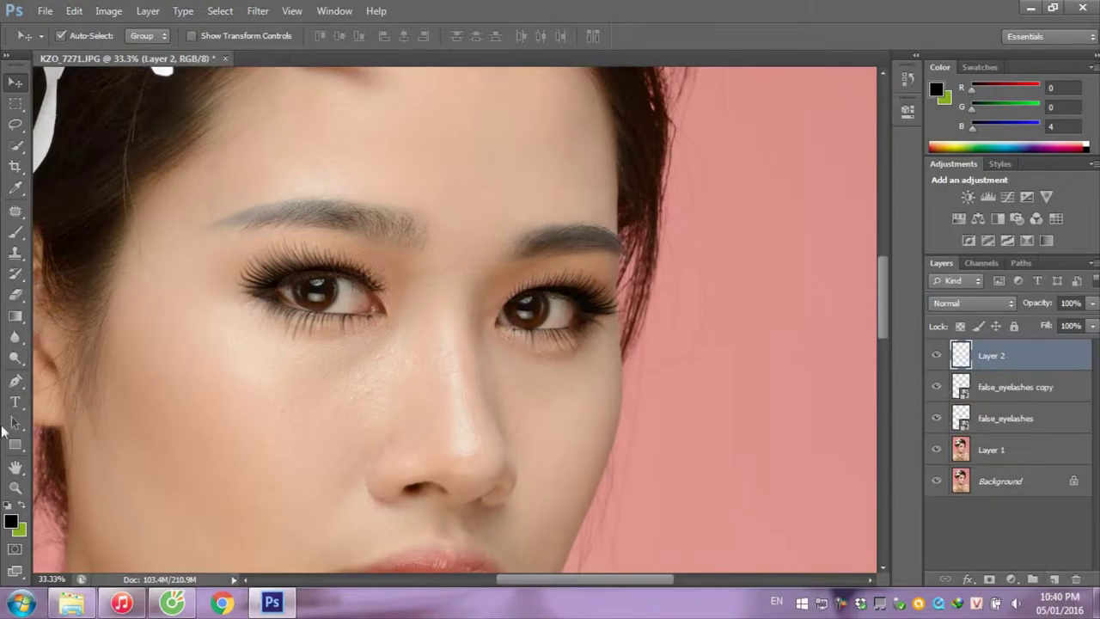
click(15, 233)
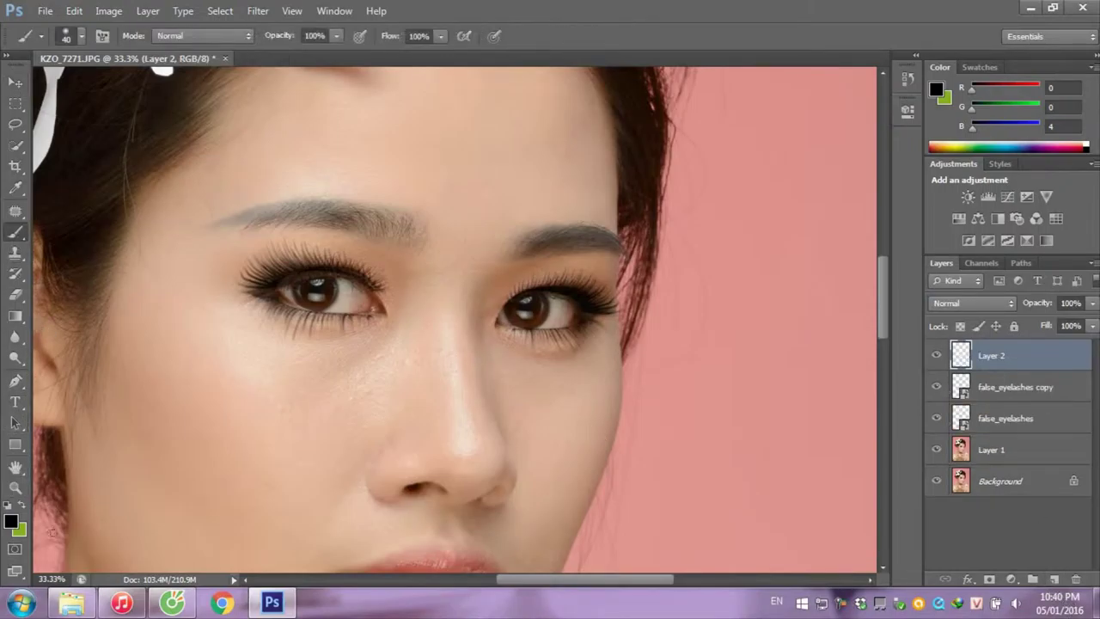
click(11, 521)
click(684, 397)
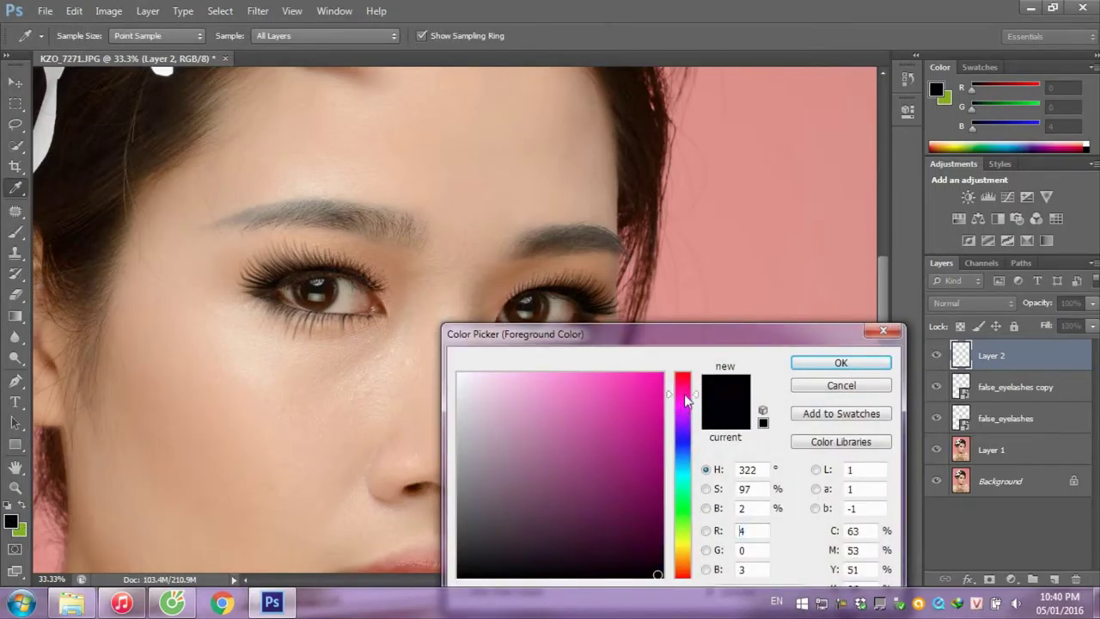
click(649, 393)
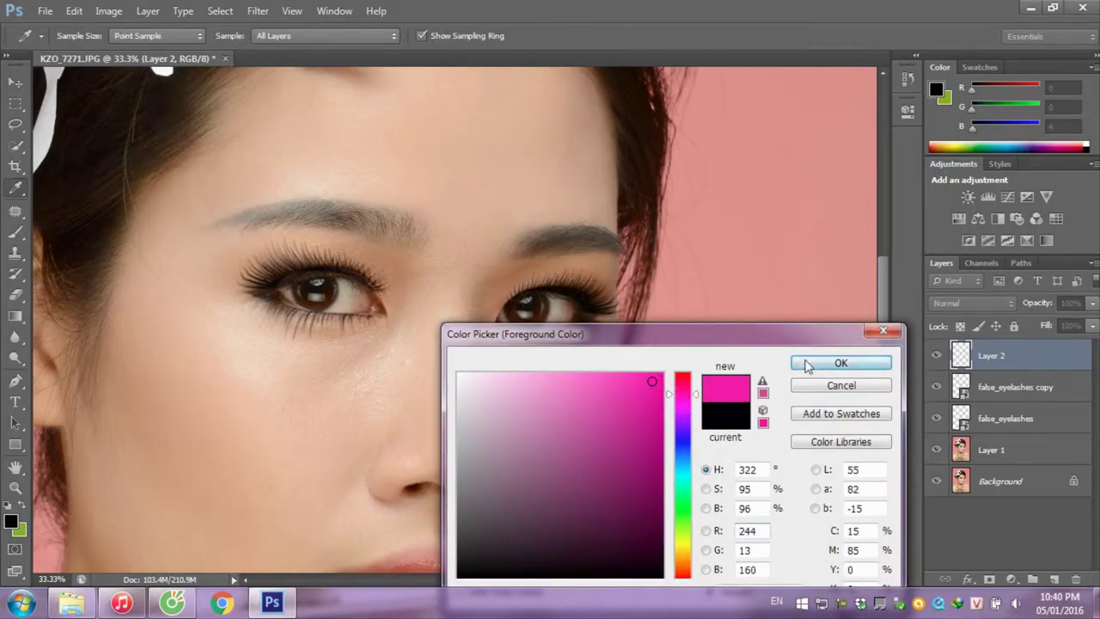
click(808, 363)
key(Return)
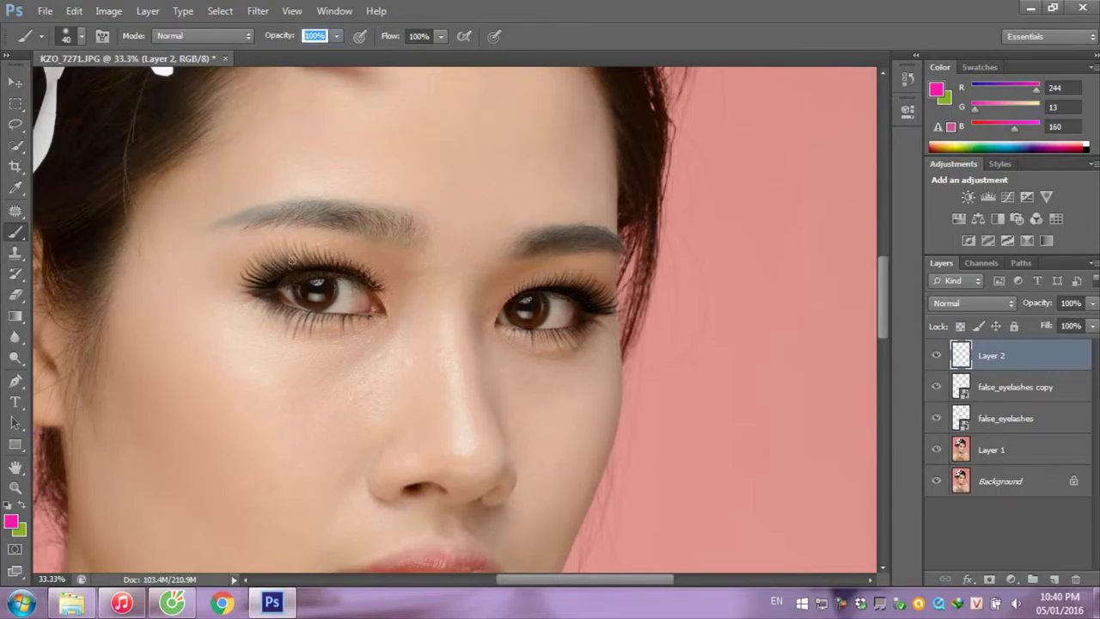
click(81, 37)
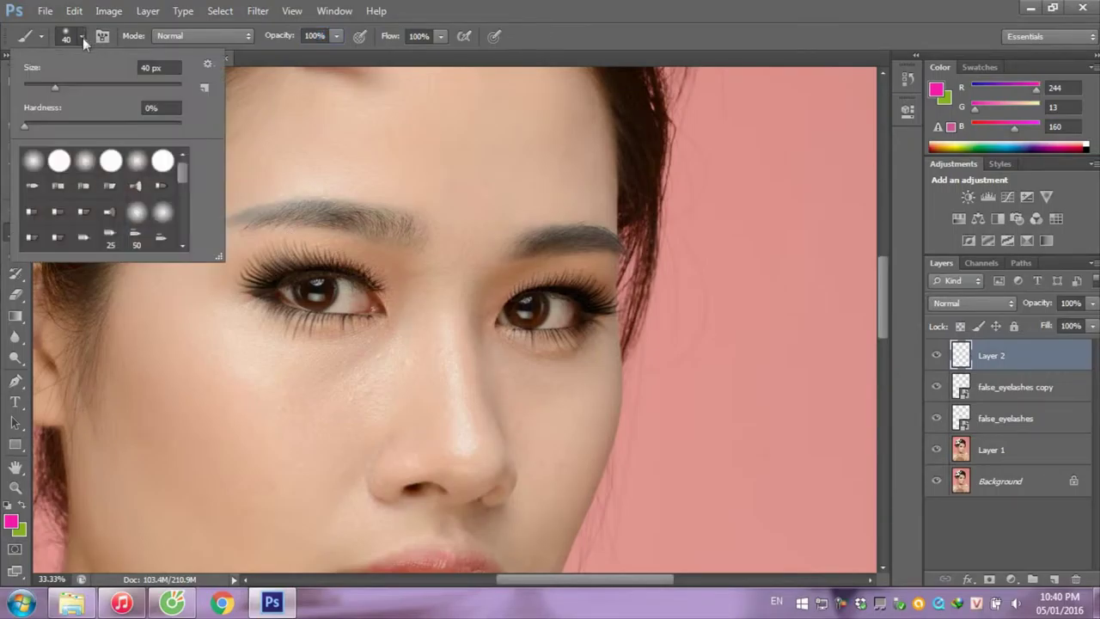
drag(91, 83, 118, 82)
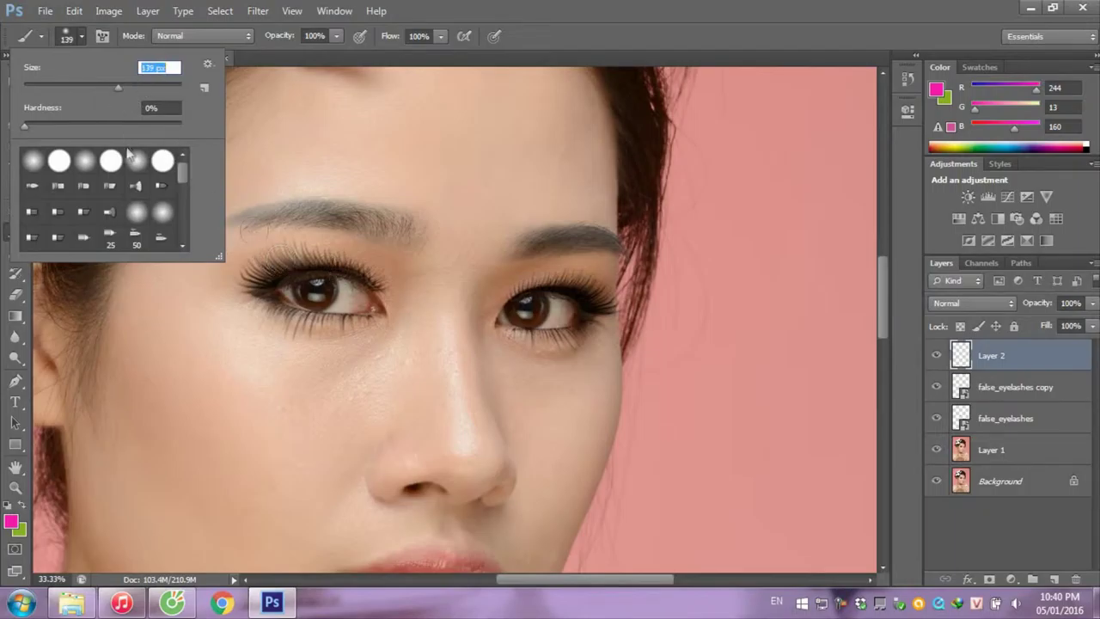
- Paint magenta over the left eyelid with a wing past its outer corner, then along the right eye's lash lines
click(311, 260)
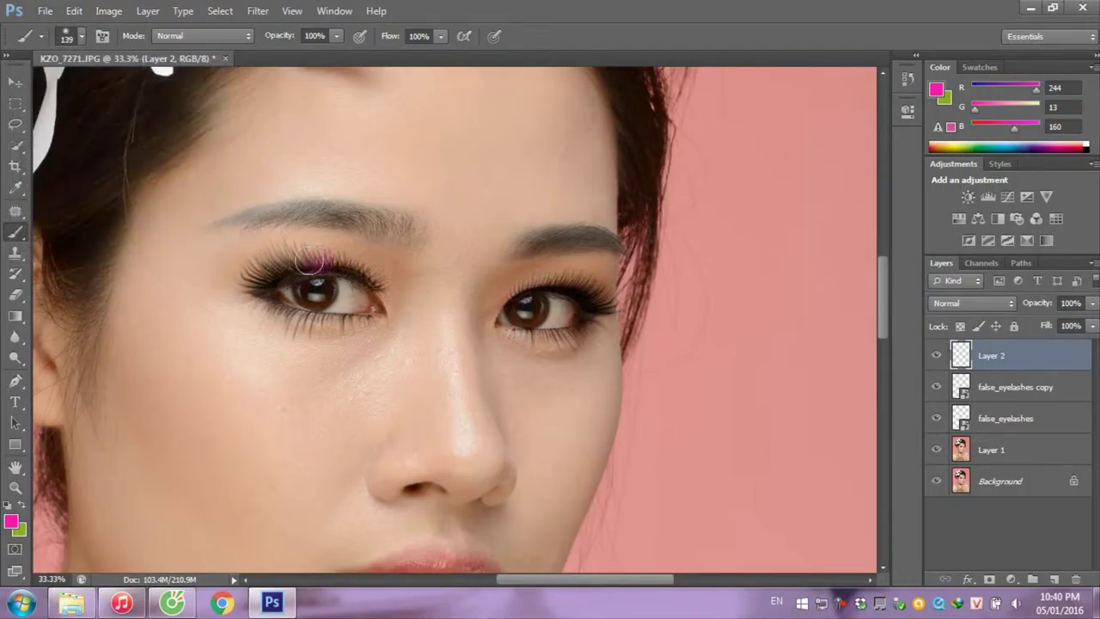
drag(311, 260, 259, 271)
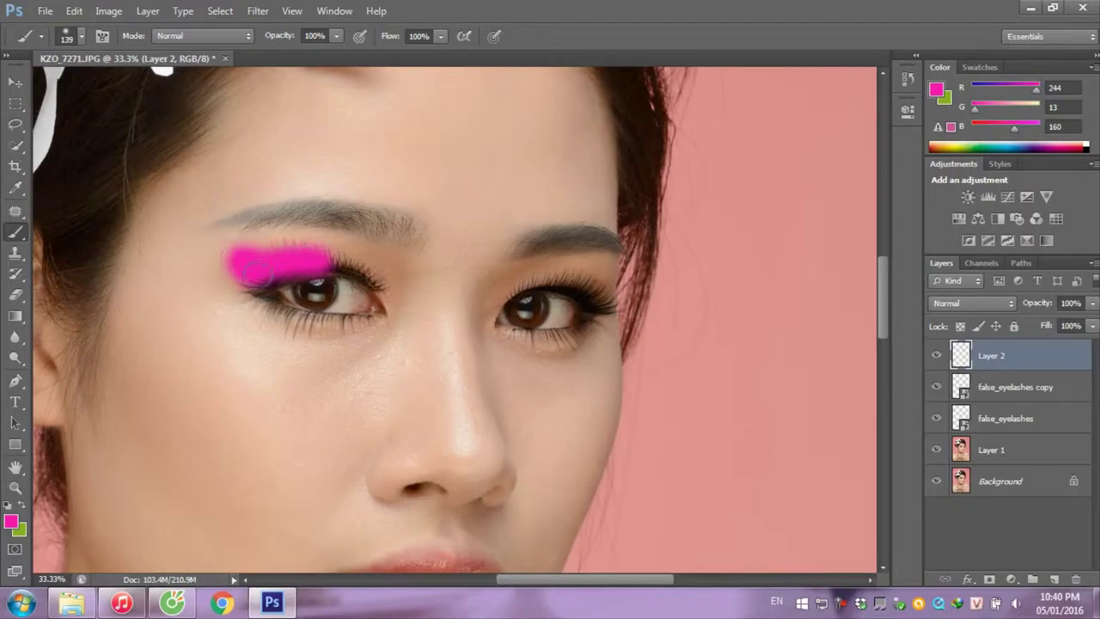
key(bracketleft)
key(bracketleft)
key(bracketleft)
key(bracketleft)
drag(328, 260, 368, 276)
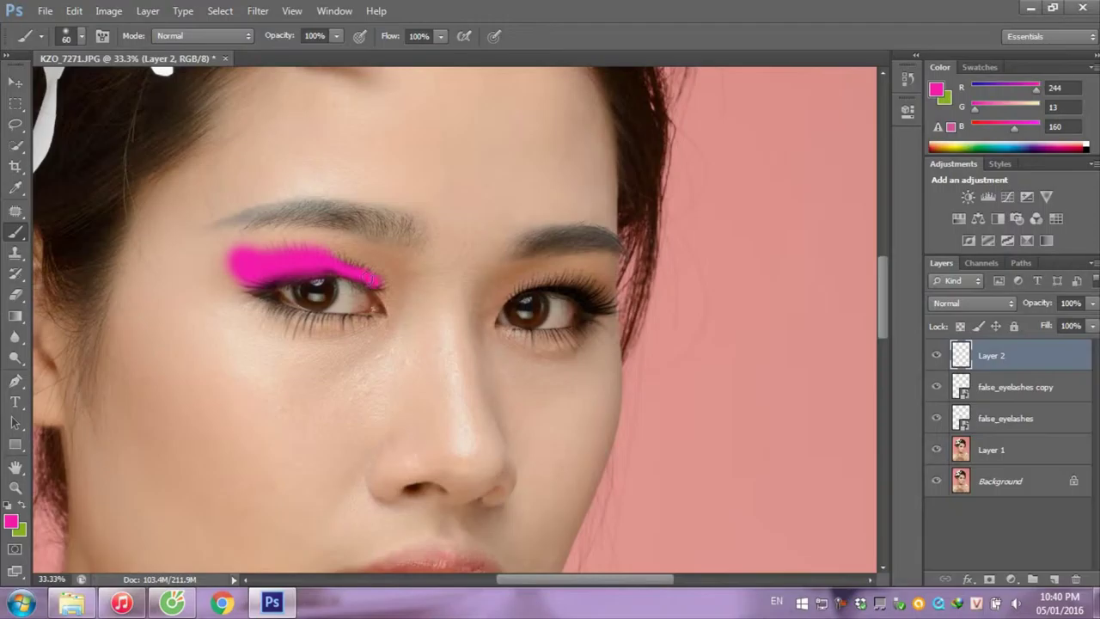
drag(208, 233, 271, 254)
drag(209, 238, 233, 262)
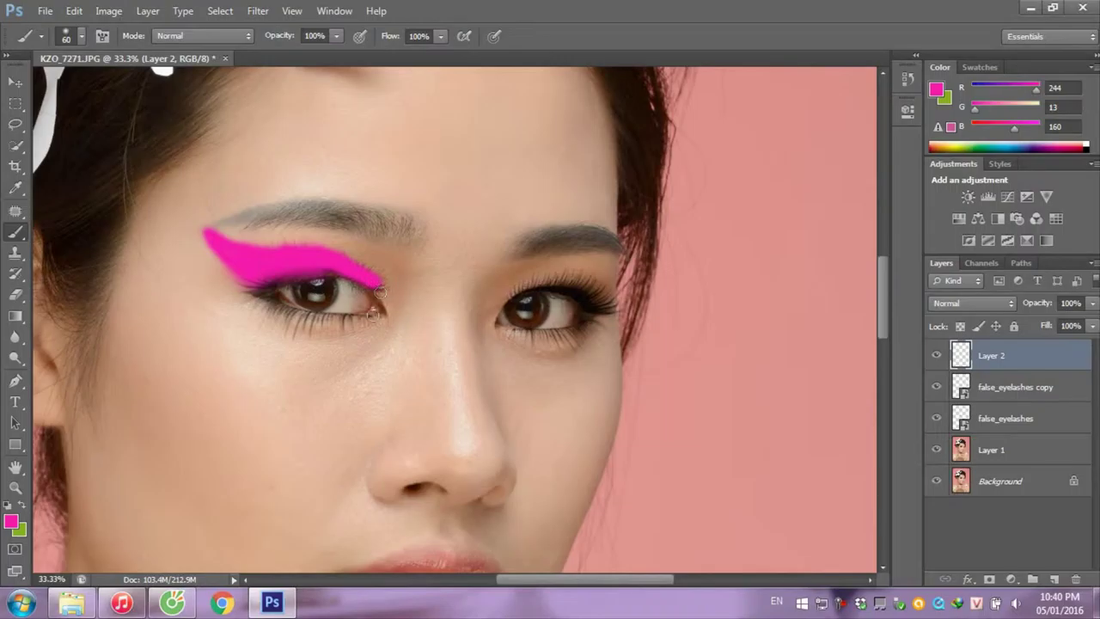
mouse_move(264, 299)
mouse_down()
mouse_move(278, 308)
mouse_move(249, 287)
mouse_up()
drag(297, 317, 325, 319)
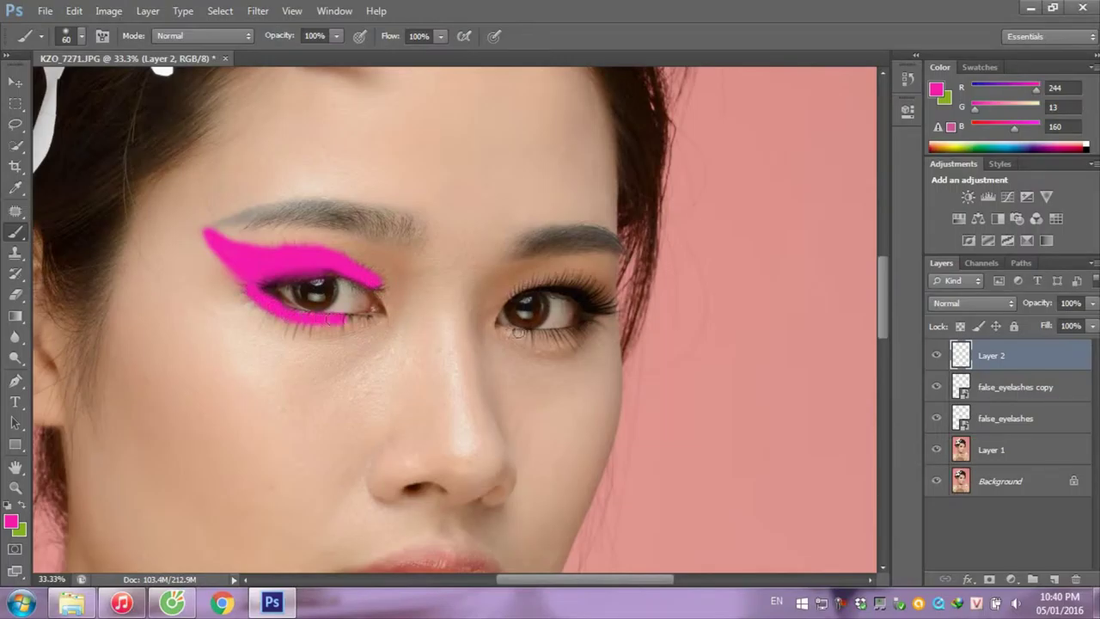
mouse_move(533, 286)
mouse_down()
mouse_move(600, 286)
mouse_move(560, 286)
mouse_up()
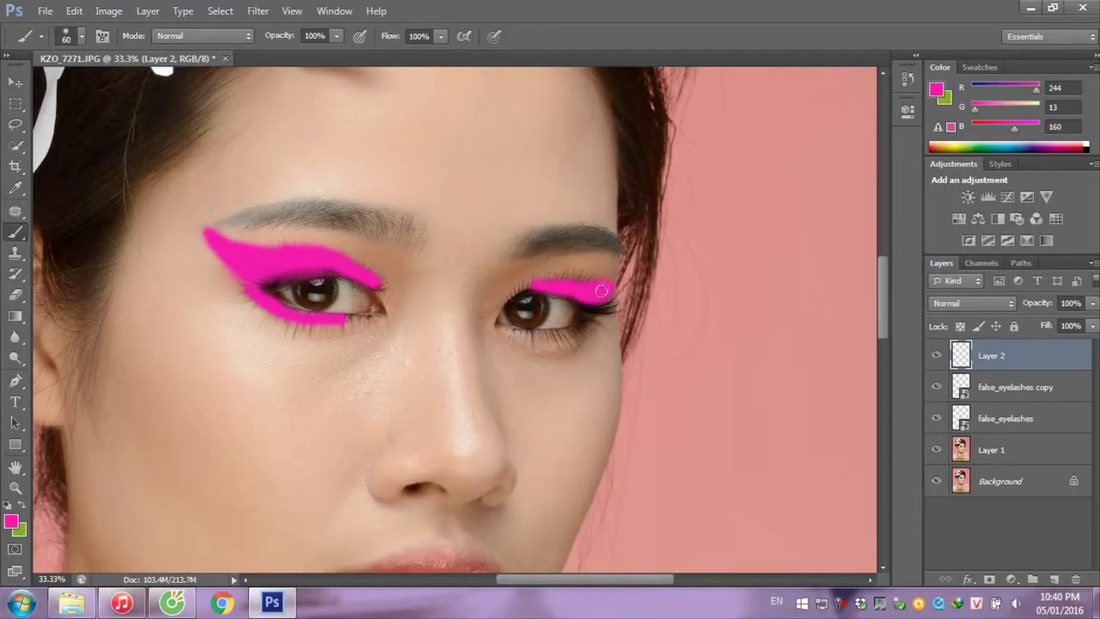
mouse_move(595, 322)
mouse_down()
mouse_move(572, 334)
mouse_move(504, 331)
mouse_up()
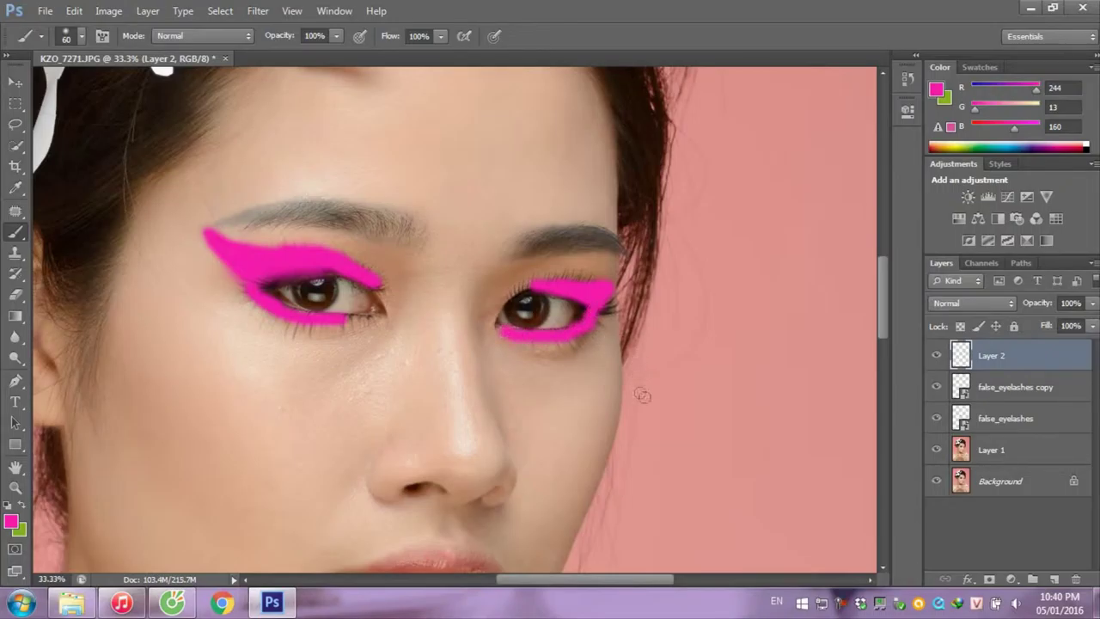
- Set Layer 2 to Color blend mode at 34% opacity
click(967, 304)
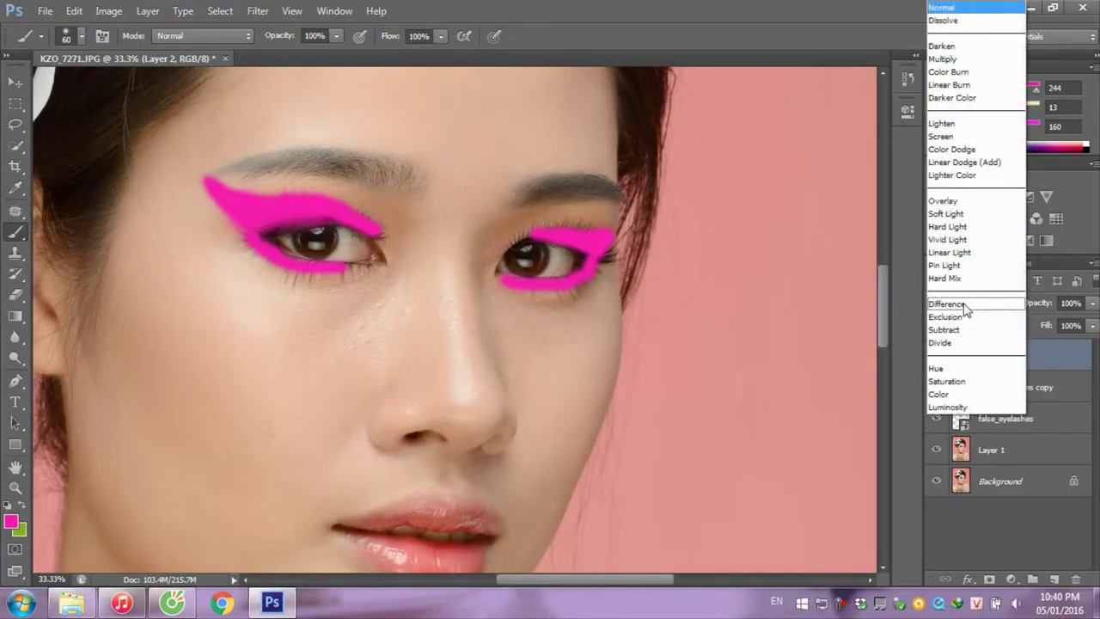
click(1046, 508)
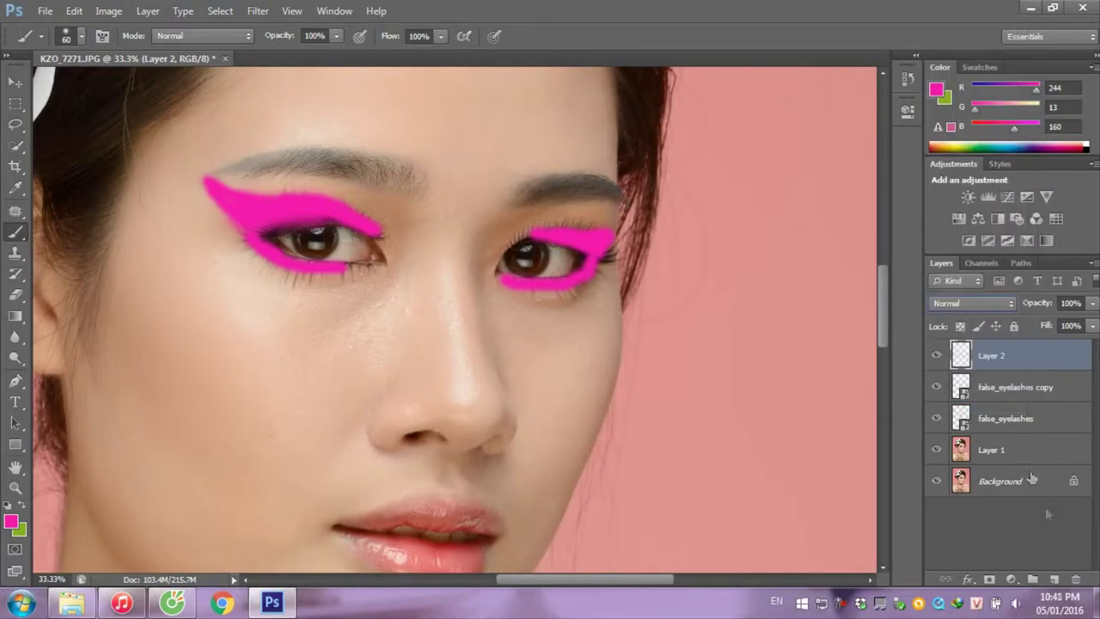
click(961, 307)
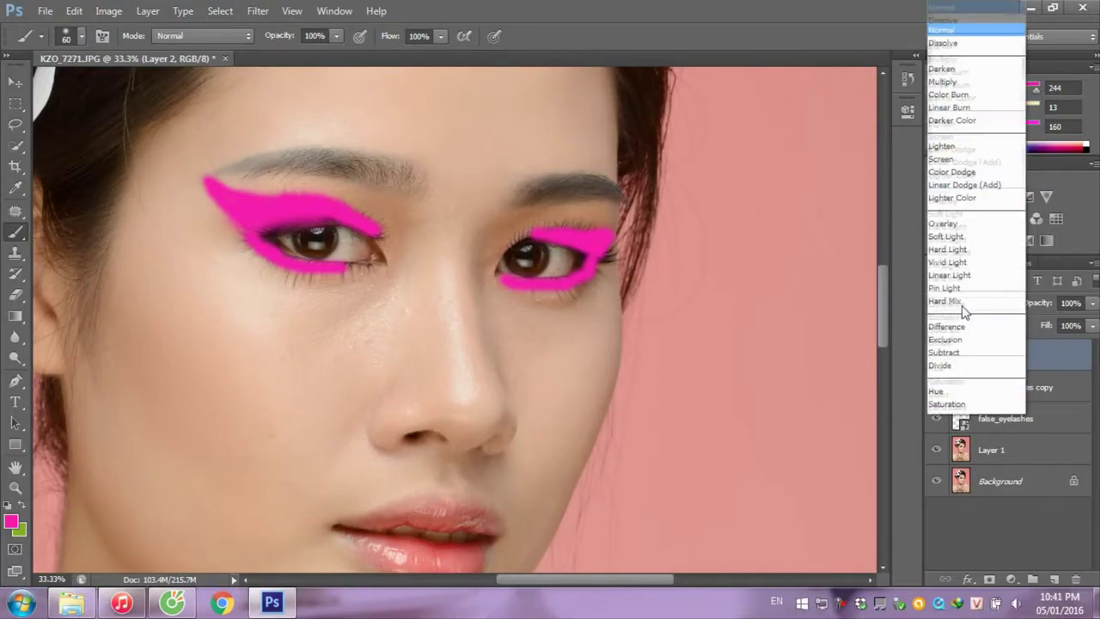
click(930, 392)
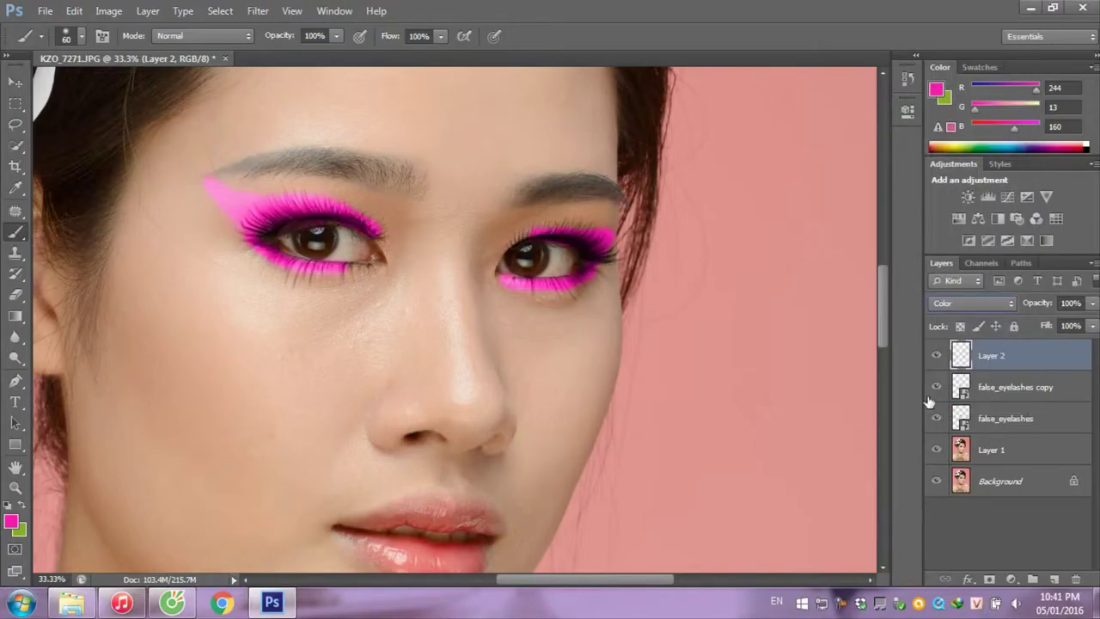
click(1089, 306)
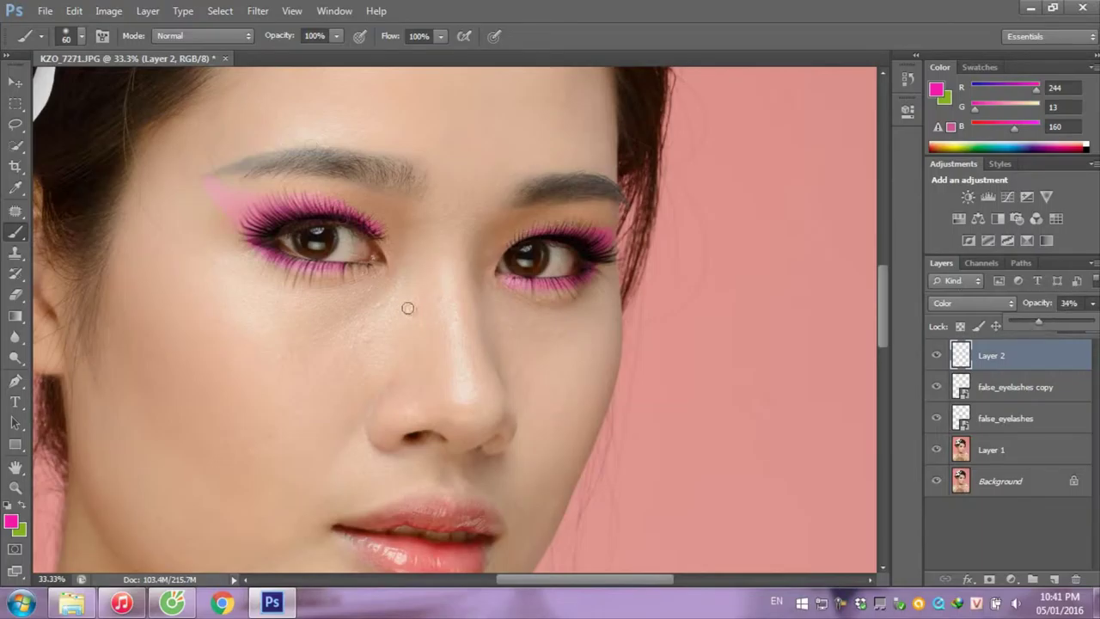
click(15, 524)
- Switch to blue-violet R46 G13 B244 and paint over both eyes' outer lashes and corners
drag(680, 446, 684, 442)
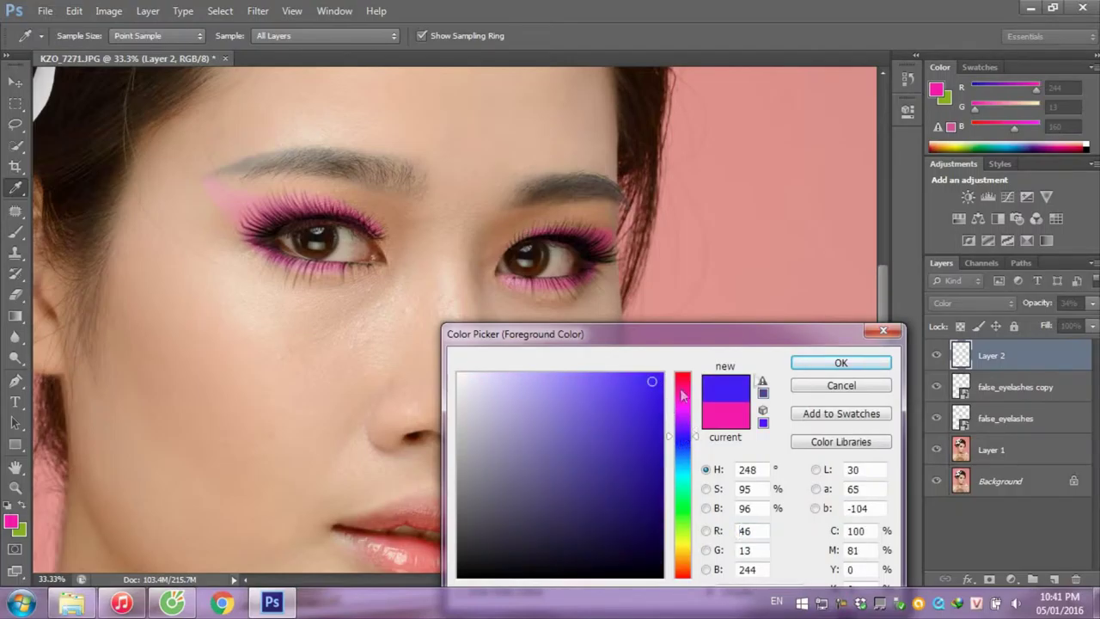
click(794, 365)
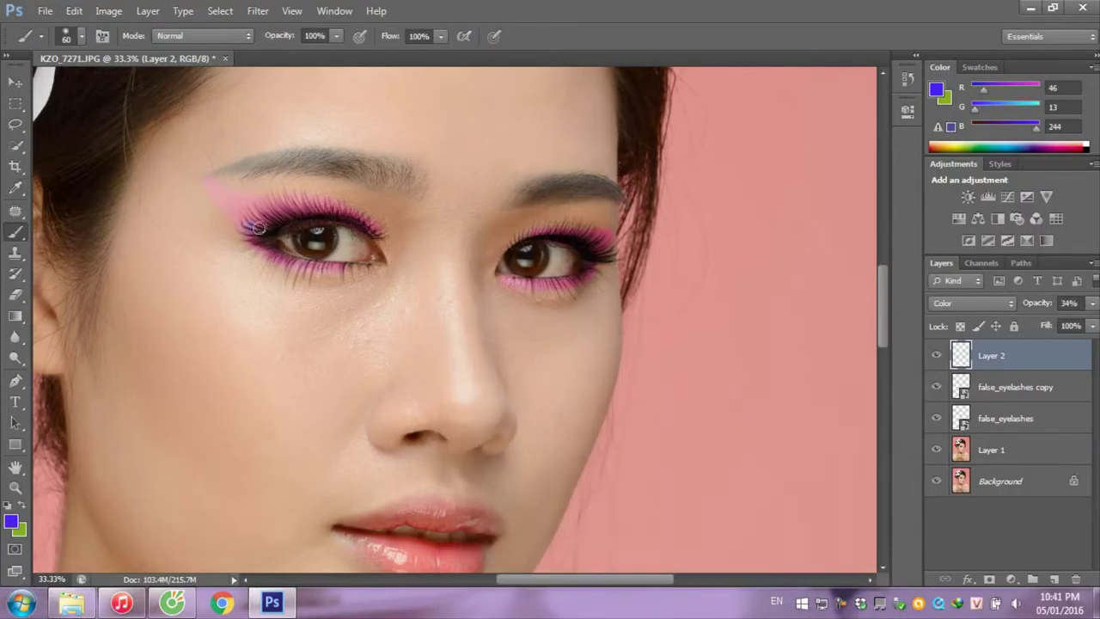
drag(247, 225, 334, 209)
mouse_move(581, 275)
mouse_down()
mouse_move(594, 246)
mouse_move(575, 237)
mouse_up()
- Zoom back in on the eyes and select the photo layer Layer 1
key(ctrl+minus)
key(ctrl+minus)
key(ctrl+minus)
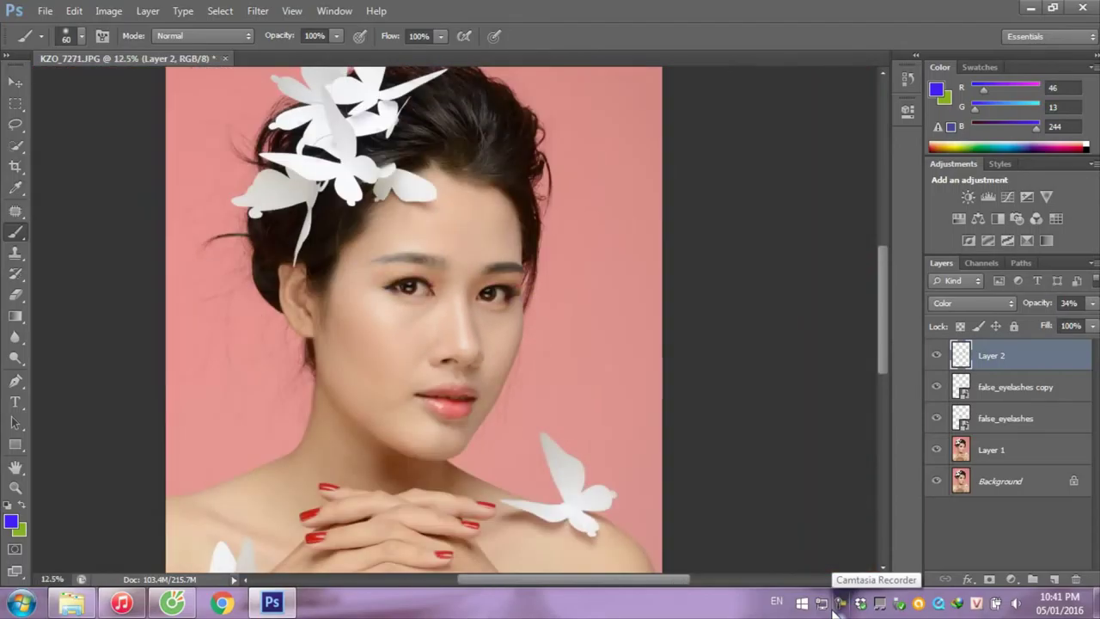
key(ctrl+plus)
key(ctrl+plus)
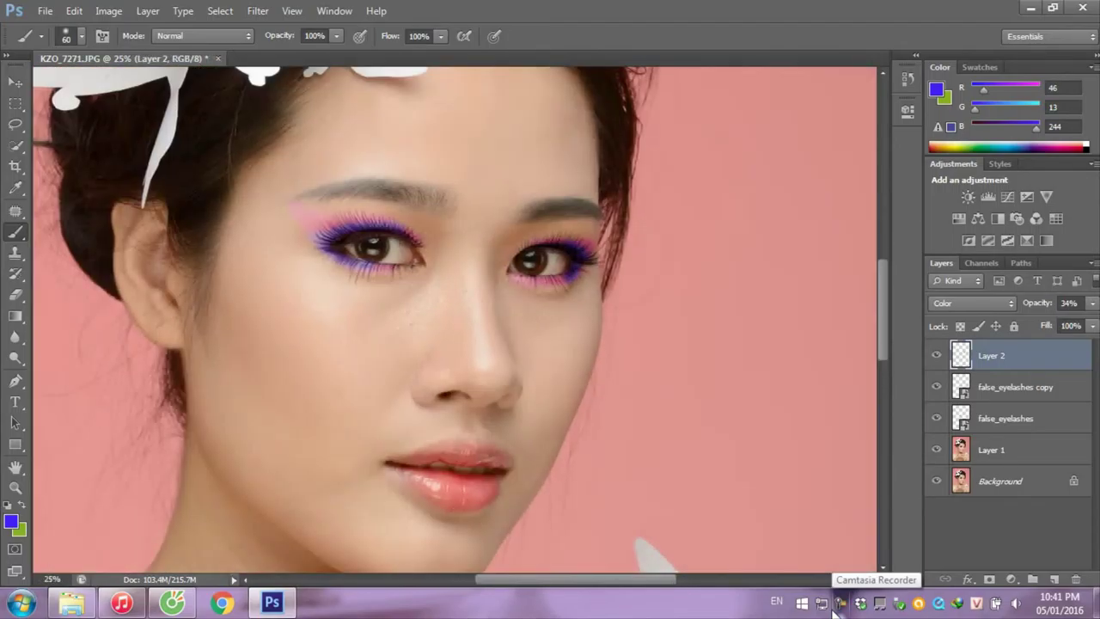
key(ctrl+plus)
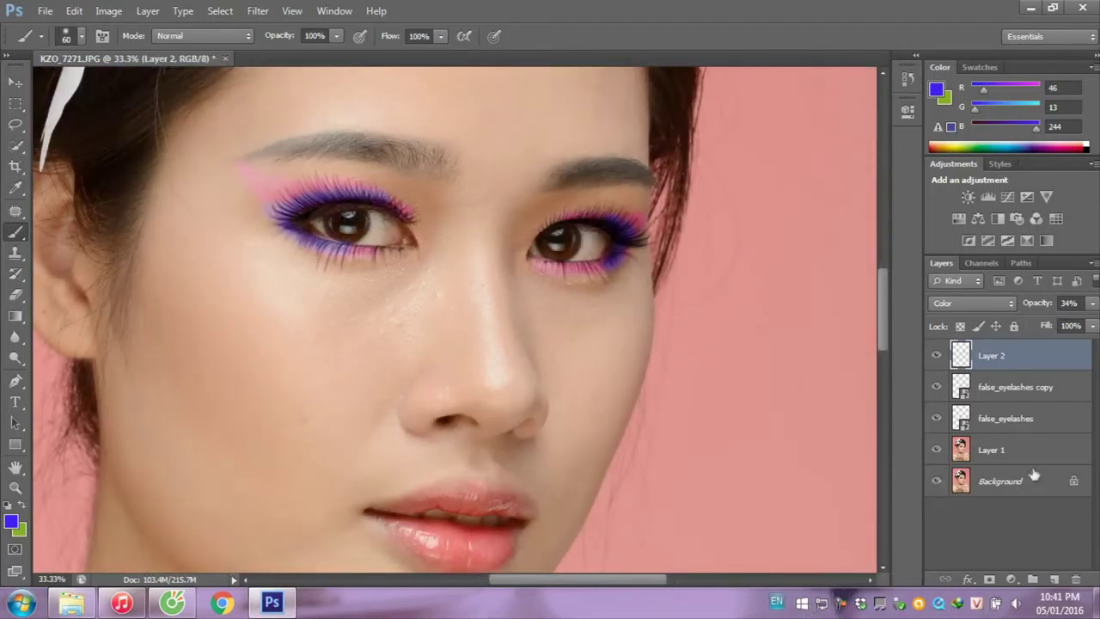
scroll(615, 332, up, 1)
scroll(614, 333, up, 2)
scroll(452, 367, up, 2)
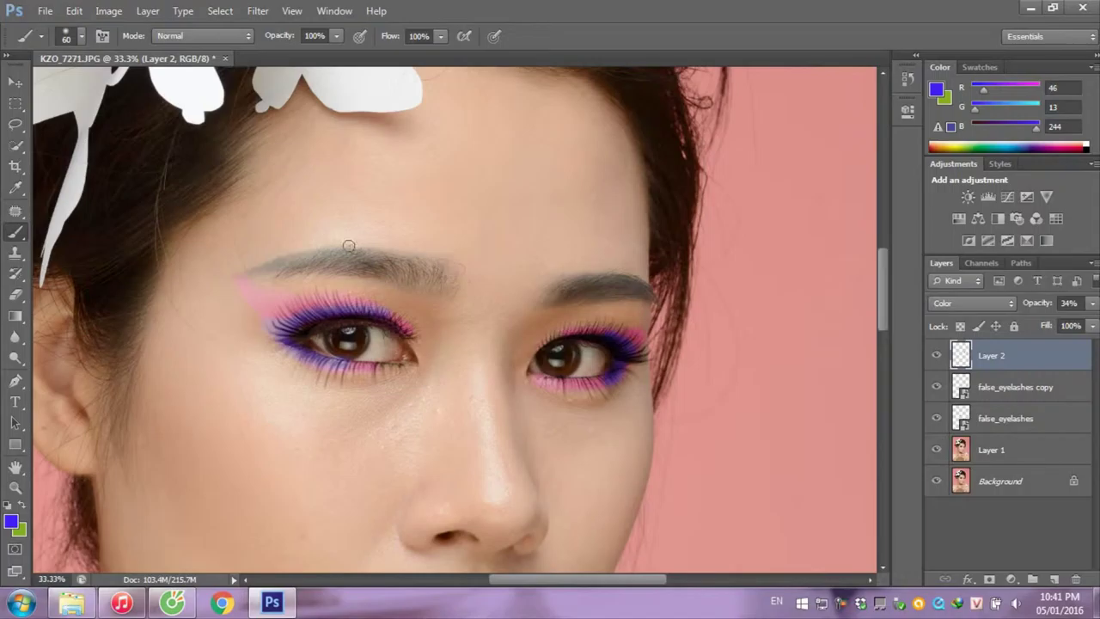
scroll(385, 274, up, 1)
scroll(385, 274, up, 1)
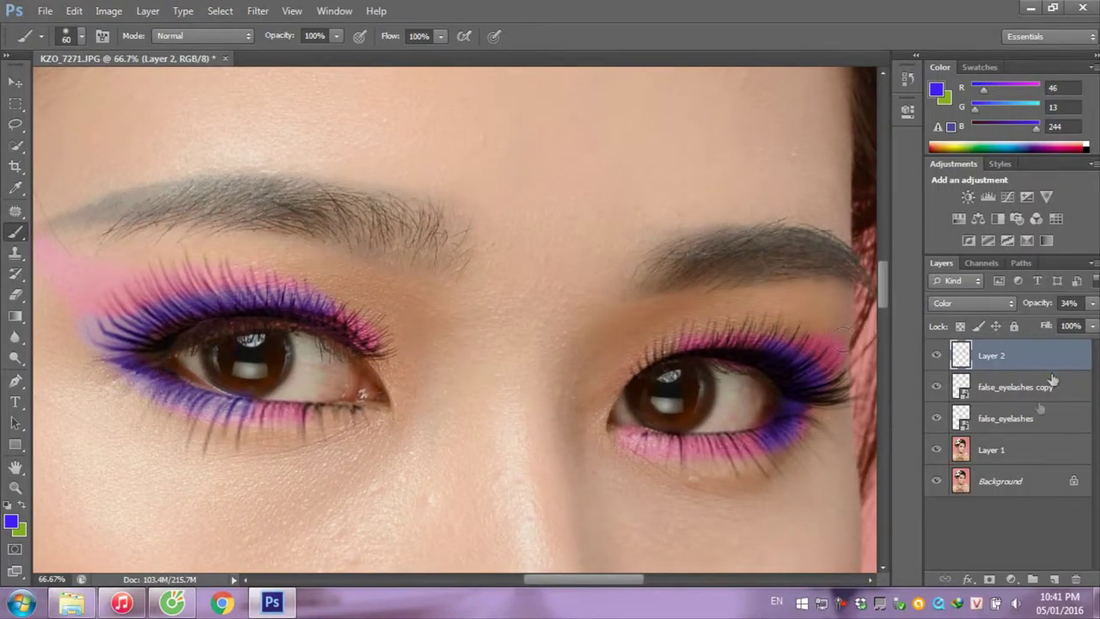
click(1014, 455)
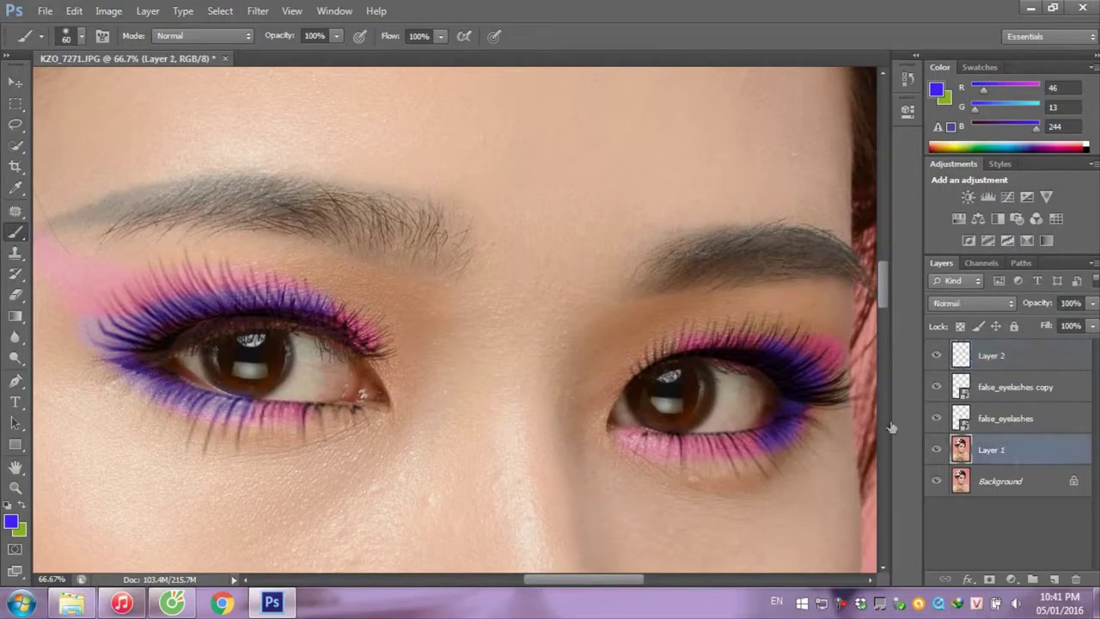
- Clone-stamp the left brow's outer end on Layer 1 with a size-70 brush at 27% opacity
click(15, 252)
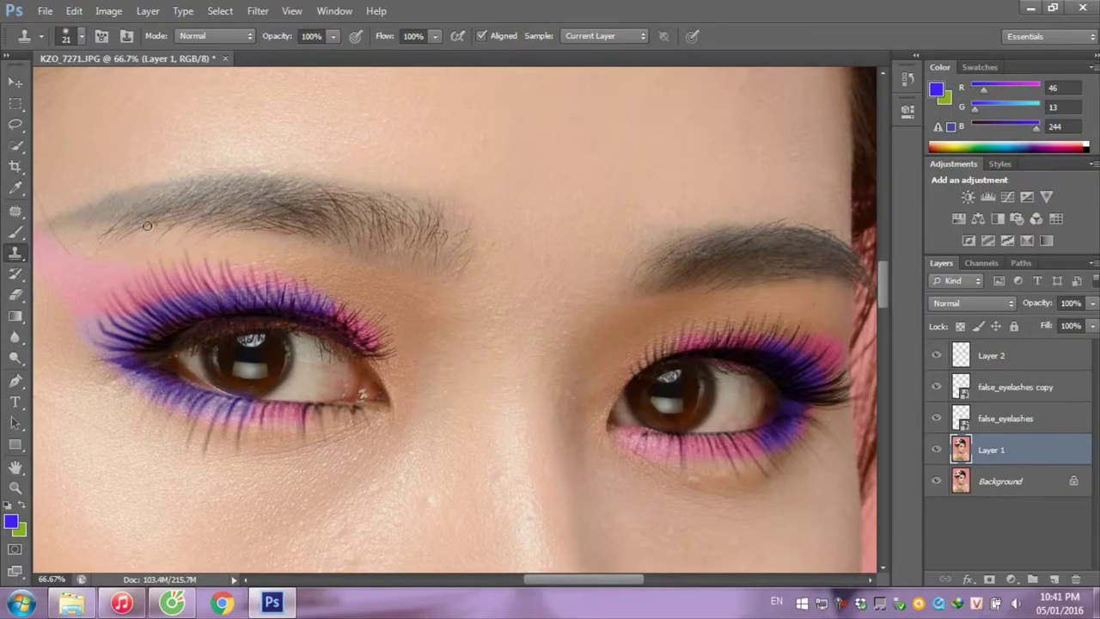
key(bracketright)
key(bracketright)
key(bracketright)
click(333, 36)
click(274, 56)
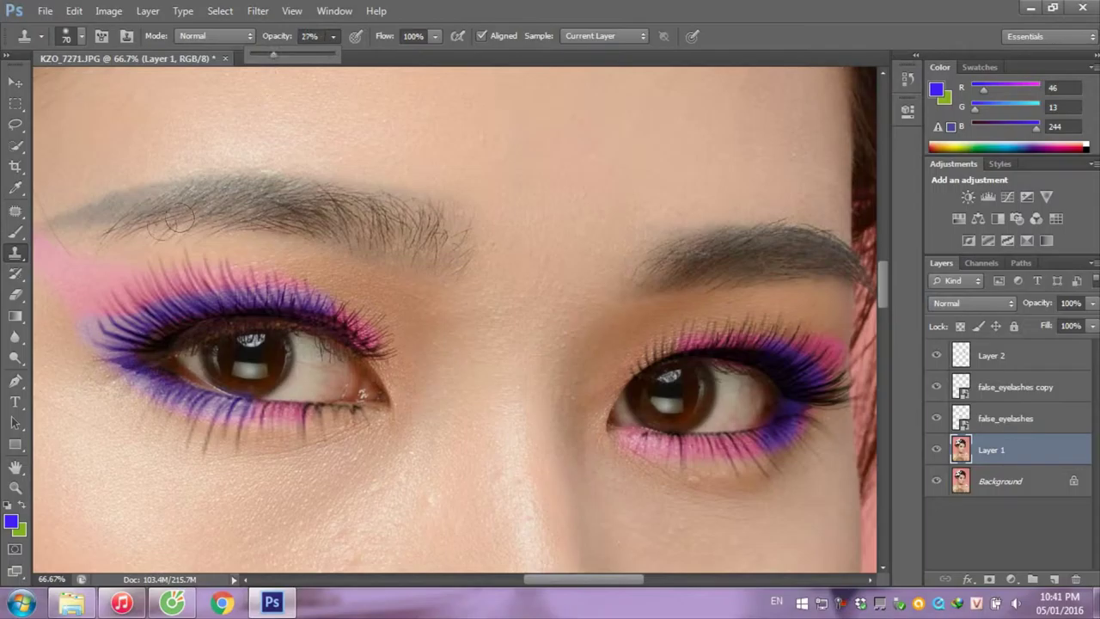
click(89, 268)
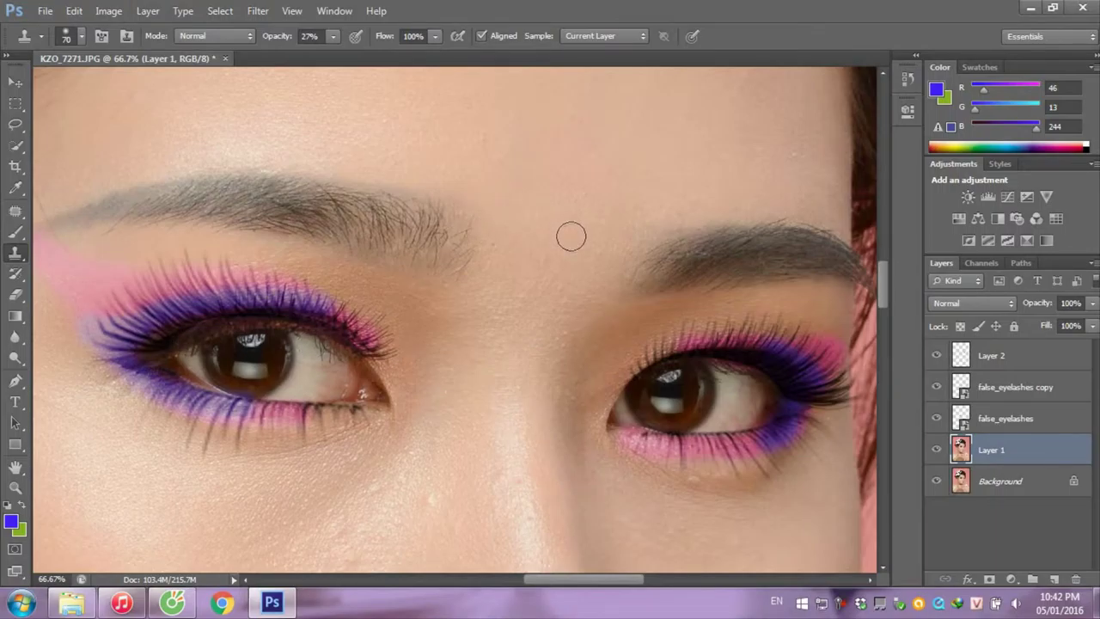
drag(618, 226, 460, 235)
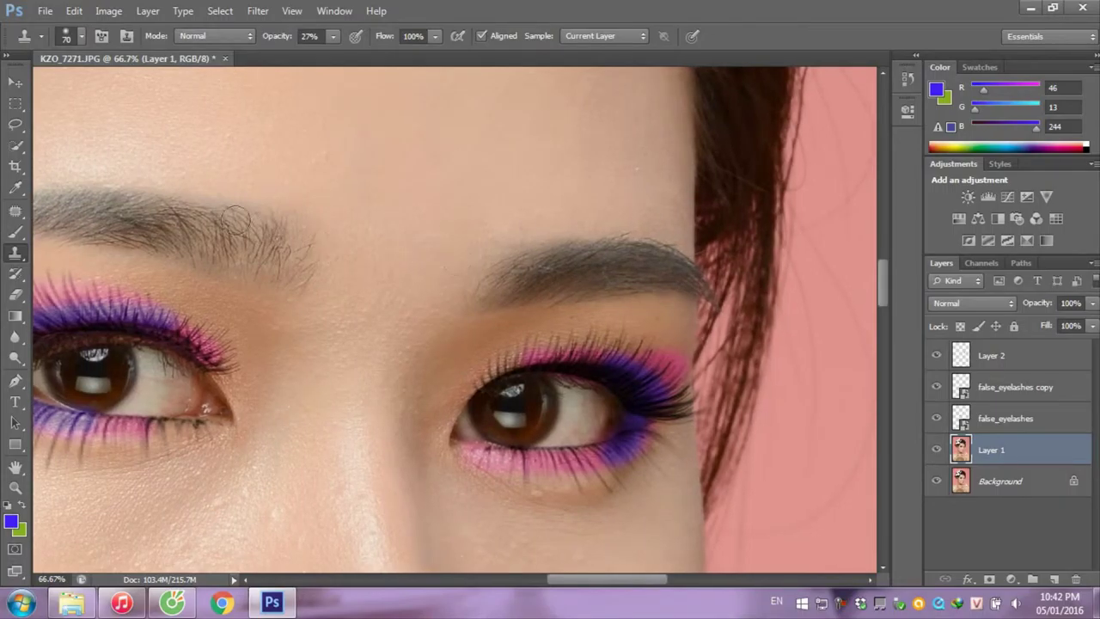
drag(307, 196, 601, 319)
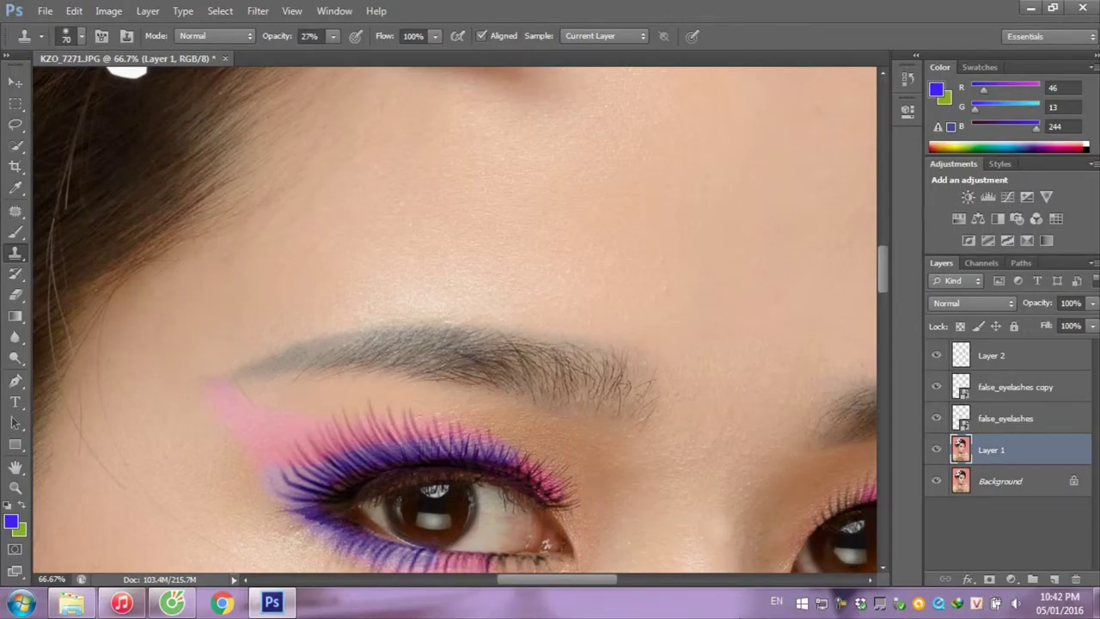
drag(249, 419, 237, 395)
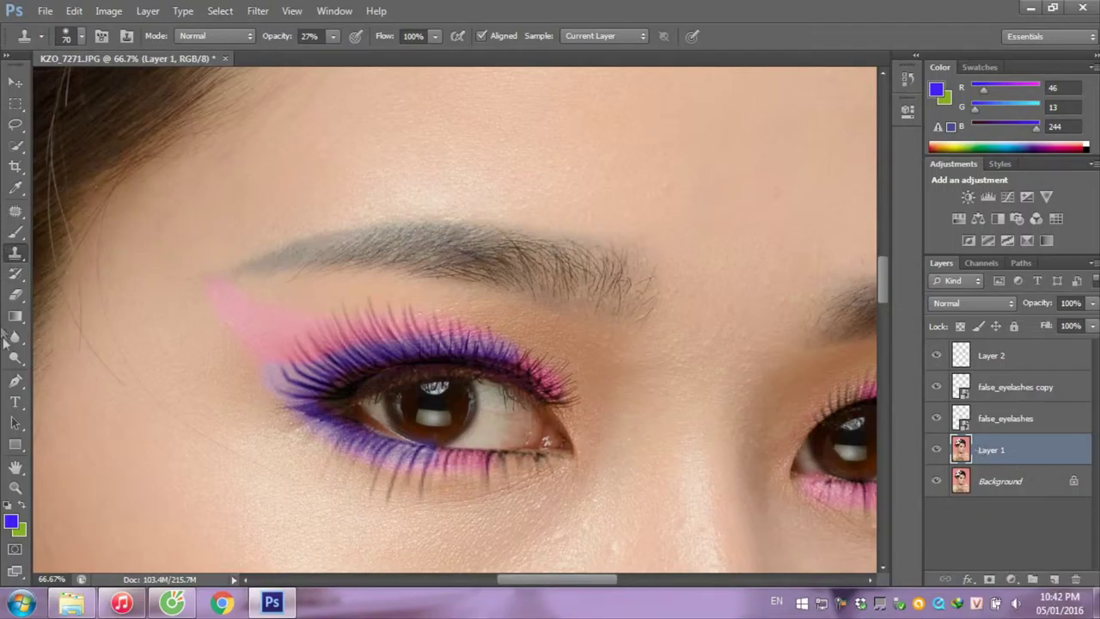
- Darken the left eyebrow with the Burn tool
click(18, 364)
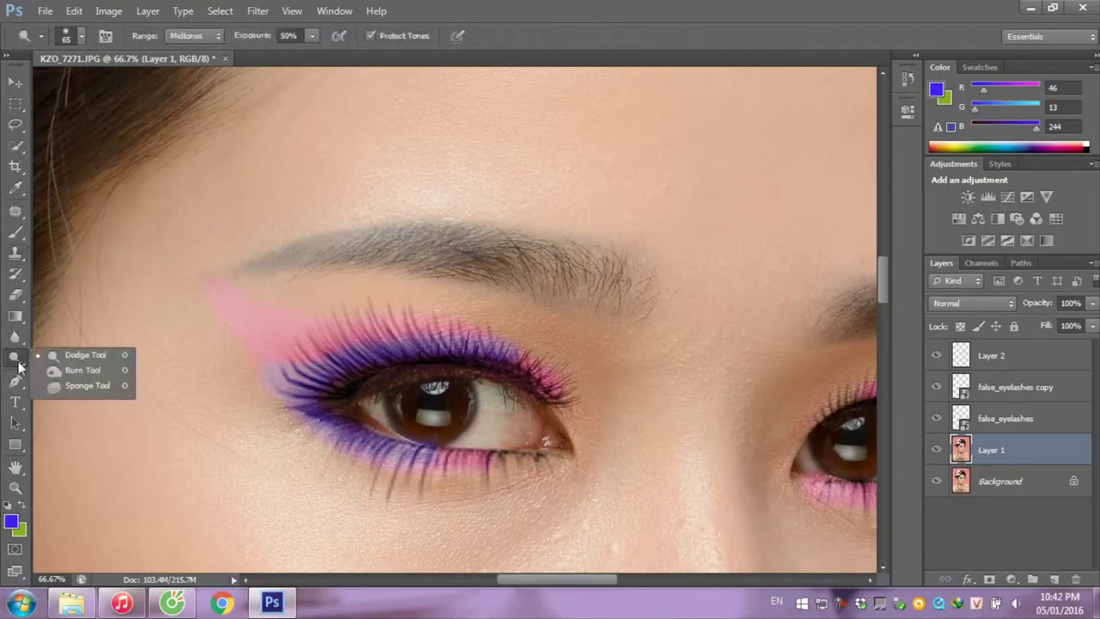
click(83, 370)
drag(283, 249, 358, 243)
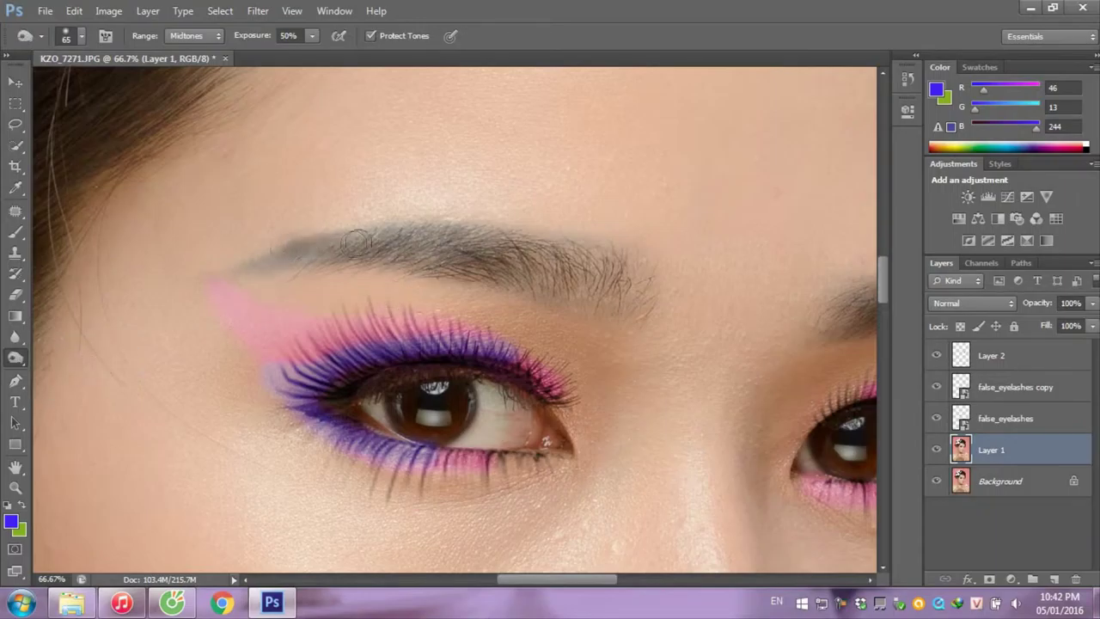
mouse_move(270, 255)
mouse_down()
mouse_move(431, 247)
mouse_move(311, 253)
mouse_move(412, 245)
mouse_move(605, 279)
mouse_move(494, 283)
mouse_move(559, 271)
mouse_move(473, 255)
mouse_move(570, 263)
mouse_move(615, 287)
mouse_move(497, 248)
mouse_move(554, 249)
mouse_move(628, 288)
mouse_move(606, 299)
mouse_move(391, 249)
mouse_move(246, 266)
mouse_move(378, 250)
mouse_up()
- Shrink the burn brush to 40 and darken the right eyebrow along its upper edge
key(bracketleft)
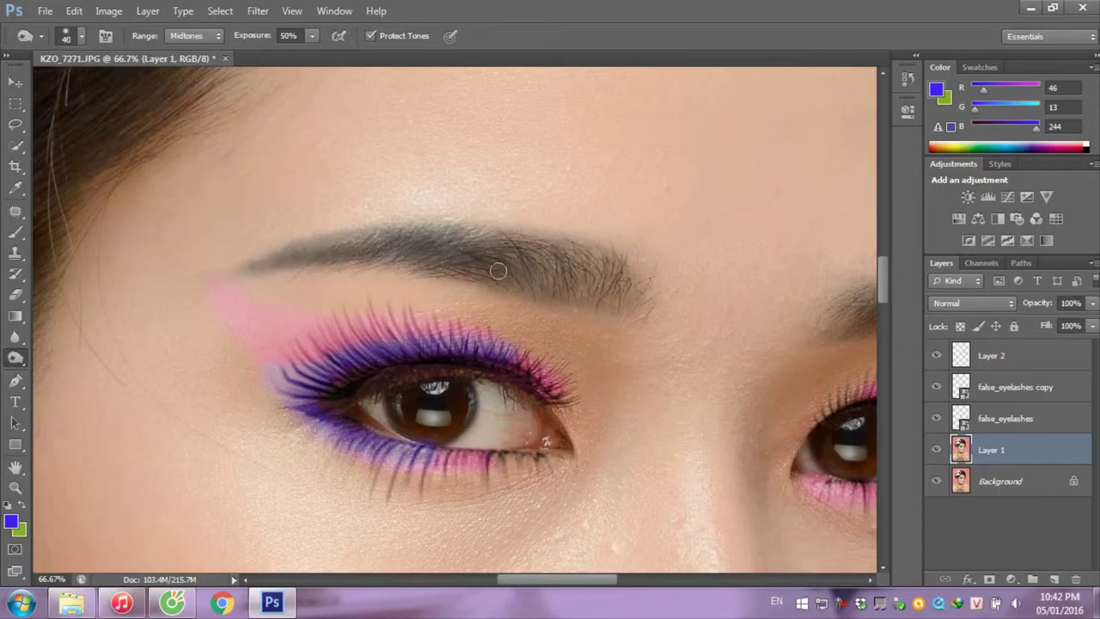
mouse_move(702, 304)
mouse_down()
mouse_move(532, 283)
mouse_move(399, 312)
mouse_move(419, 337)
mouse_up()
drag(490, 318, 567, 305)
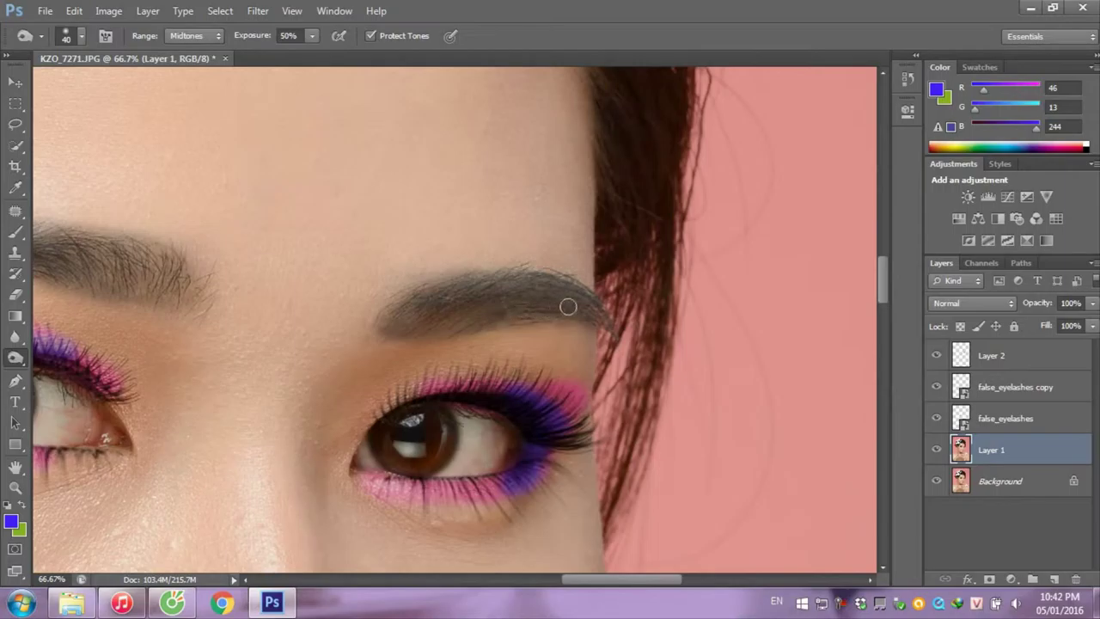
drag(400, 308, 494, 286)
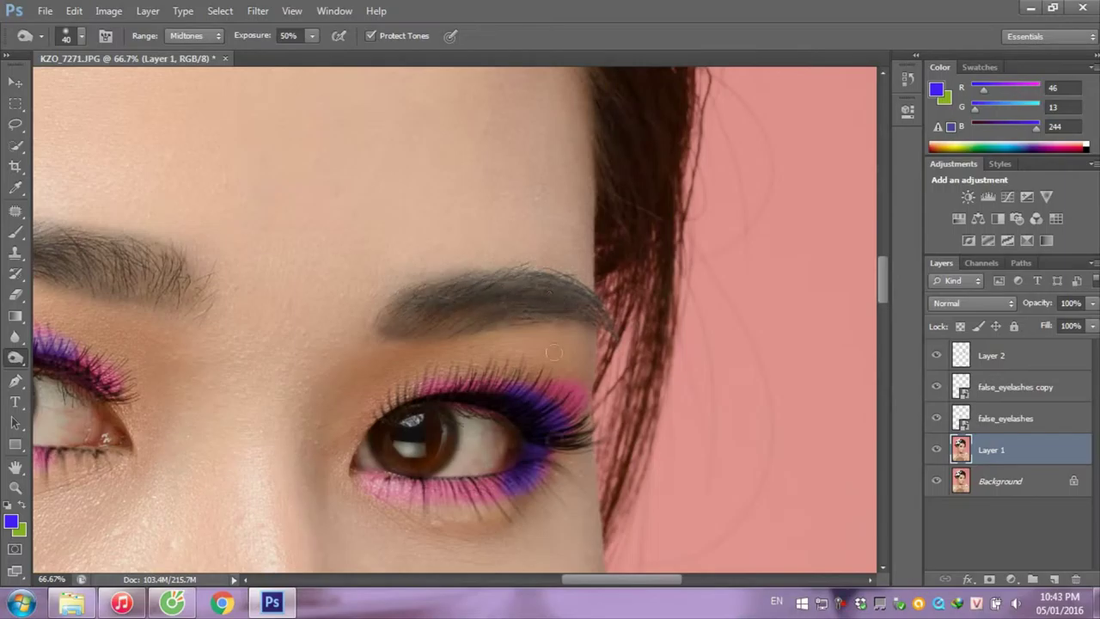
key(ctrl+minus)
key(ctrl+minus)
key(ctrl+minus)
key(ctrl+minus)
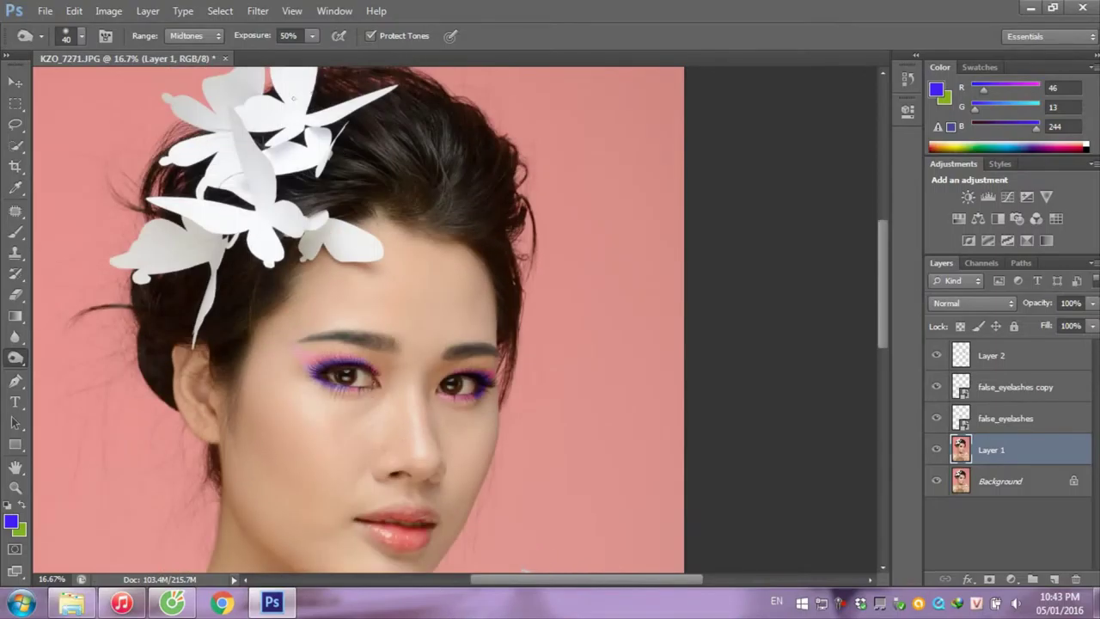
- Set the Burn tool to 4% exposure and a 175 px brush, zoomed in on the nose
click(309, 38)
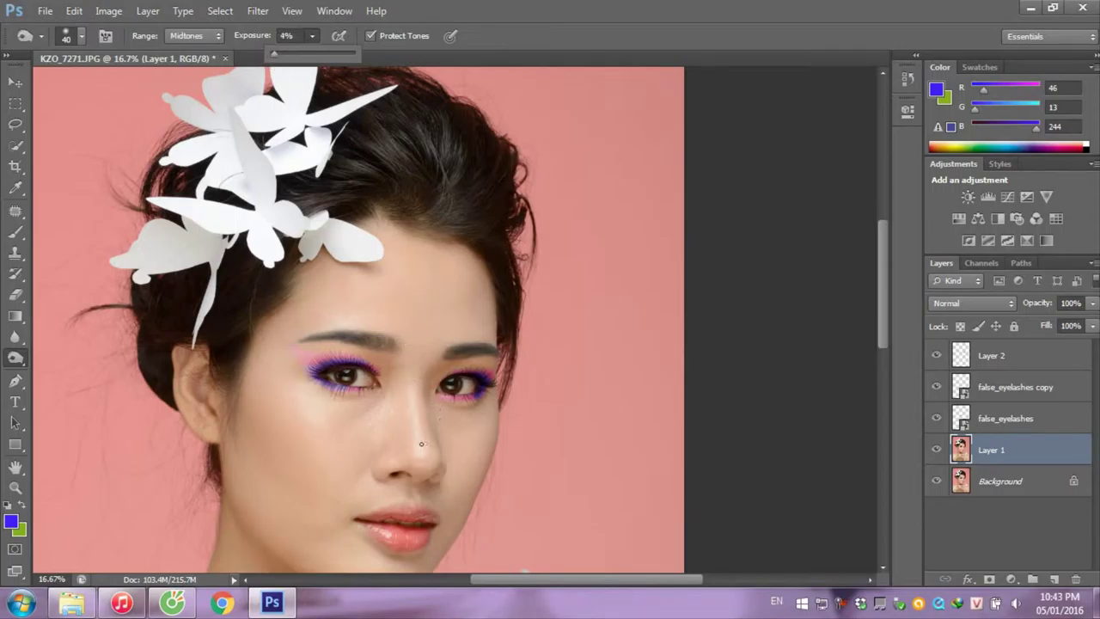
key(ctrl+plus)
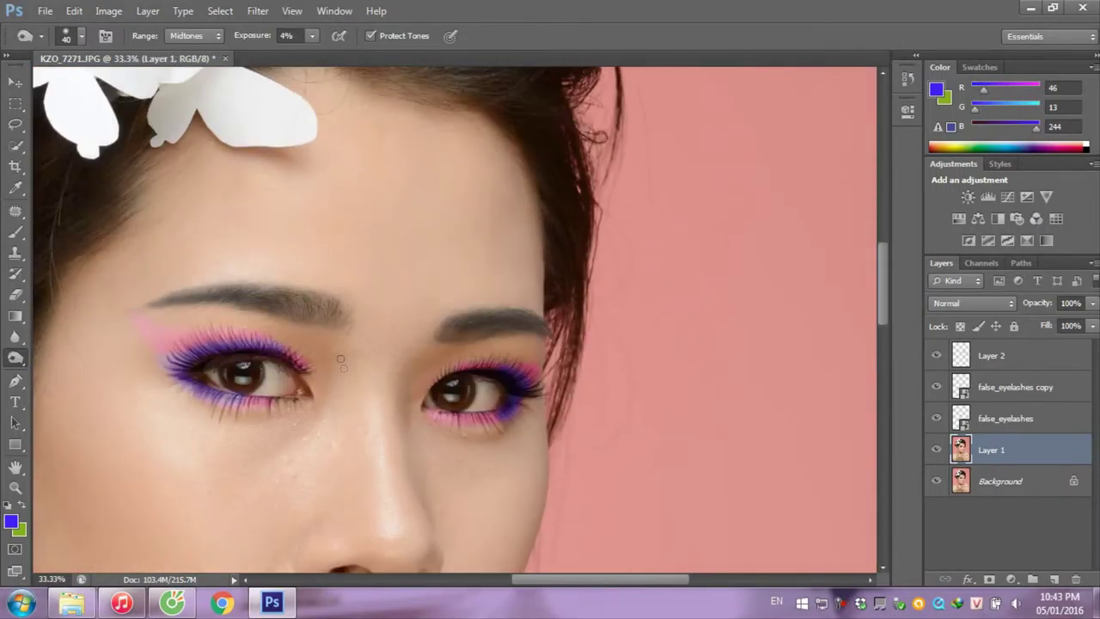
key(bracketright)
key(bracketright)
key(bracketright)
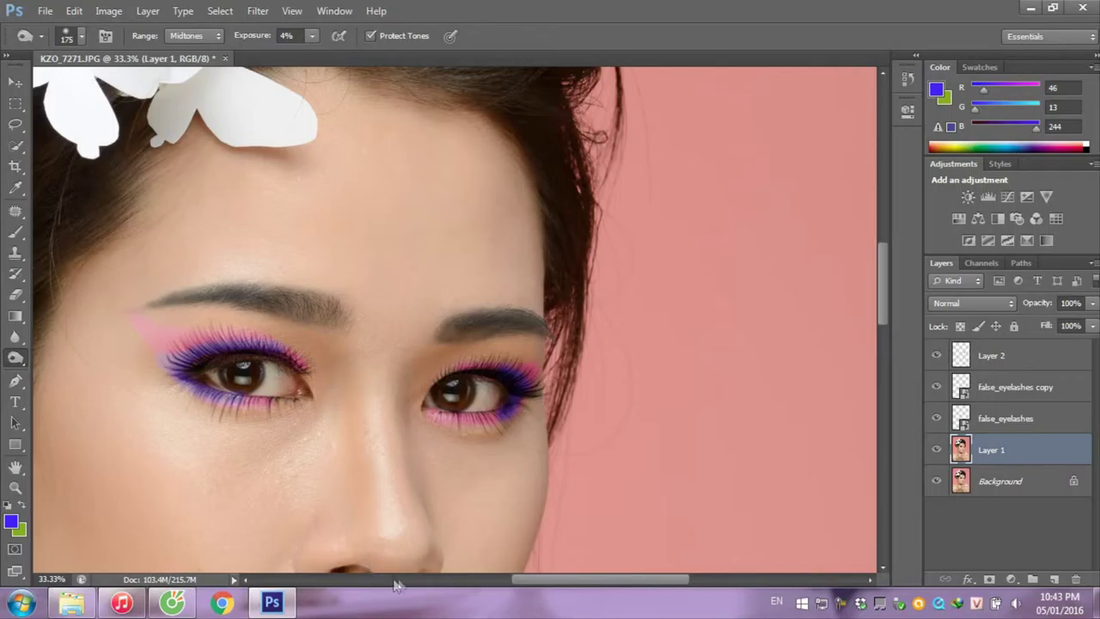
scroll(363, 476, down, 1)
scroll(361, 477, down, 2)
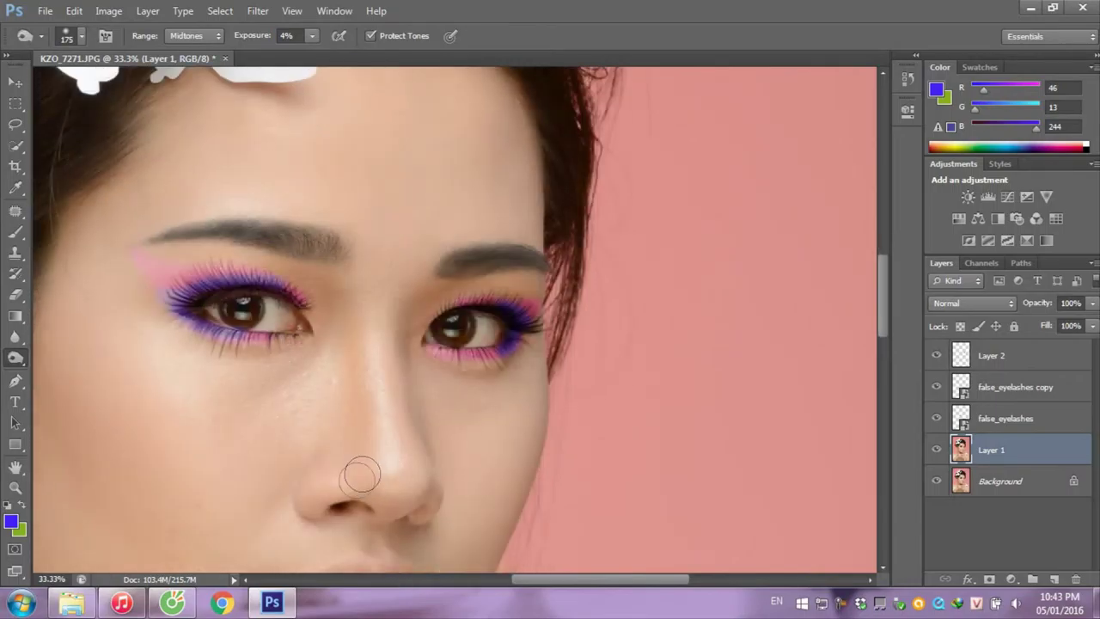
scroll(361, 477, down, 5)
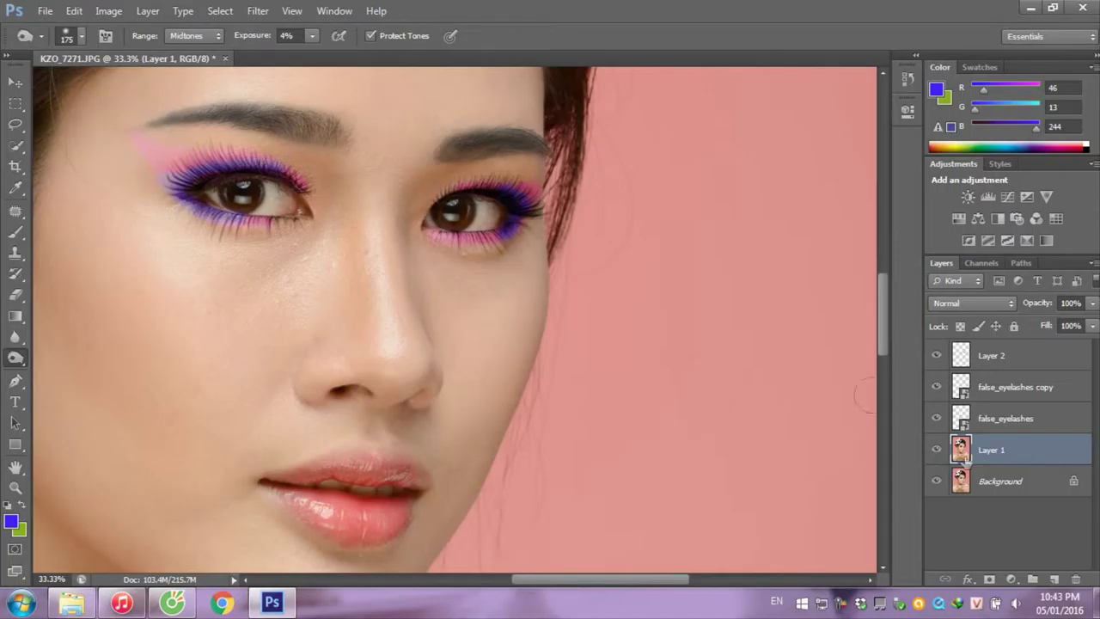
- Switch to the Clone Stamp, sample clean cheek skin, and set the brush to 250
click(15, 254)
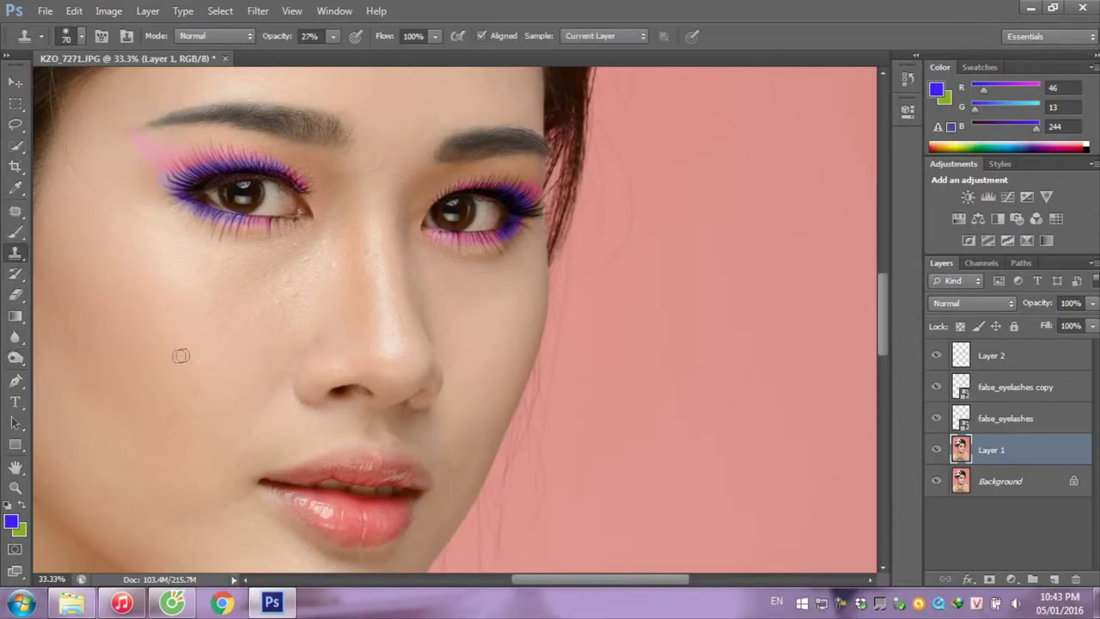
key(bracketright)
key(bracketright)
key(bracketright)
key(bracketright)
key(bracketright)
key(bracketright)
key(bracketright)
key(bracketright)
key(bracketright)
alt+click(161, 354)
scroll(177, 351, up, 2)
scroll(176, 350, up, 1)
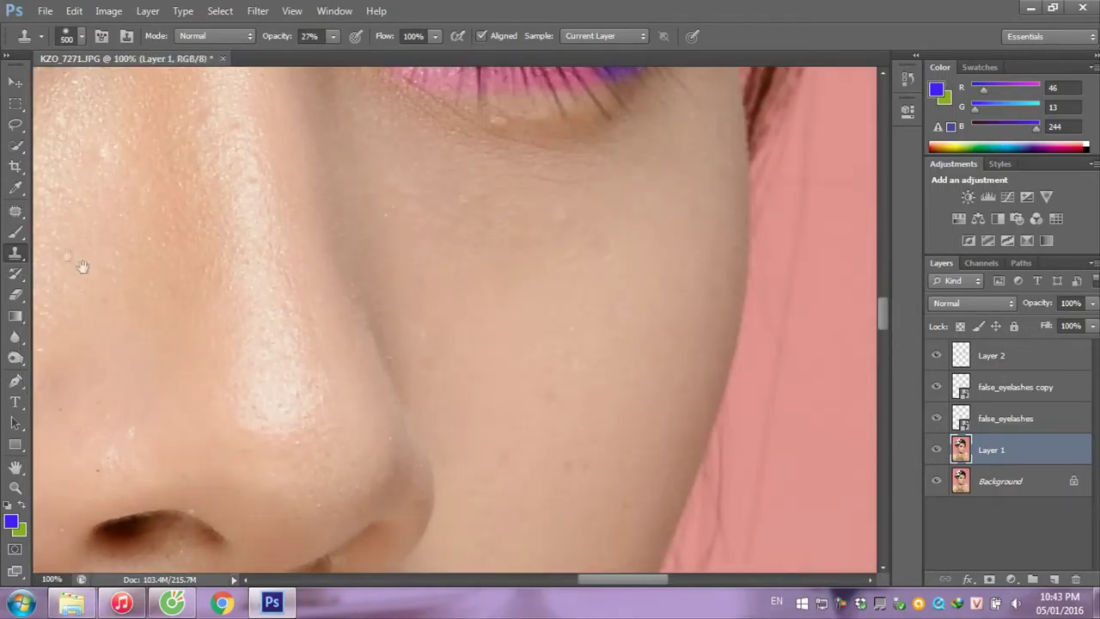
mouse_move(81, 265)
mouse_down()
mouse_move(545, 262)
mouse_move(621, 241)
mouse_up()
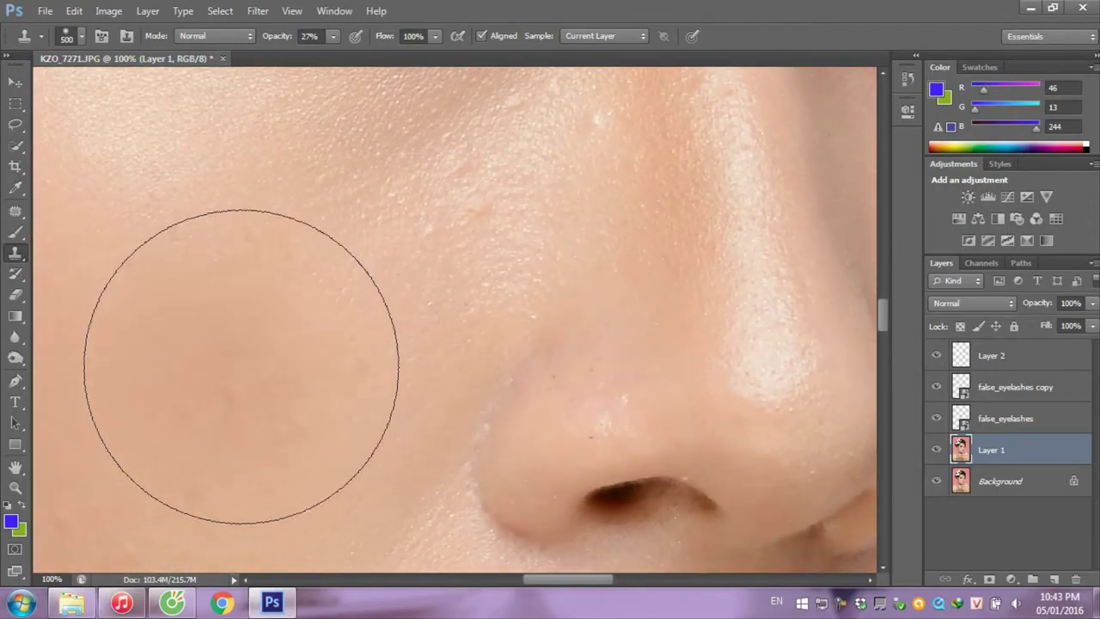
scroll(238, 369, up, 1)
key(bracketleft)
key(bracketleft)
key(bracketleft)
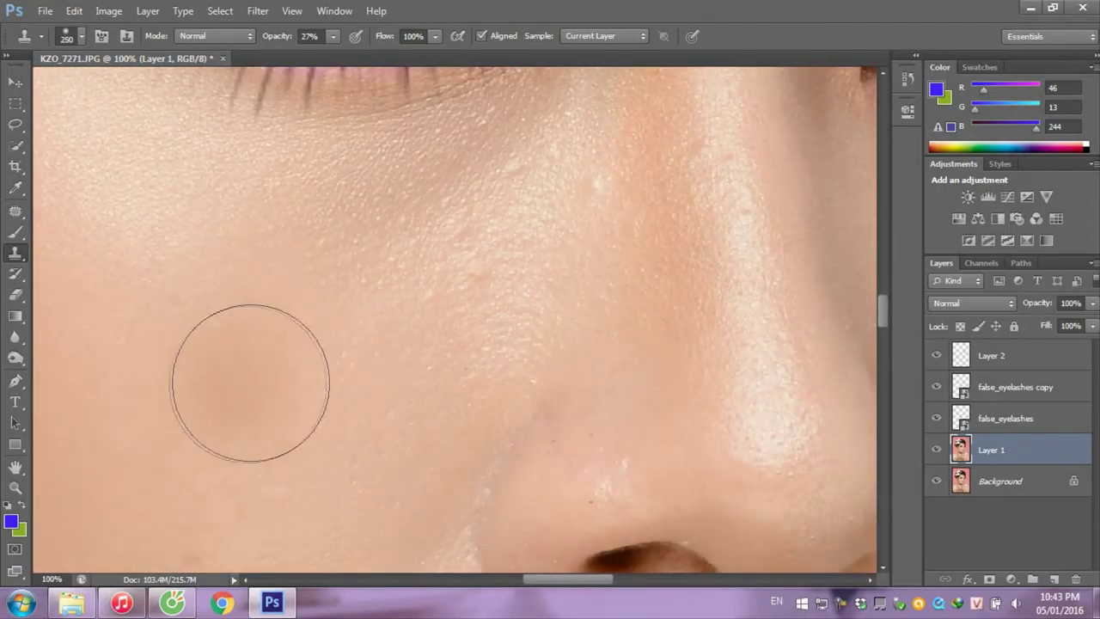
- Clone clean skin over the dark spots and shadow on the cheek
alt+click(260, 369)
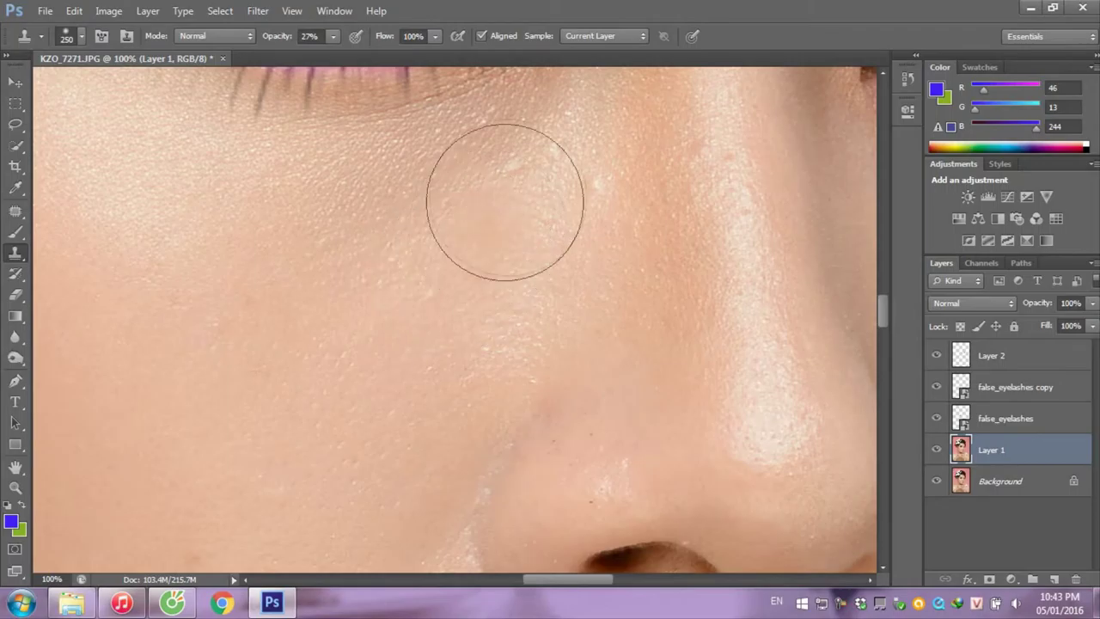
alt+click(405, 371)
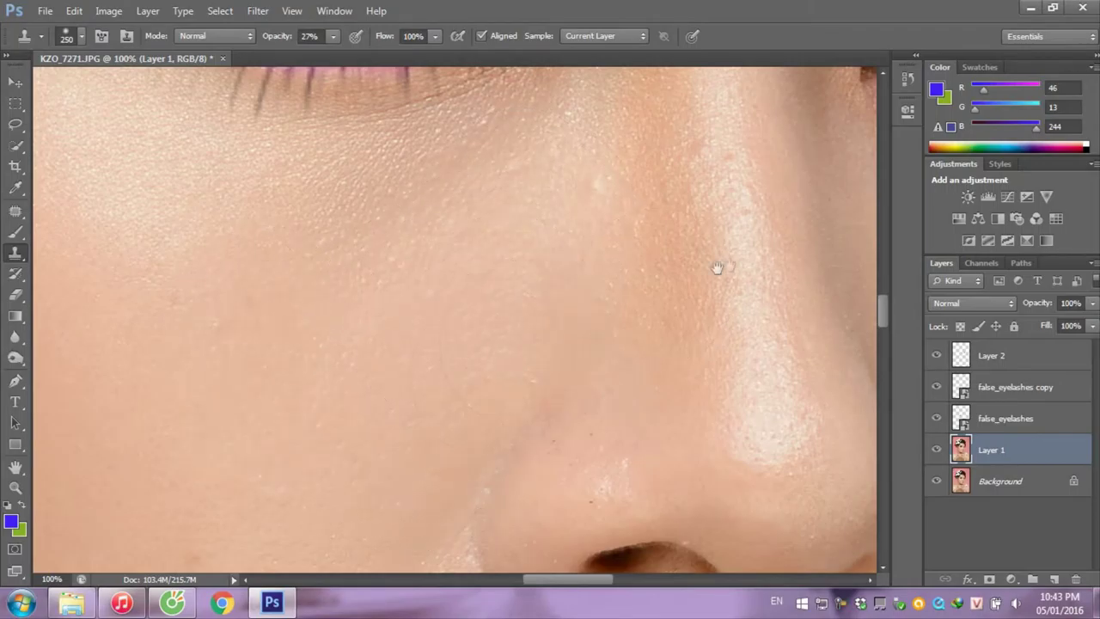
scroll(331, 298, right, 5)
scroll(236, 321, right, 5)
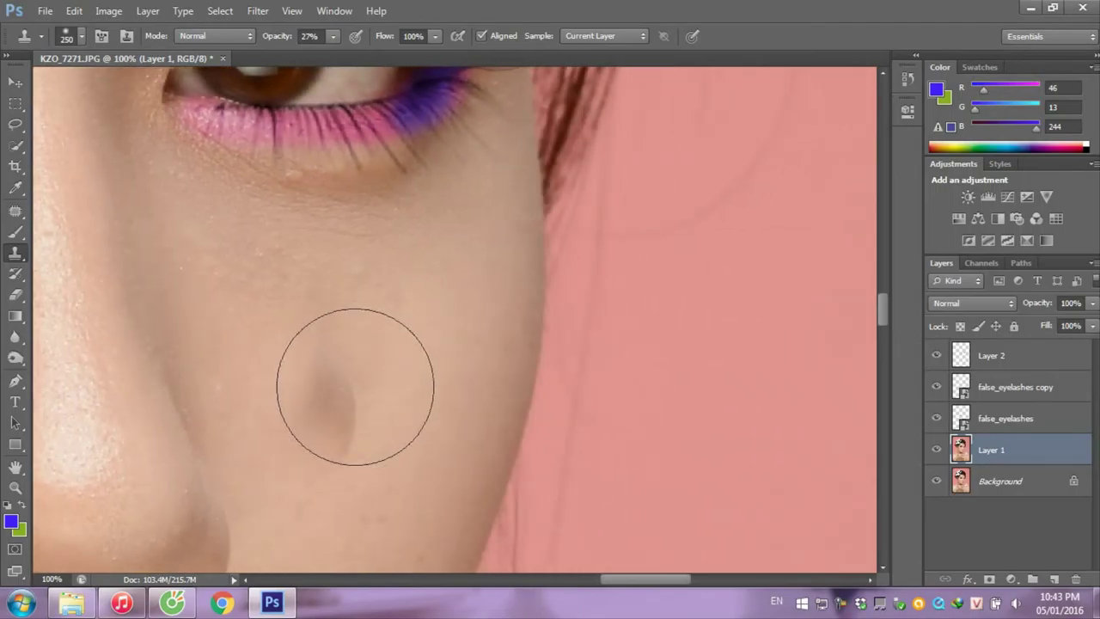
click(356, 366)
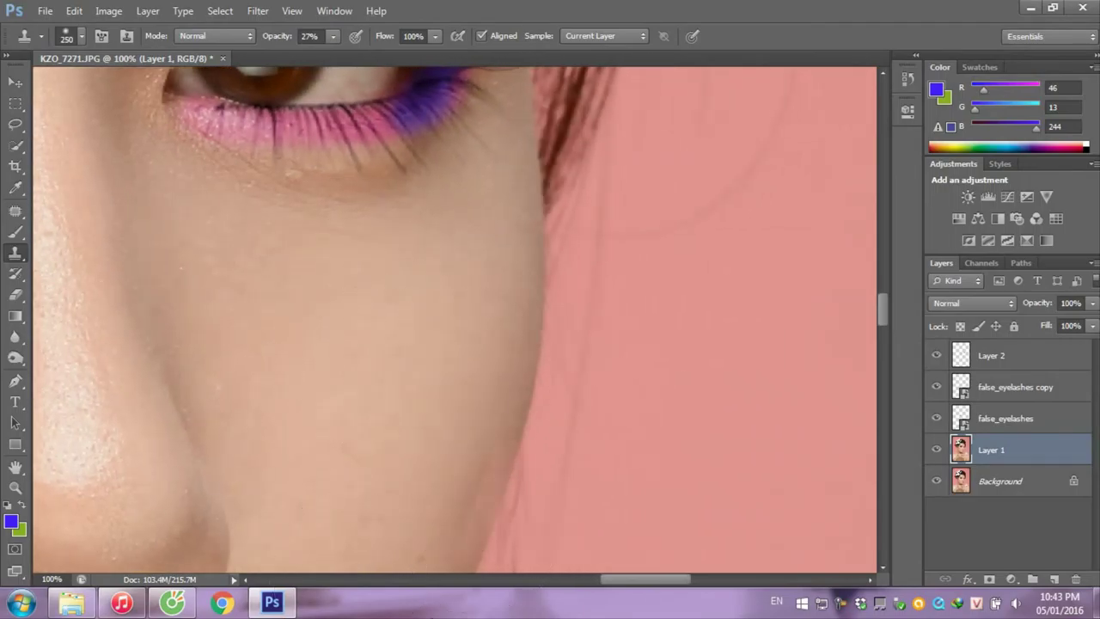
key(ctrl+minus)
key(ctrl+minus)
key(ctrl+minus)
key(ctrl+minus)
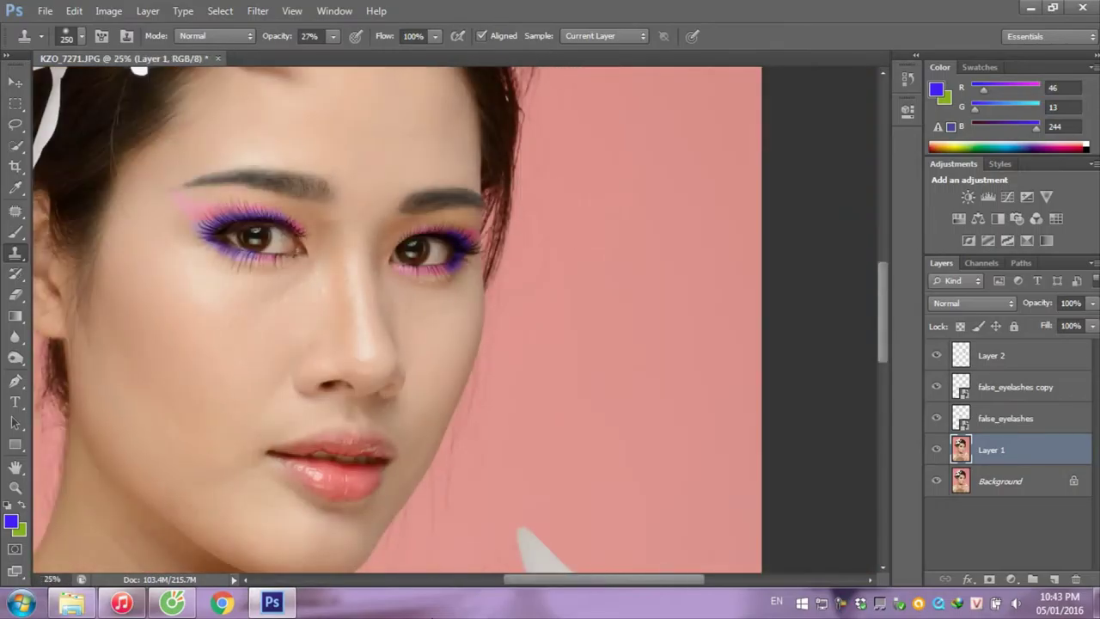
key(ctrl+minus)
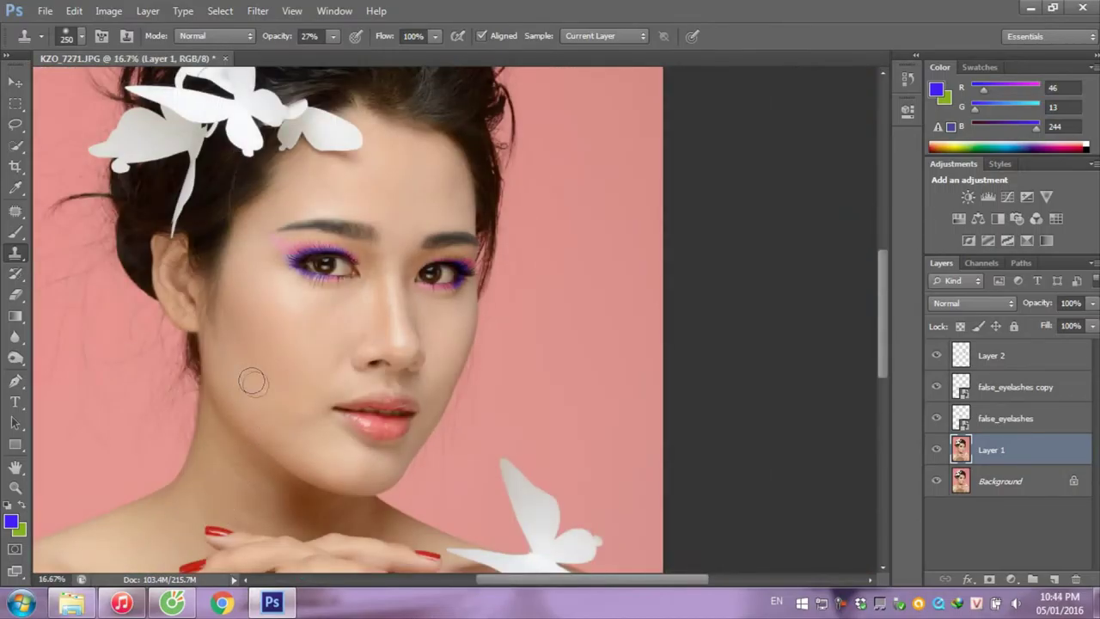
- Enlarge the clone brush to 400 and smooth the skin from forehead down the nose bridge
key(bracketright)
alt+click(298, 324)
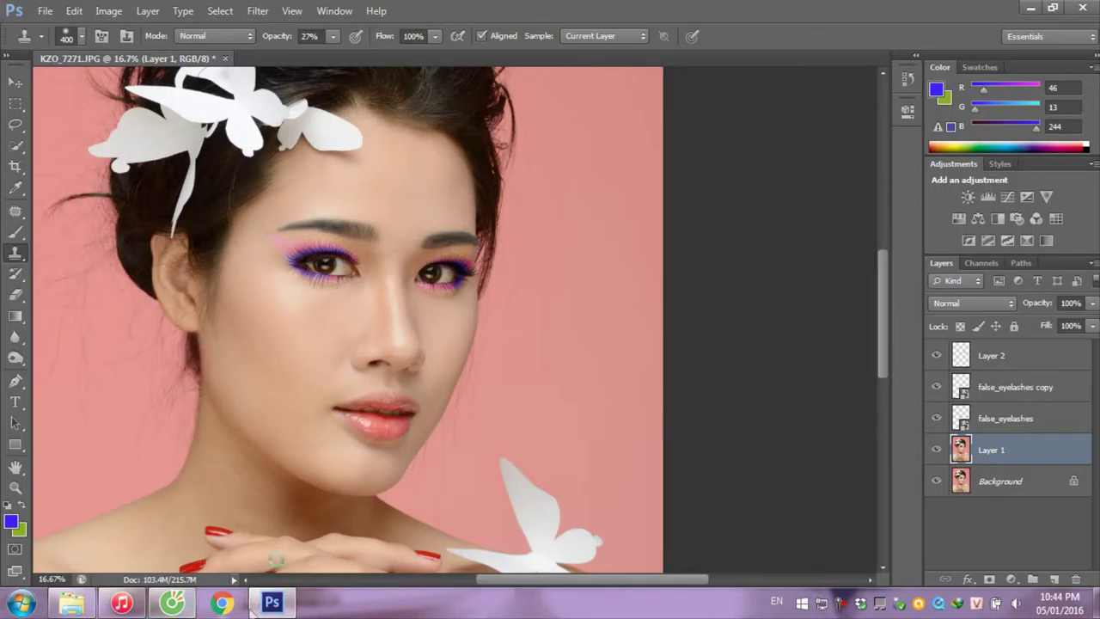
alt+click(322, 332)
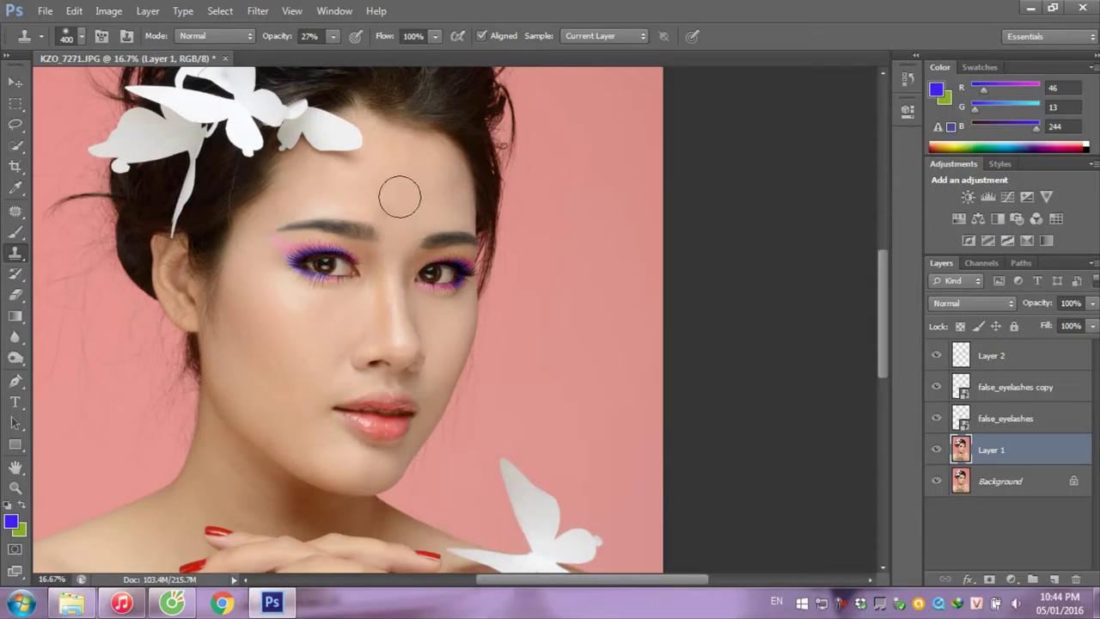
drag(400, 197, 398, 262)
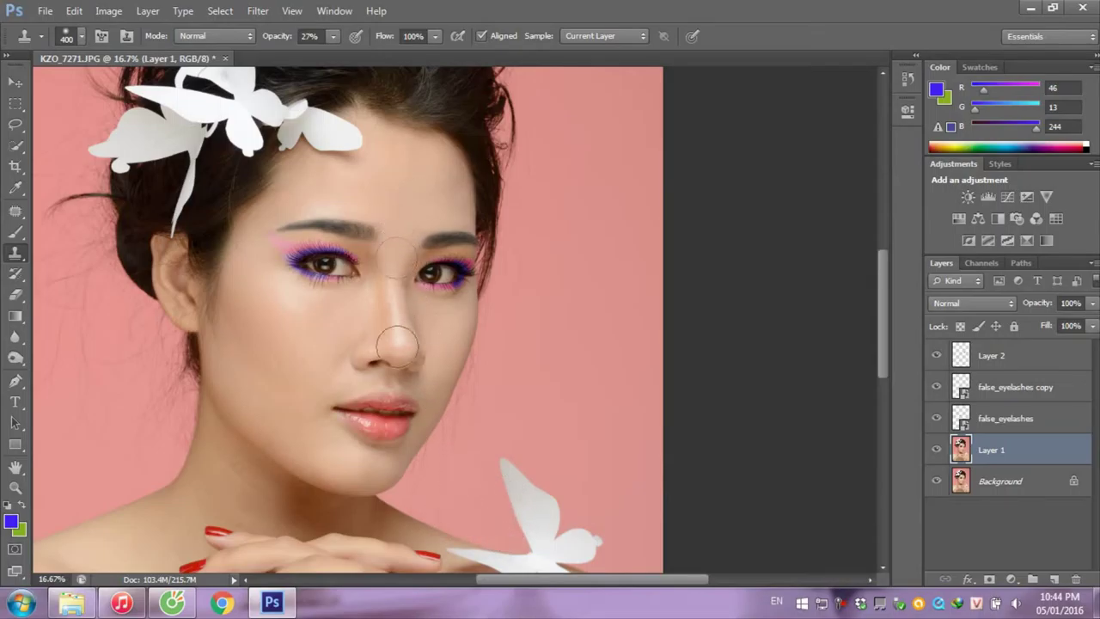
key(ctrl+plus)
key(ctrl+plus)
key(ctrl+plus)
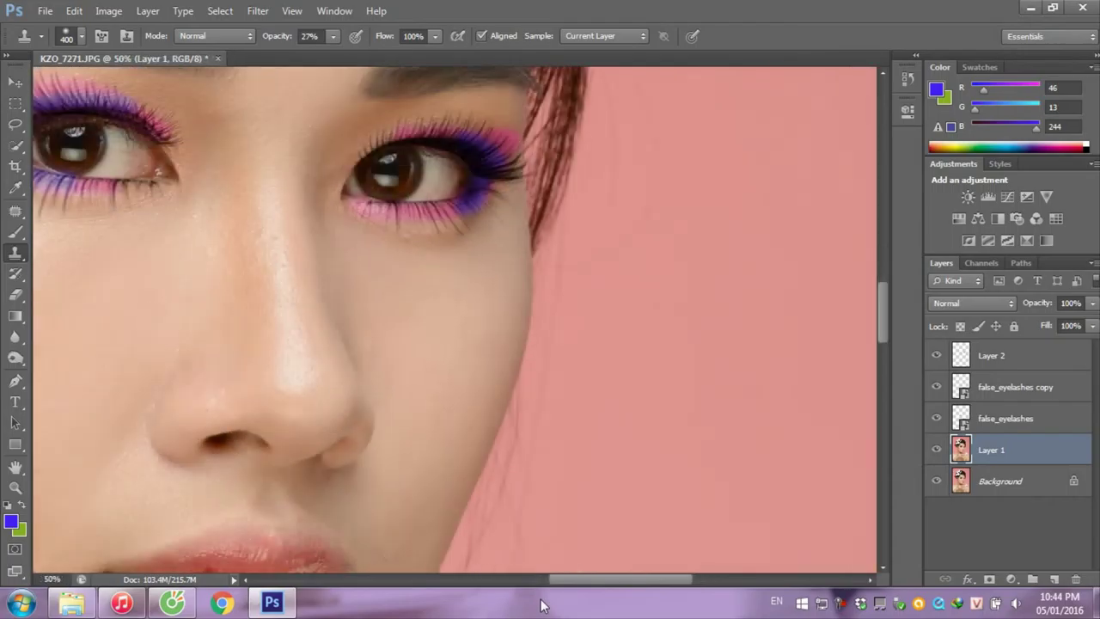
scroll(258, 185, up, 1)
scroll(257, 185, up, 2)
scroll(294, 135, up, 2)
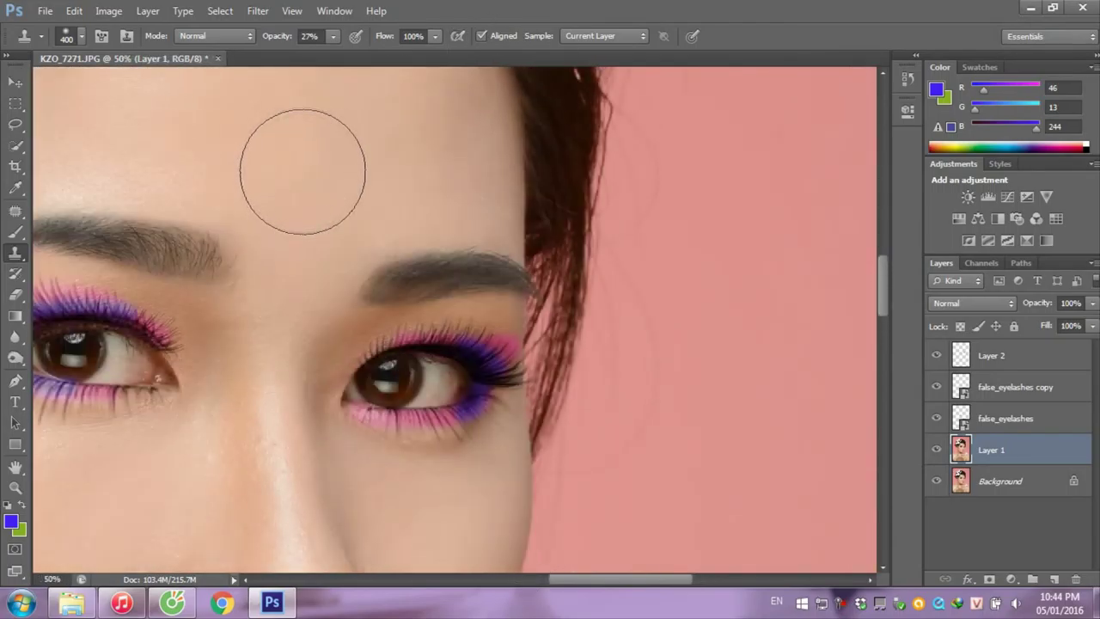
- With a smaller clone brush, smooth the skin between the eyebrows
key(bracketleft)
key(bracketleft)
key(bracketleft)
key(bracketleft)
key(bracketleft)
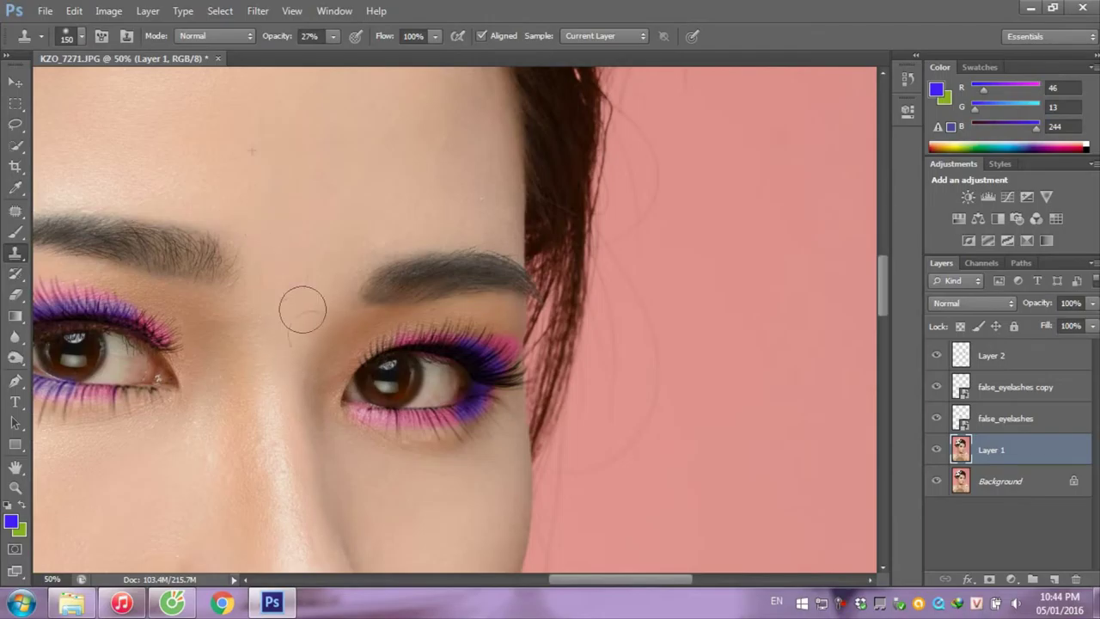
drag(287, 298, 314, 302)
scroll(327, 177, up, 1)
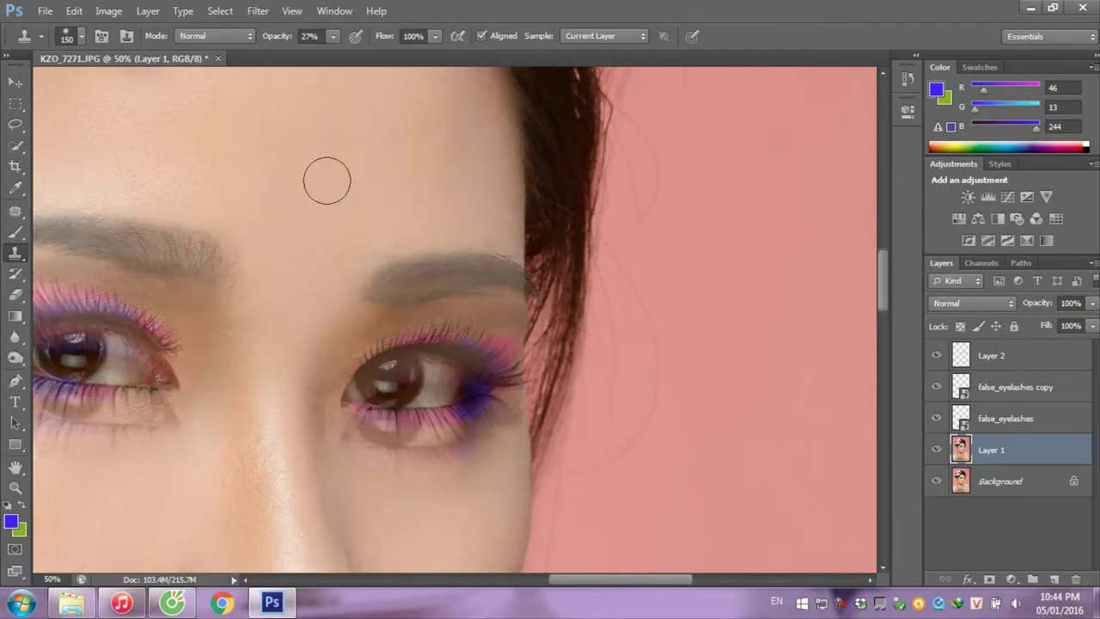
scroll(432, 358, up, 2)
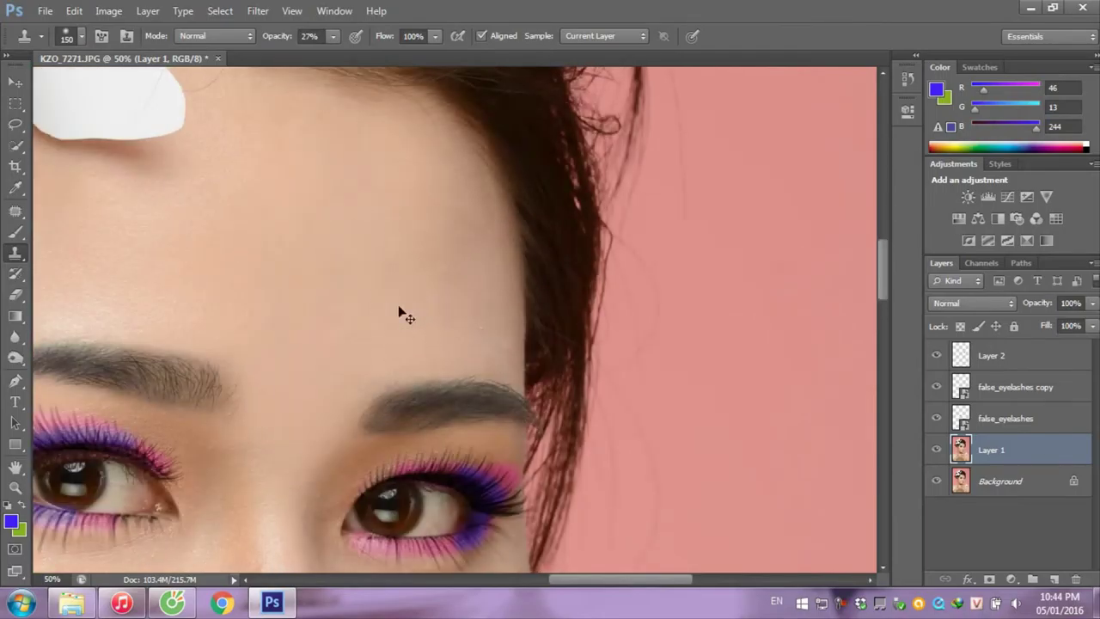
key(ctrl+minus)
key(ctrl+minus)
key(ctrl+minus)
key(ctrl+minus)
key(ctrl+minus)
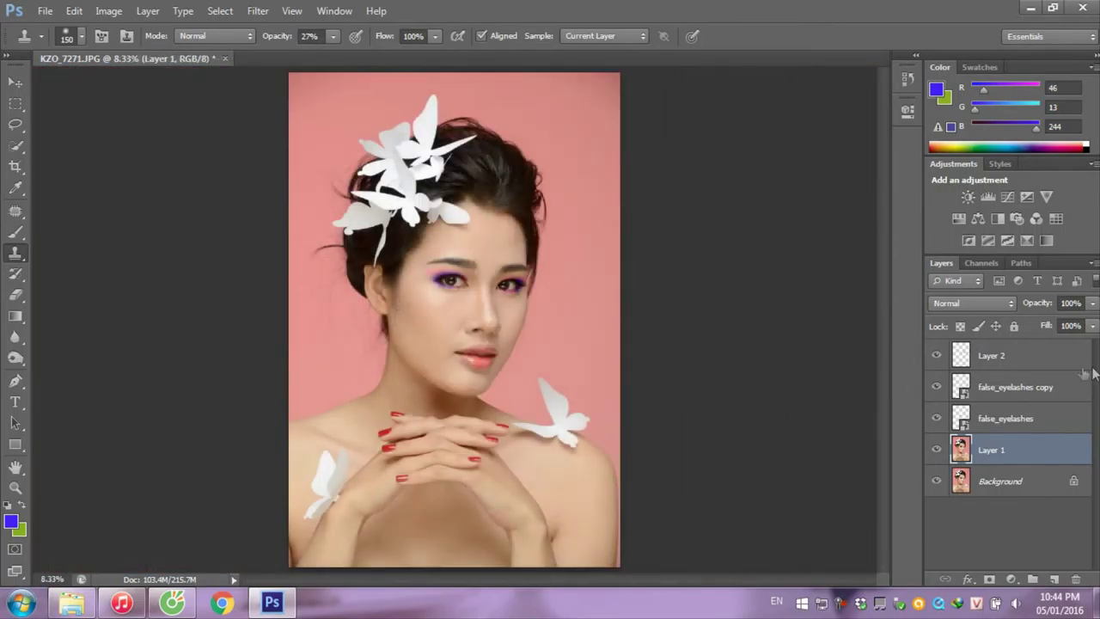
shift+click(1034, 362)
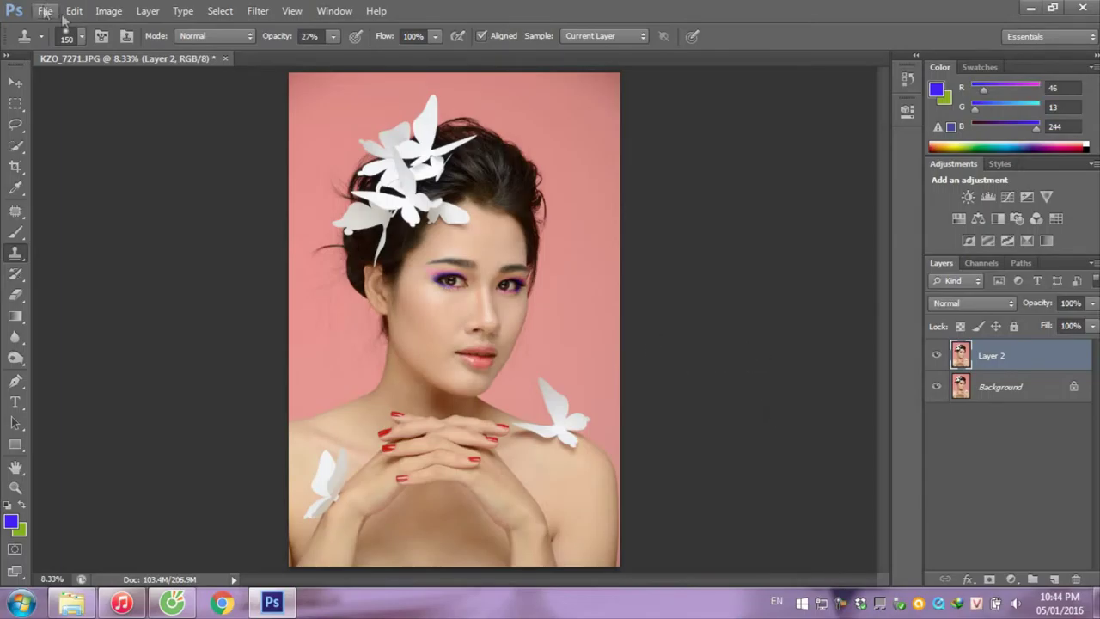
- Apply Brightness/Contrast to Layer 2 with Brightness 23 and Contrast -29
click(14, 83)
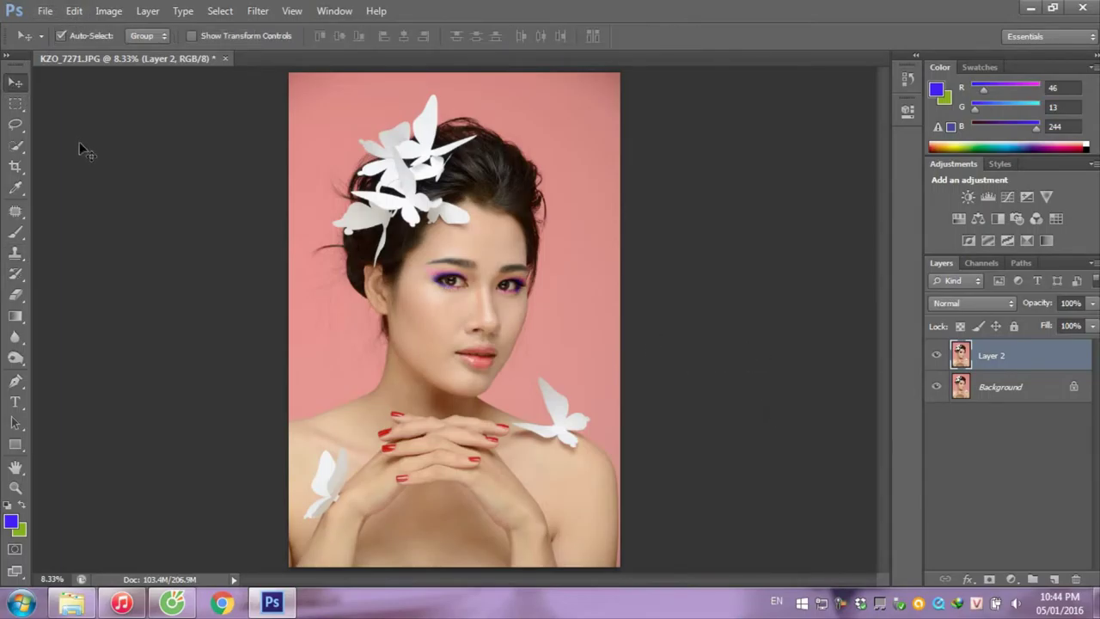
click(109, 10)
mouse_move(133, 52)
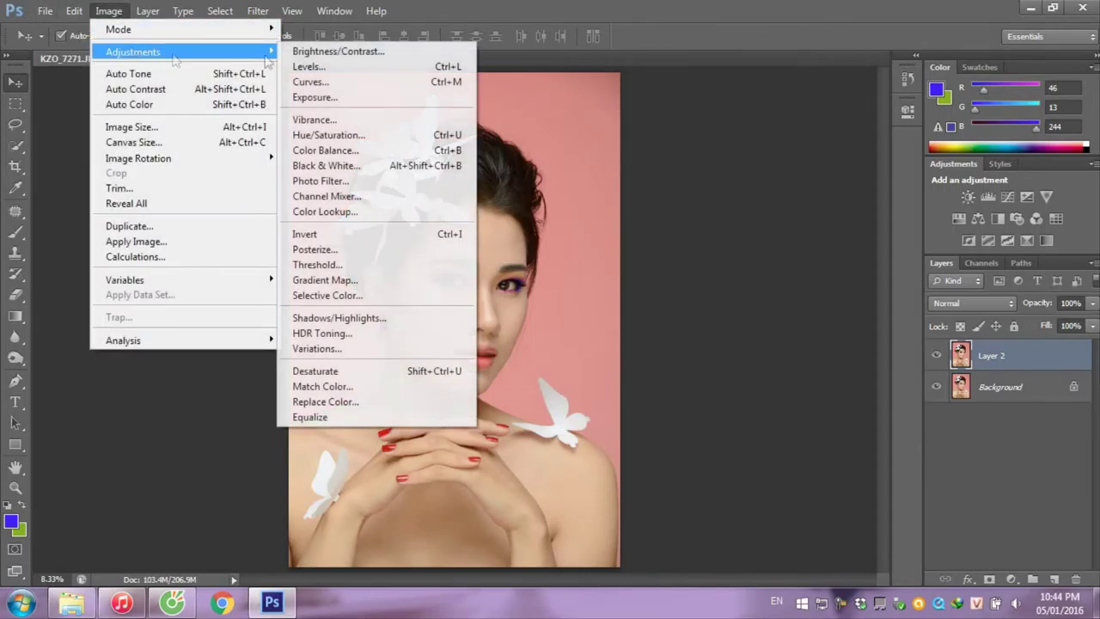
click(325, 51)
drag(515, 203, 525, 203)
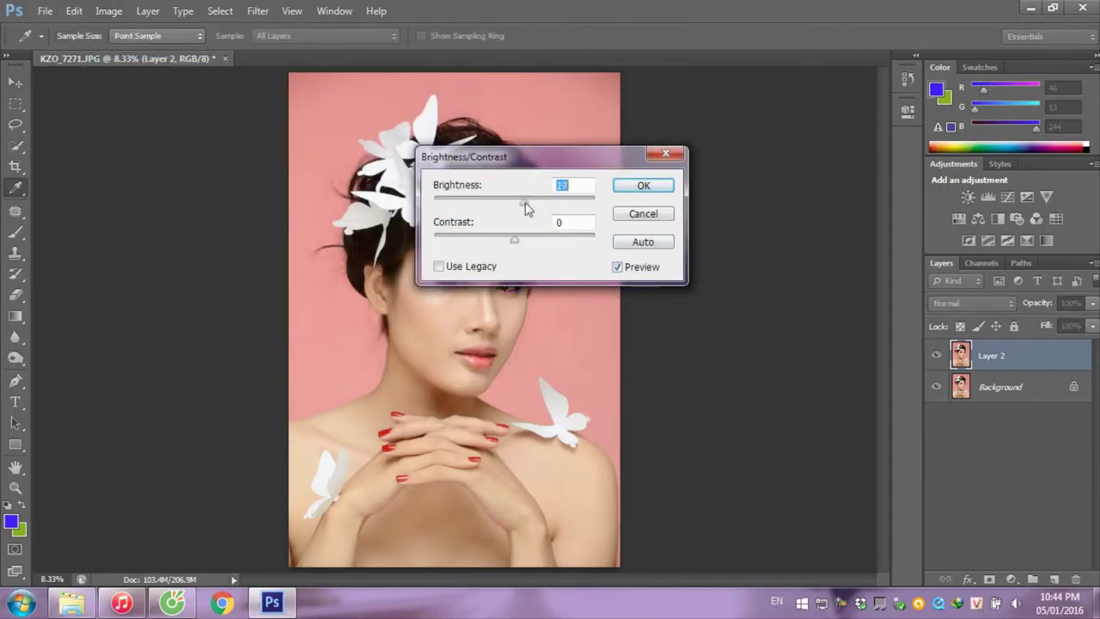
drag(547, 160, 675, 150)
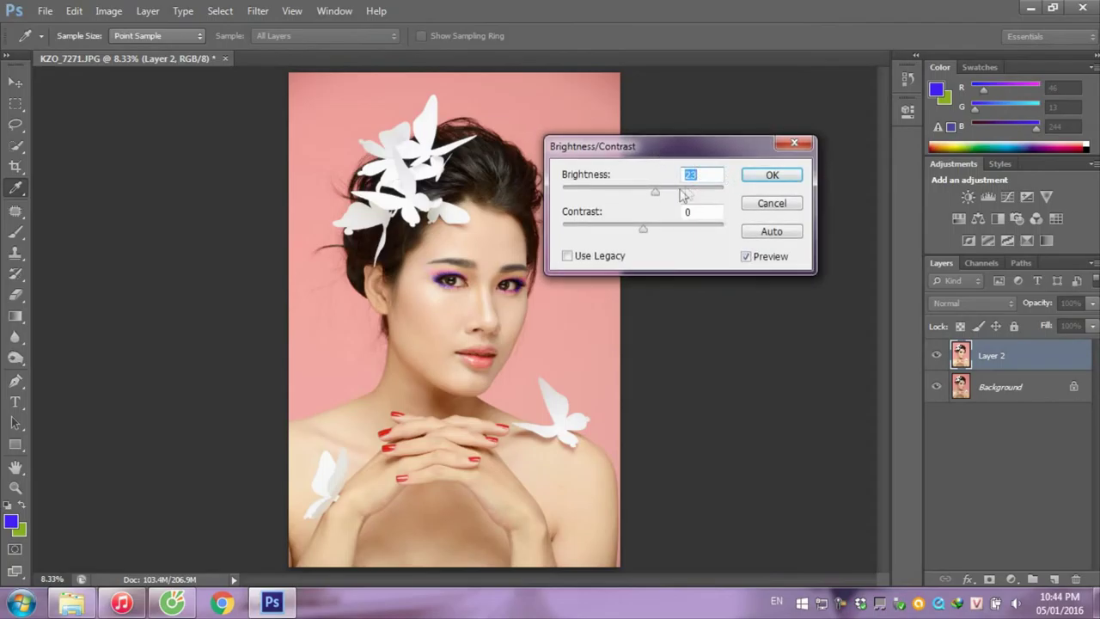
mouse_move(644, 230)
mouse_down()
mouse_move(600, 243)
mouse_move(623, 246)
mouse_up()
click(771, 176)
- Zoom in to 50% on the eyes to inspect the result, then zoom back out
key(v)
key(ctrl+plus)
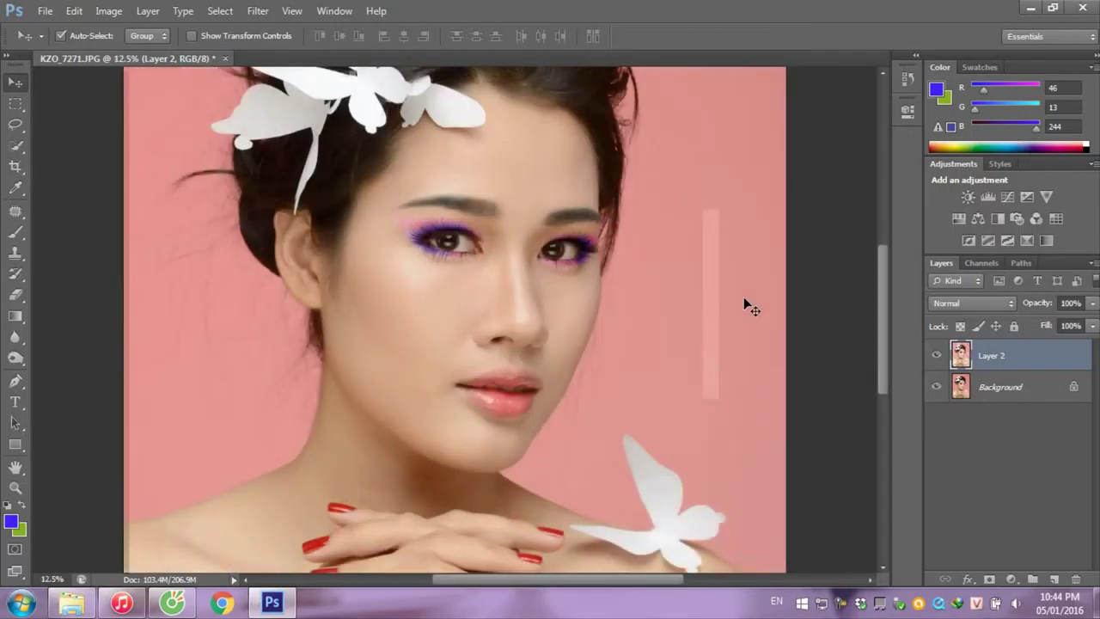
key(ctrl+plus)
key(ctrl+plus)
key(ctrl+plus)
key(ctrl+plus)
scroll(559, 189, up, 2)
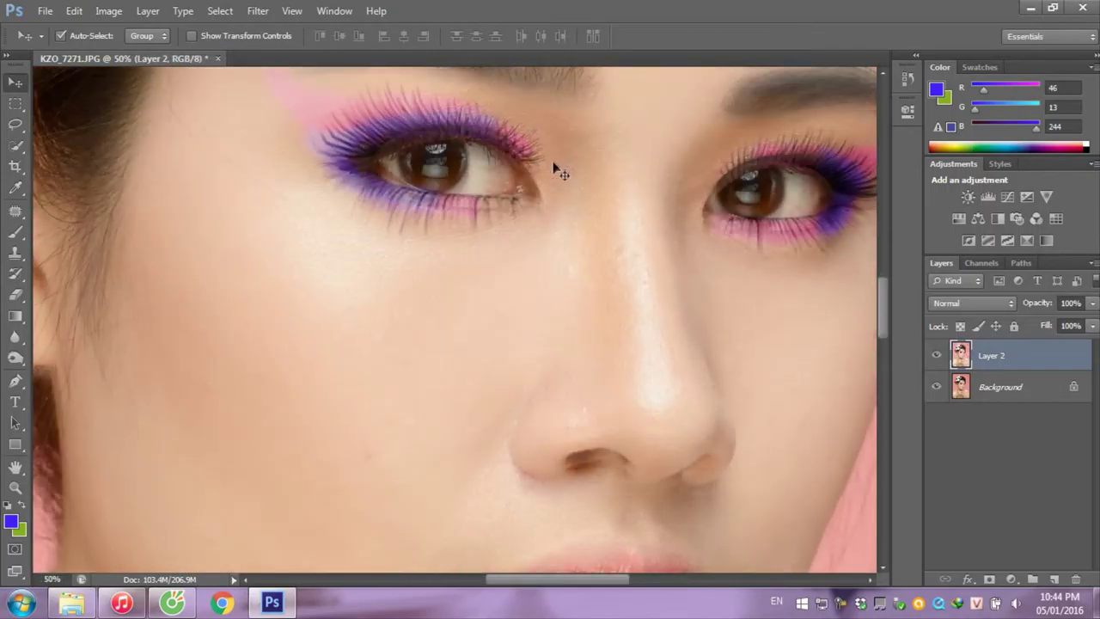
scroll(554, 167, up, 1)
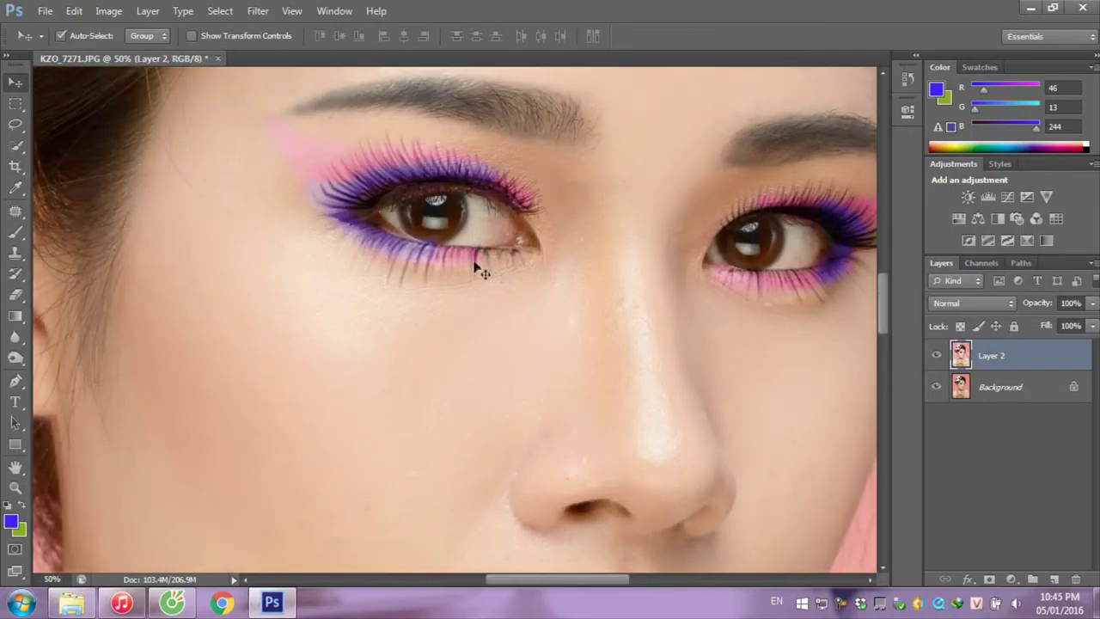
key(ctrl+minus)
key(ctrl+minus)
key(ctrl+minus)
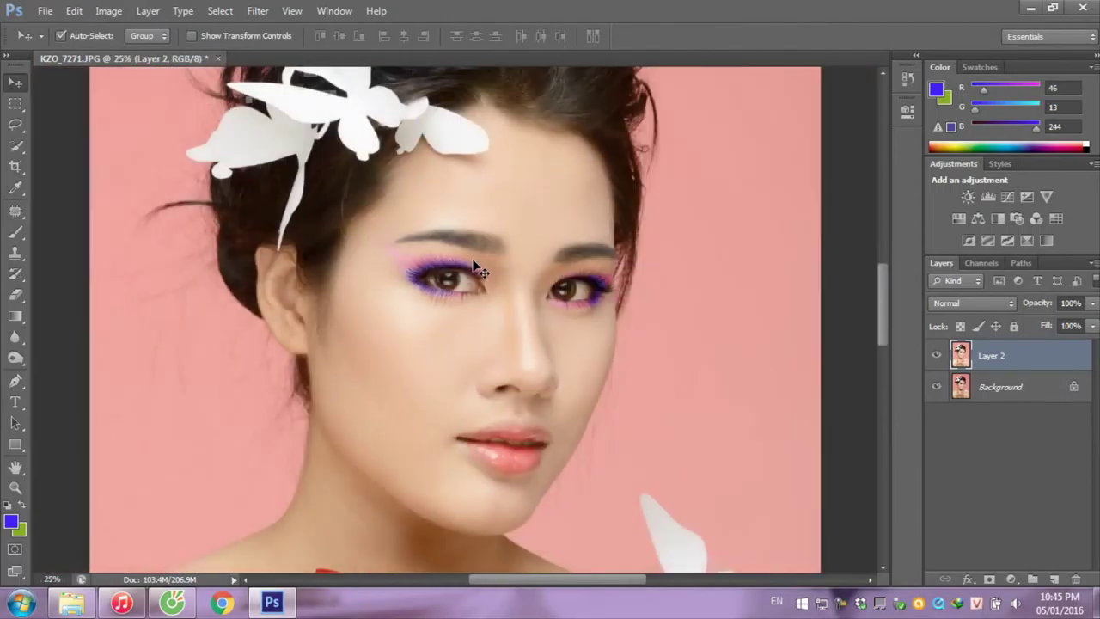
key(ctrl+minus)
key(ctrl+minus)
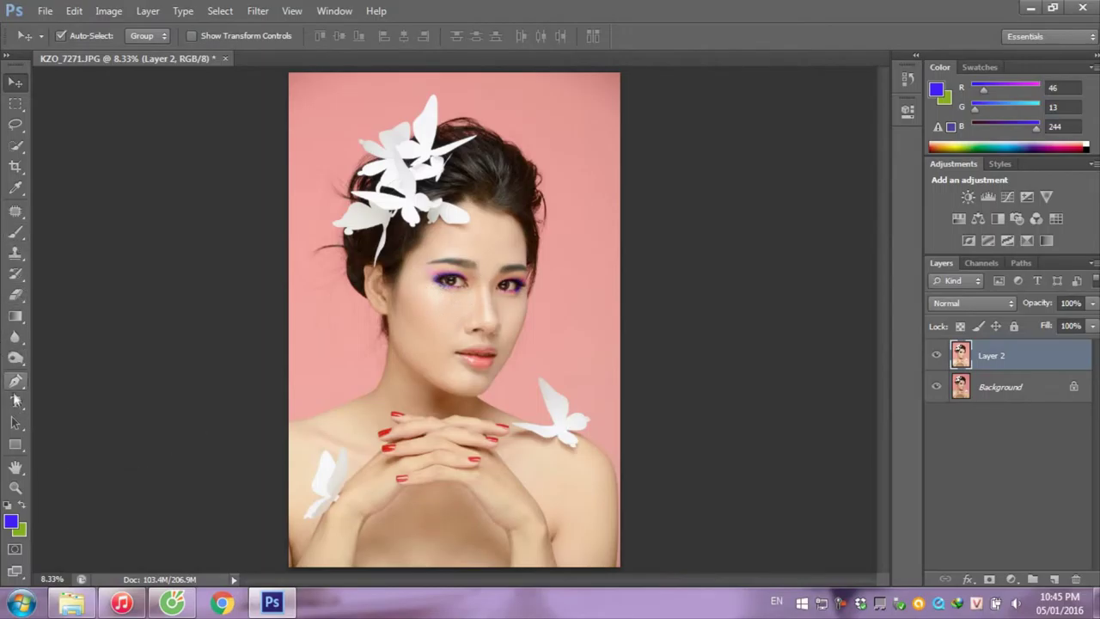
- Set Layer 2's blend mode to Color and select the false_eyelashes layer
click(16, 232)
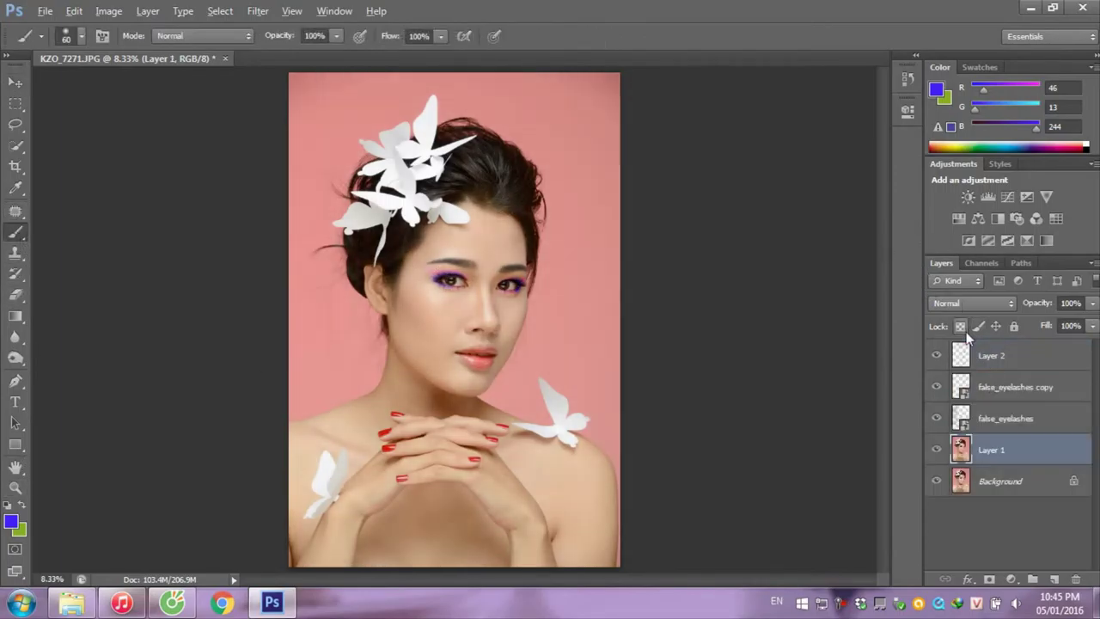
click(995, 391)
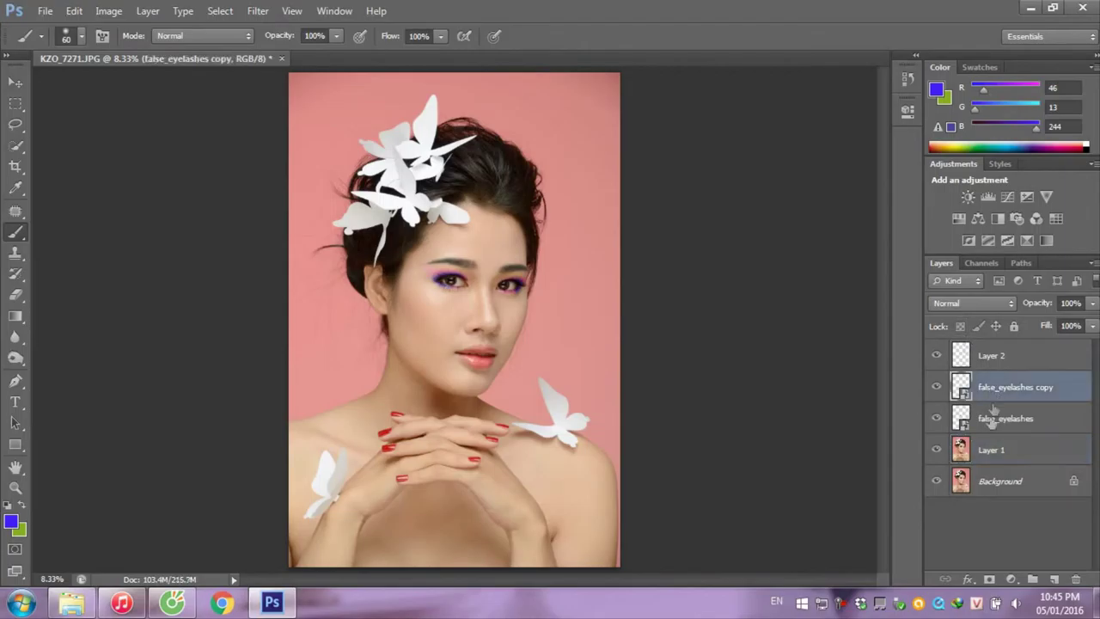
click(988, 360)
click(972, 305)
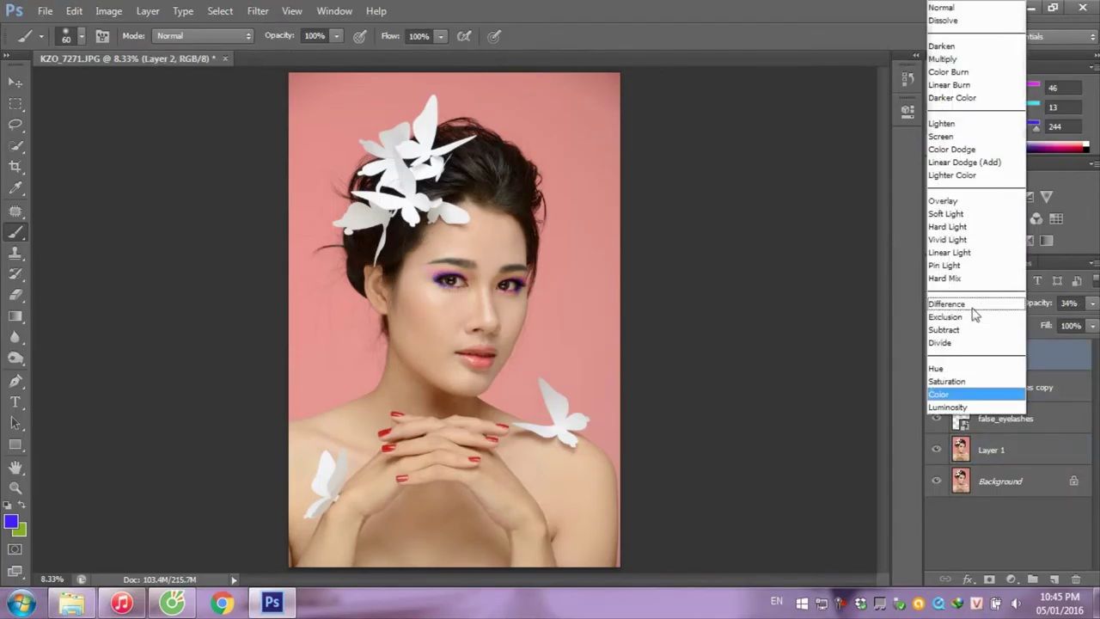
click(939, 394)
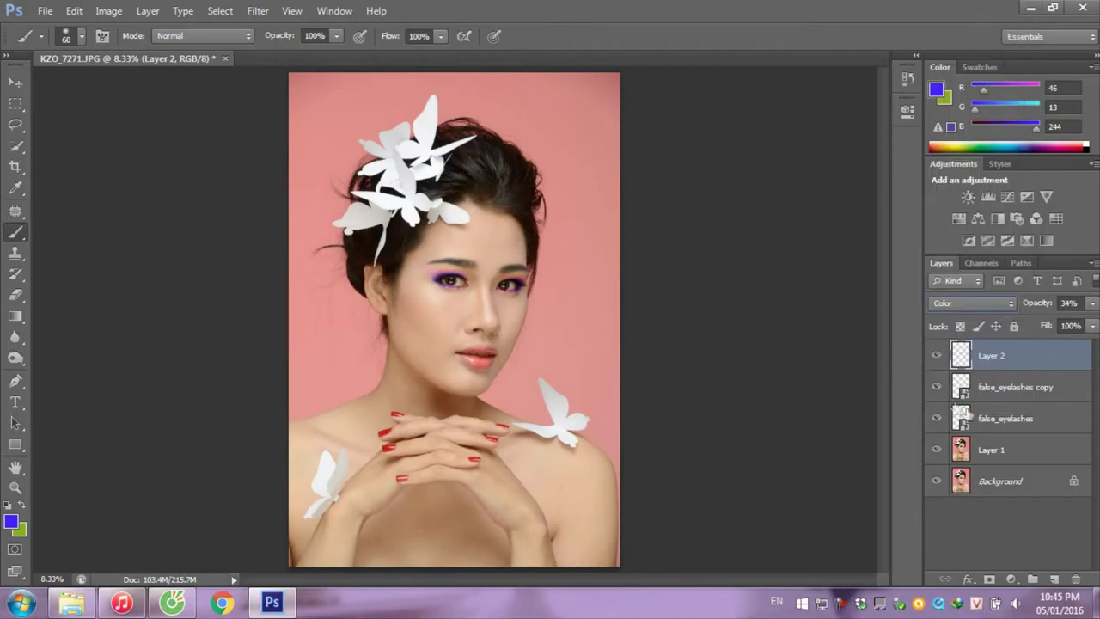
click(984, 423)
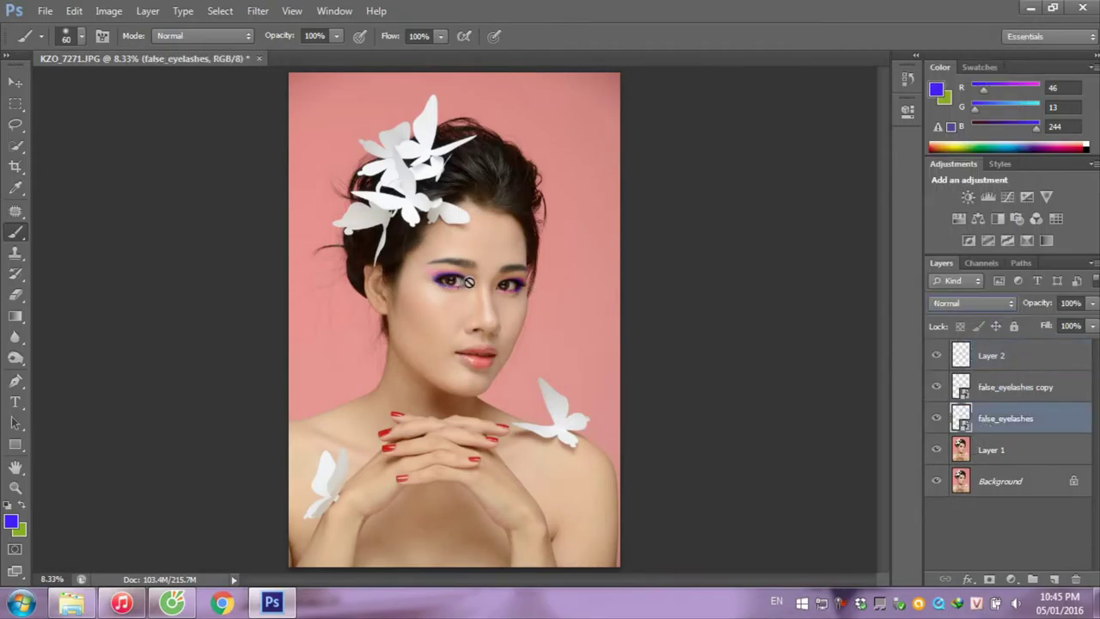
key(v)
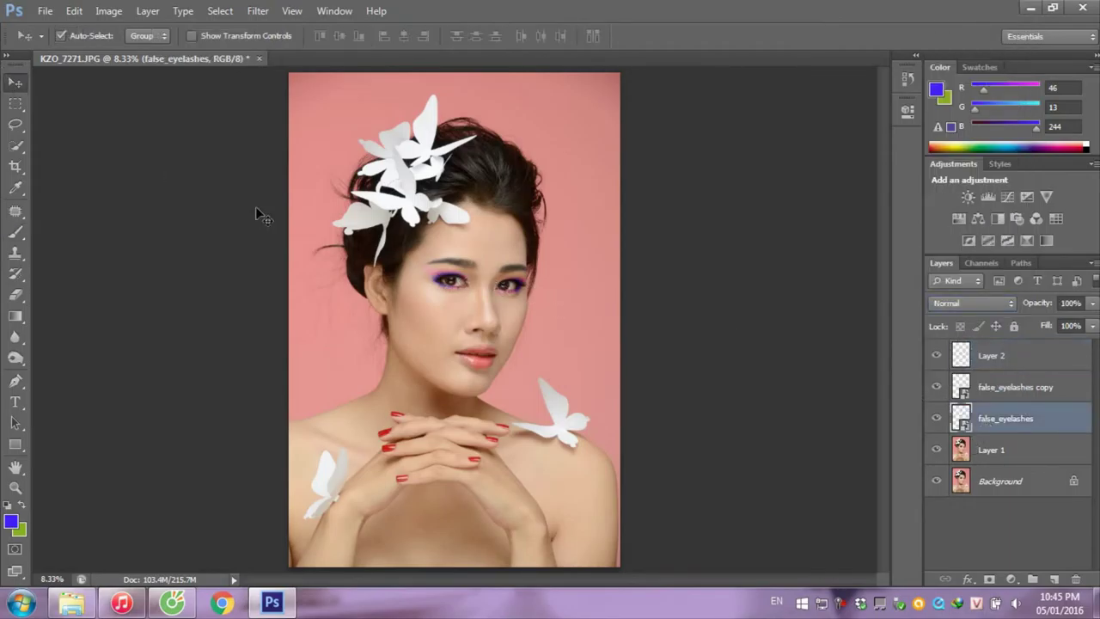
key(ctrl+plus)
key(ctrl+plus)
key(ctrl+plus)
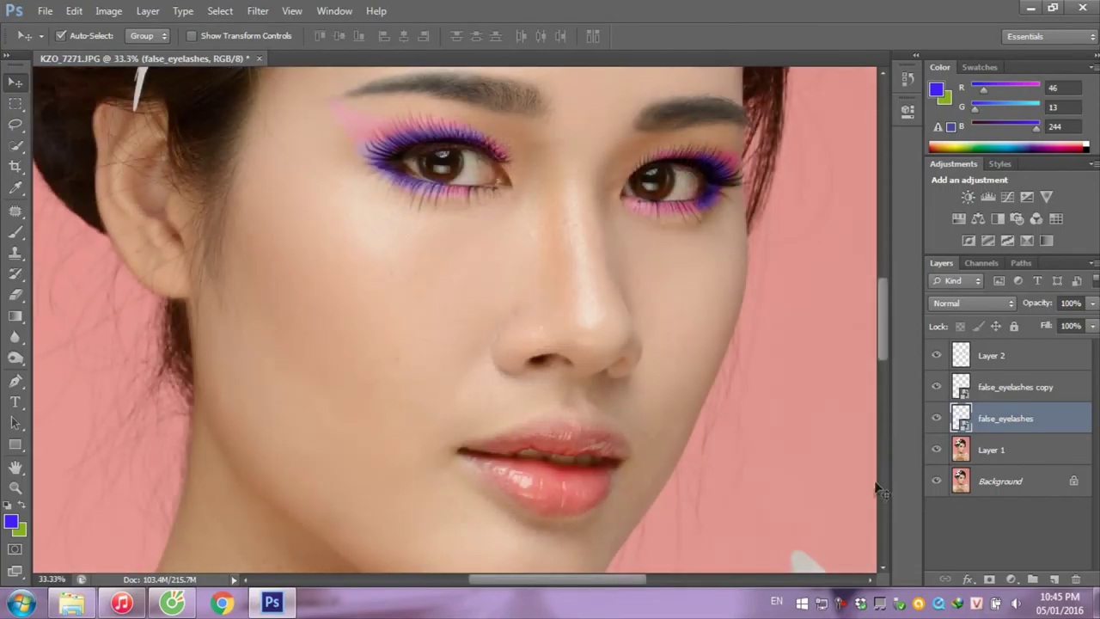
- Add a new layer, choose red as the foreground colour, and paint over both lips
click(1052, 577)
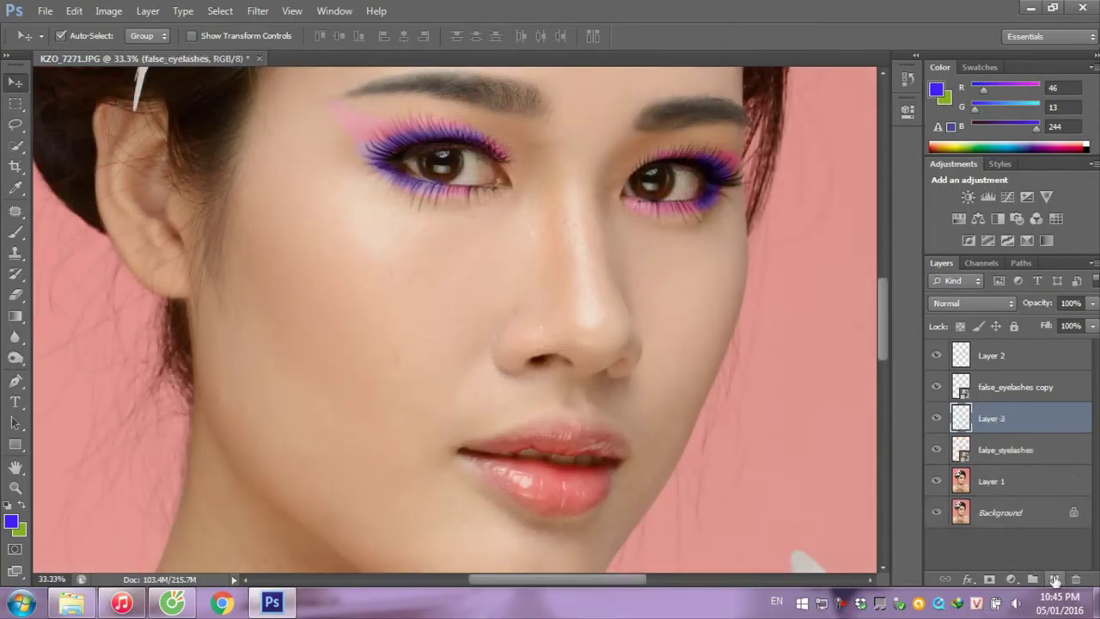
click(11, 526)
click(683, 384)
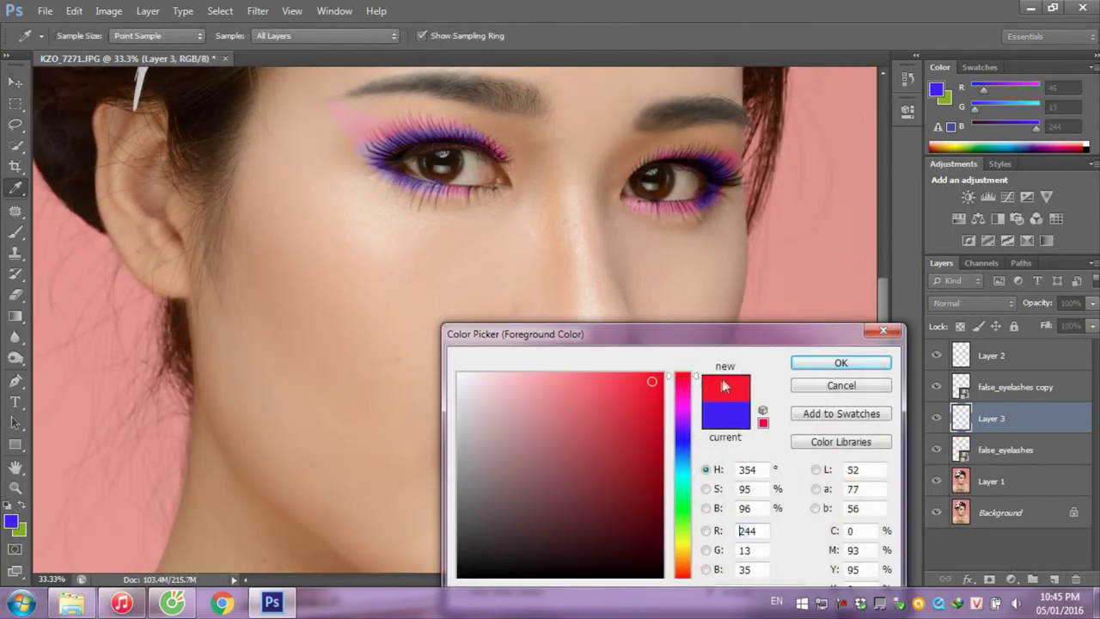
click(842, 364)
key(v)
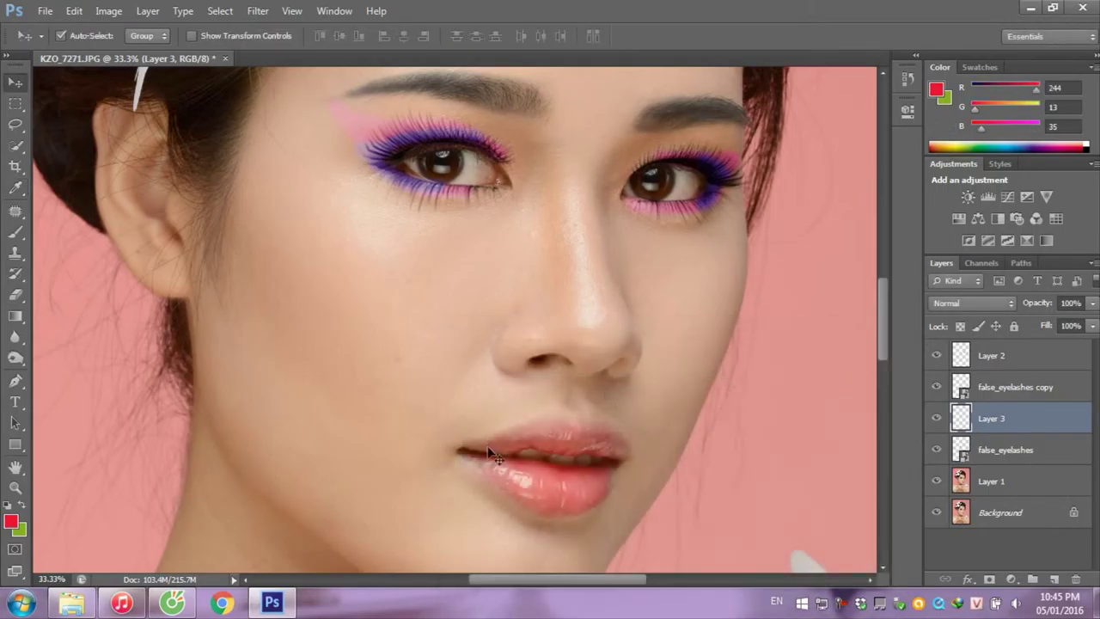
click(20, 148)
click(24, 237)
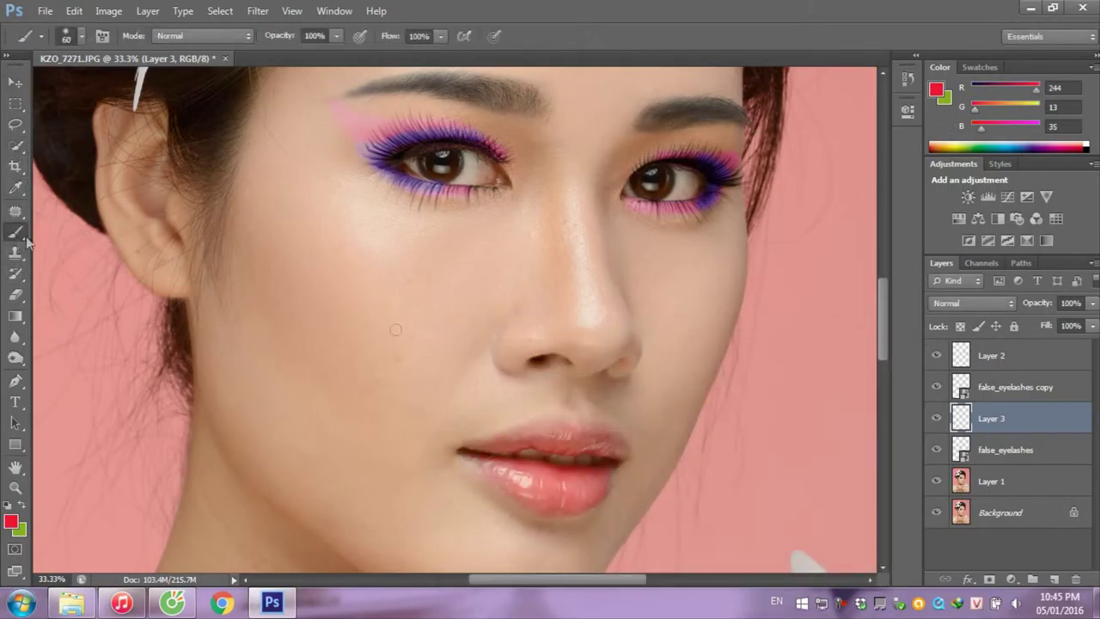
mouse_move(531, 431)
mouse_down()
mouse_move(622, 436)
mouse_move(475, 447)
mouse_up()
drag(544, 436, 589, 439)
mouse_move(600, 478)
mouse_down()
mouse_move(560, 514)
mouse_move(515, 503)
mouse_move(472, 460)
mouse_move(543, 479)
mouse_move(593, 478)
mouse_move(516, 490)
mouse_move(549, 493)
mouse_up()
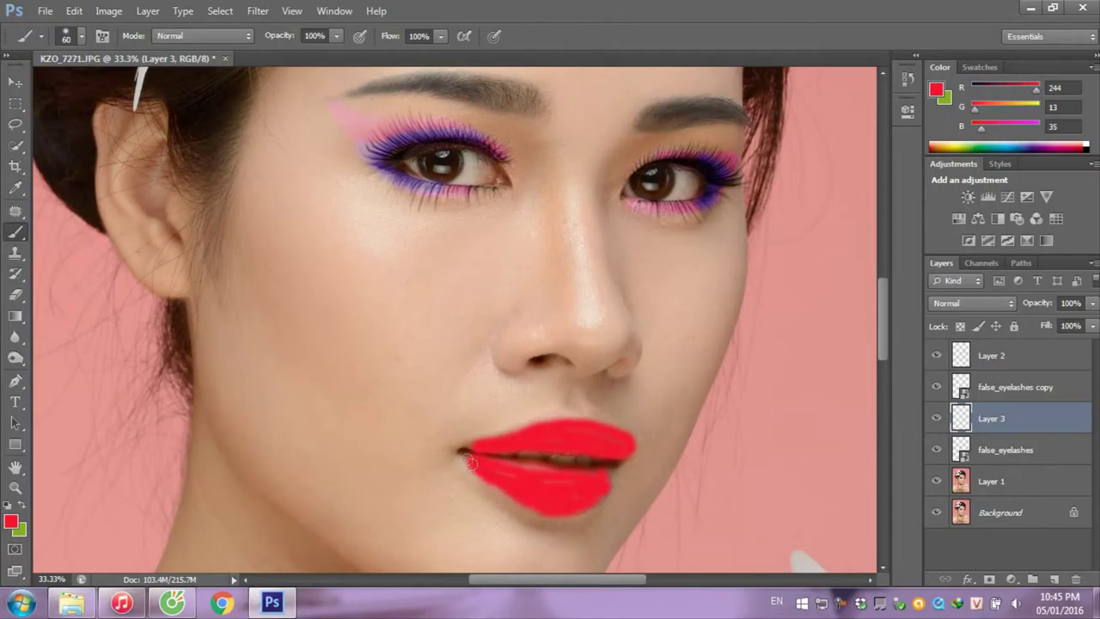
drag(491, 439, 577, 424)
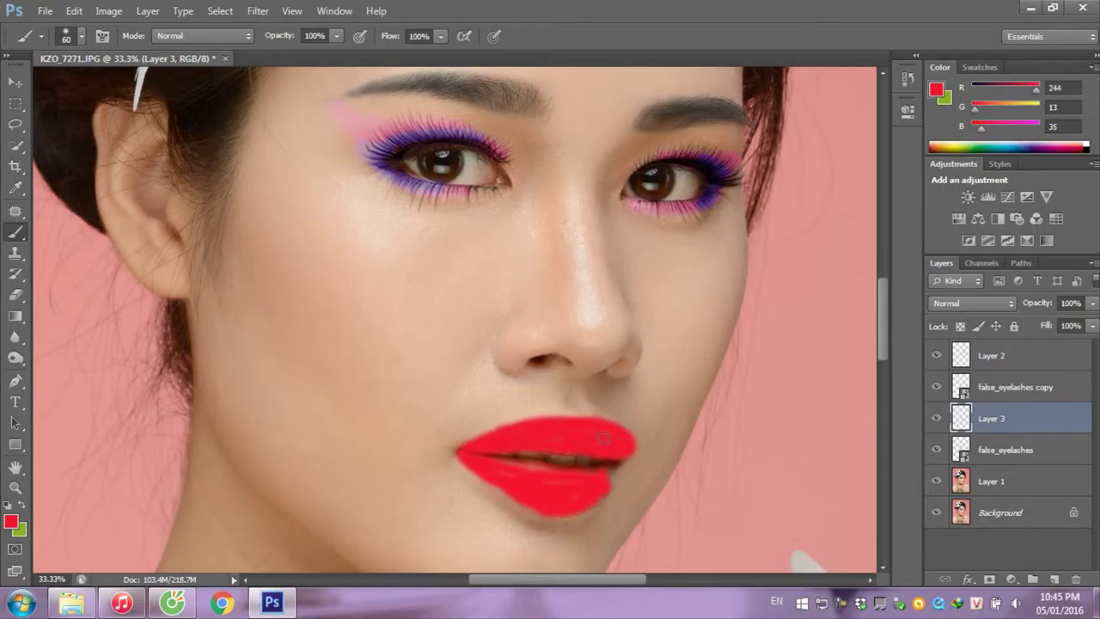
- Set the lip layer to Color blend mode at 52% opacity and toggle it to compare
click(1011, 305)
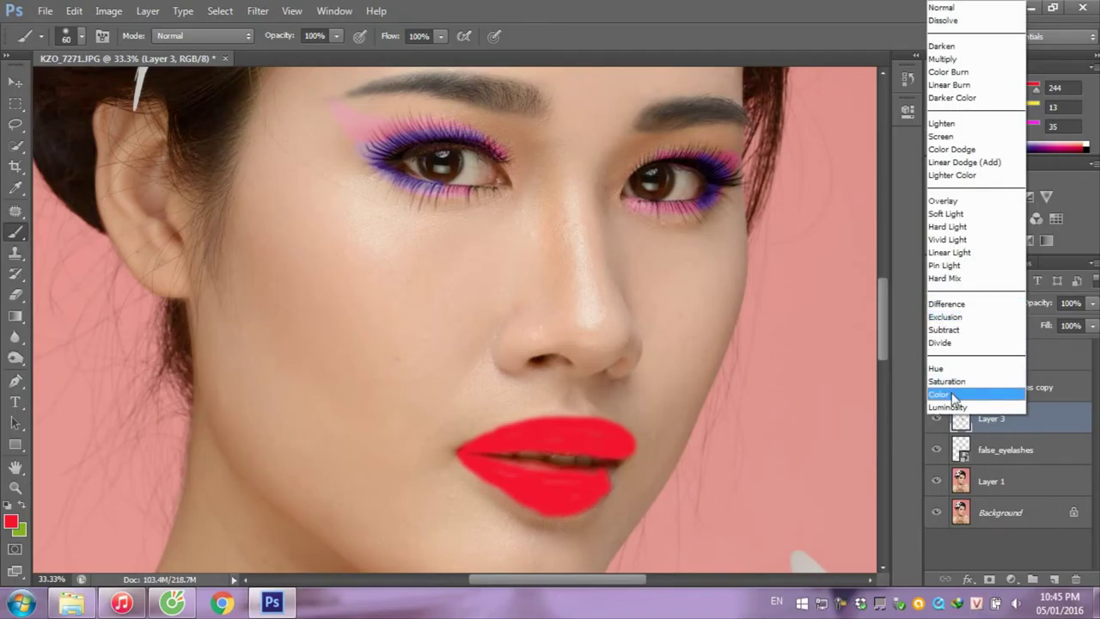
click(953, 396)
click(1093, 304)
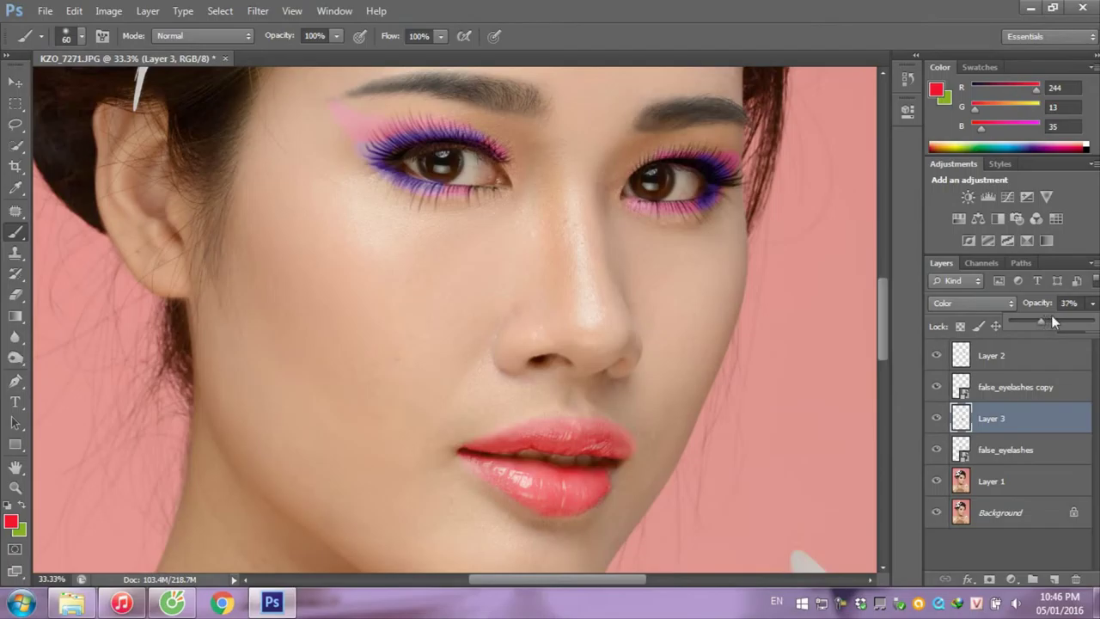
click(936, 419)
click(935, 418)
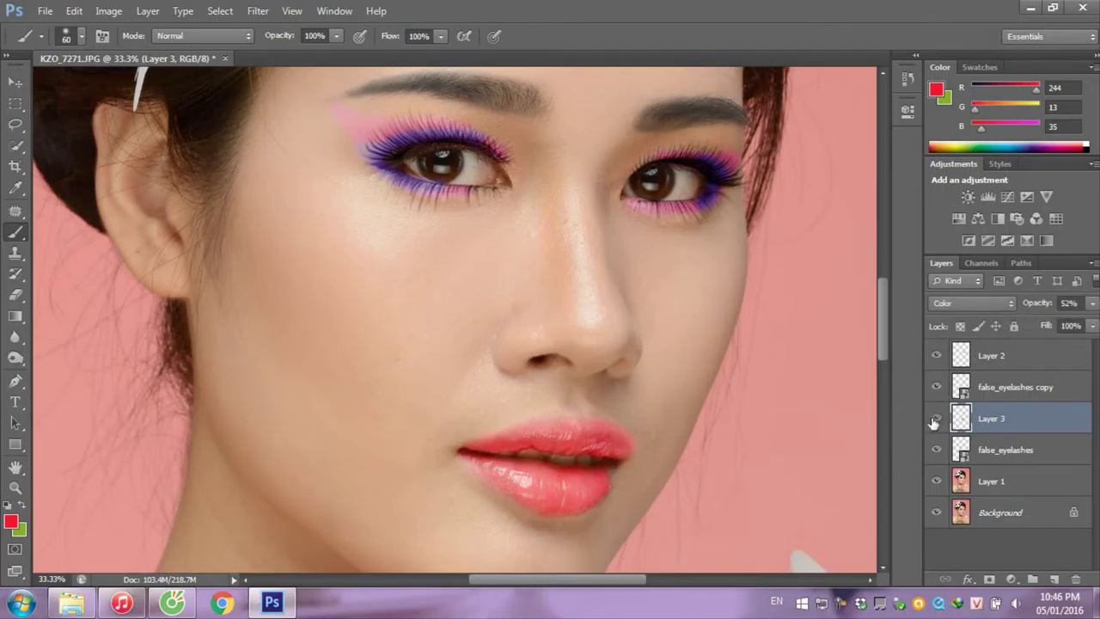
key(ctrl+minus)
key(ctrl+minus)
key(ctrl+minus)
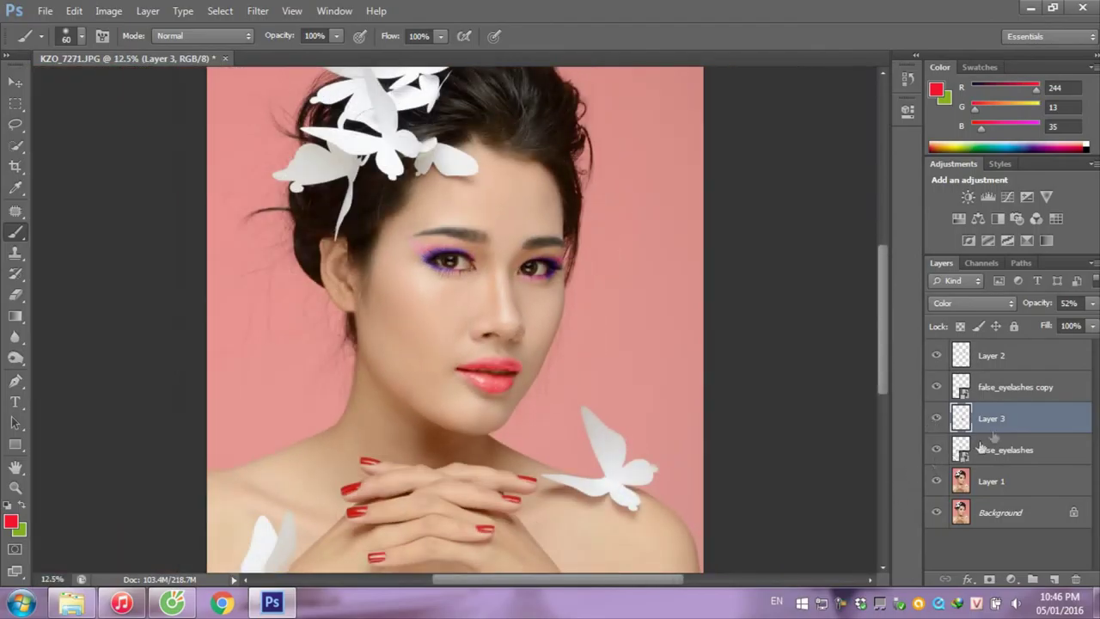
shift+click(1007, 371)
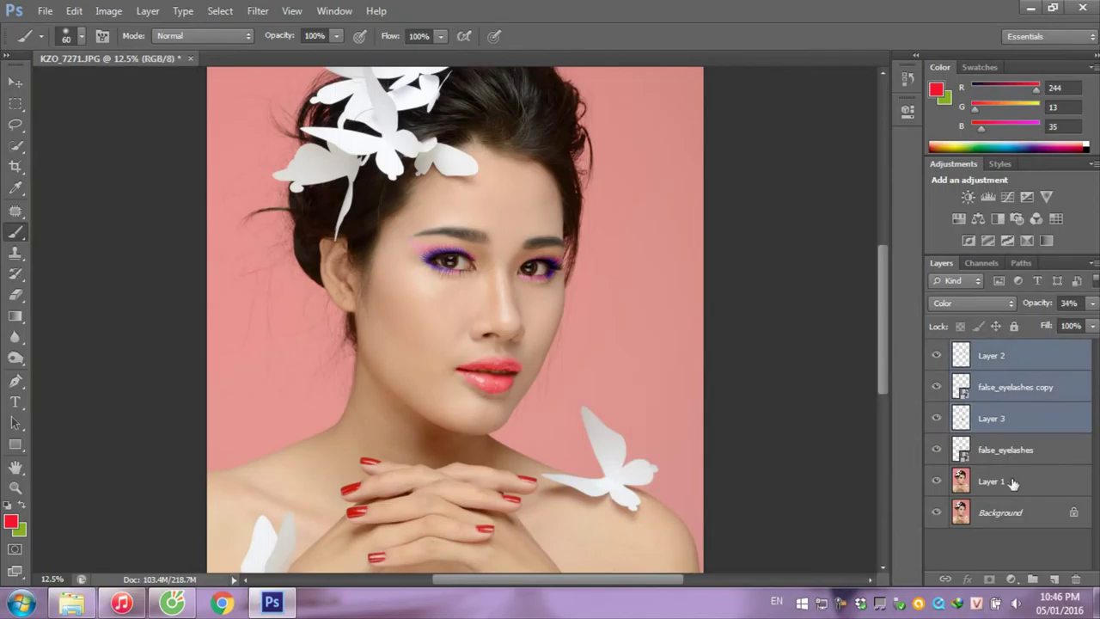
- Select all five makeup layers, group them with Ctrl+G, and toggle the group to compare
shift+click(1012, 484)
shift+click(1021, 389)
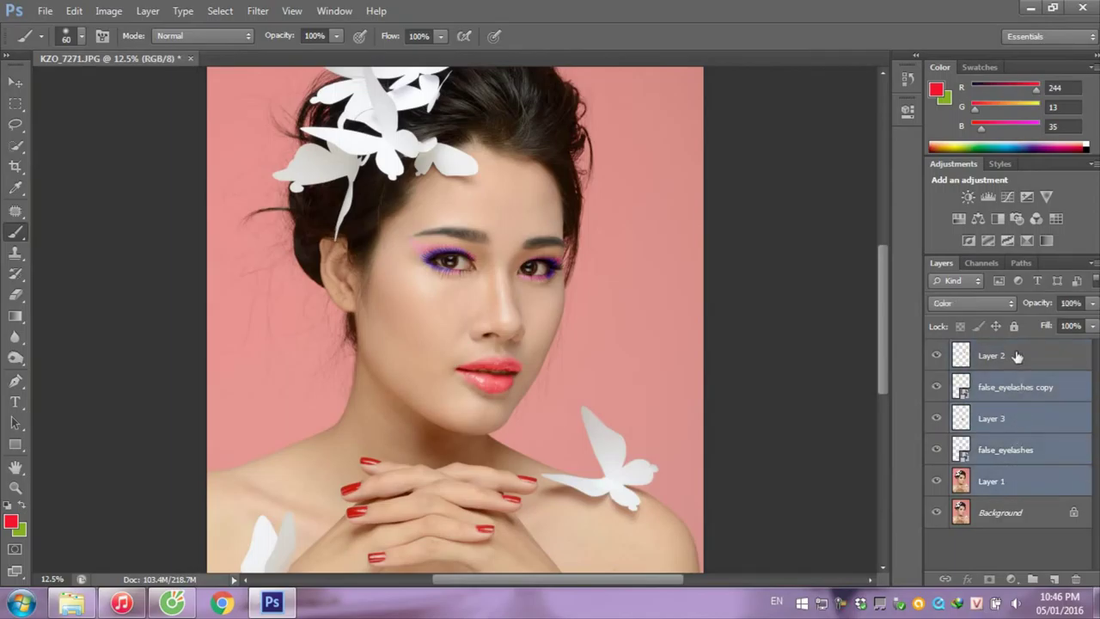
shift+click(1017, 356)
key(ctrl+g)
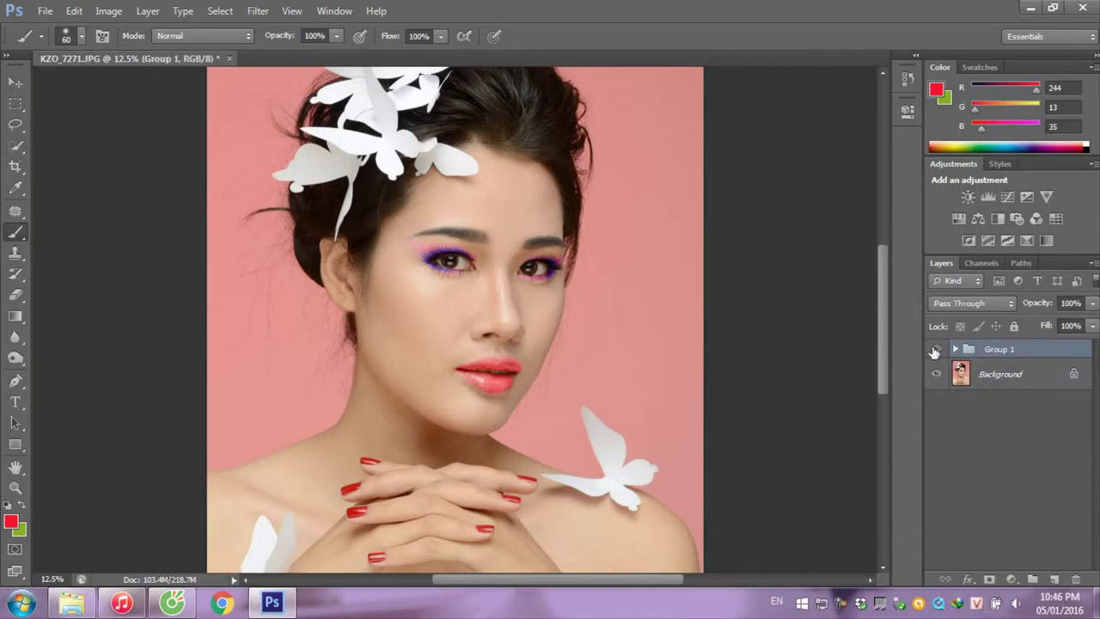
click(935, 350)
click(935, 350)
click(935, 350)
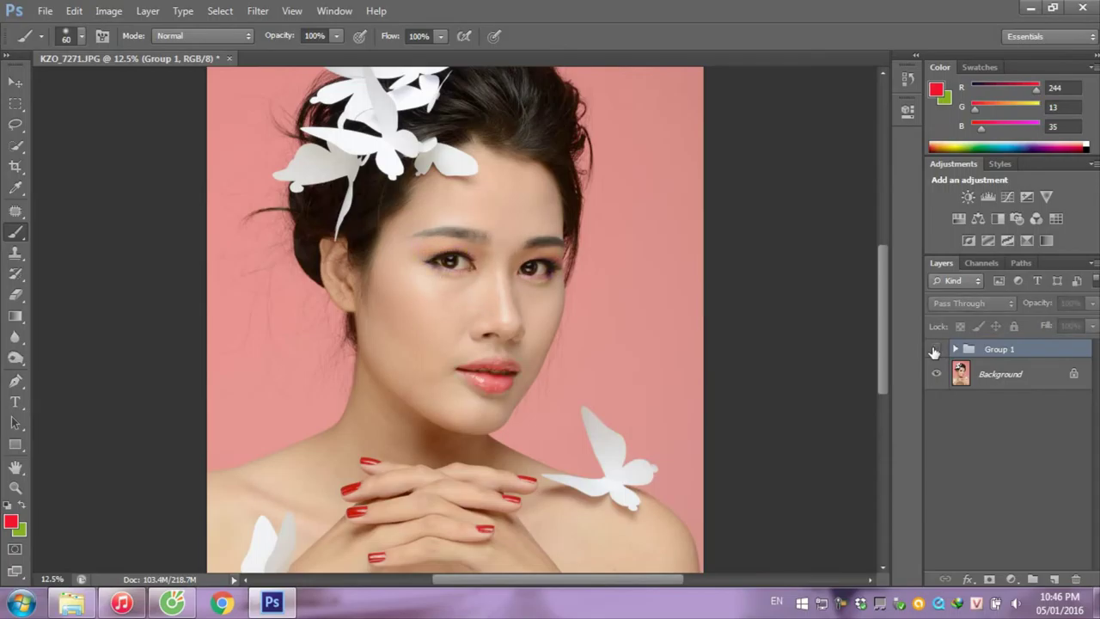
click(935, 349)
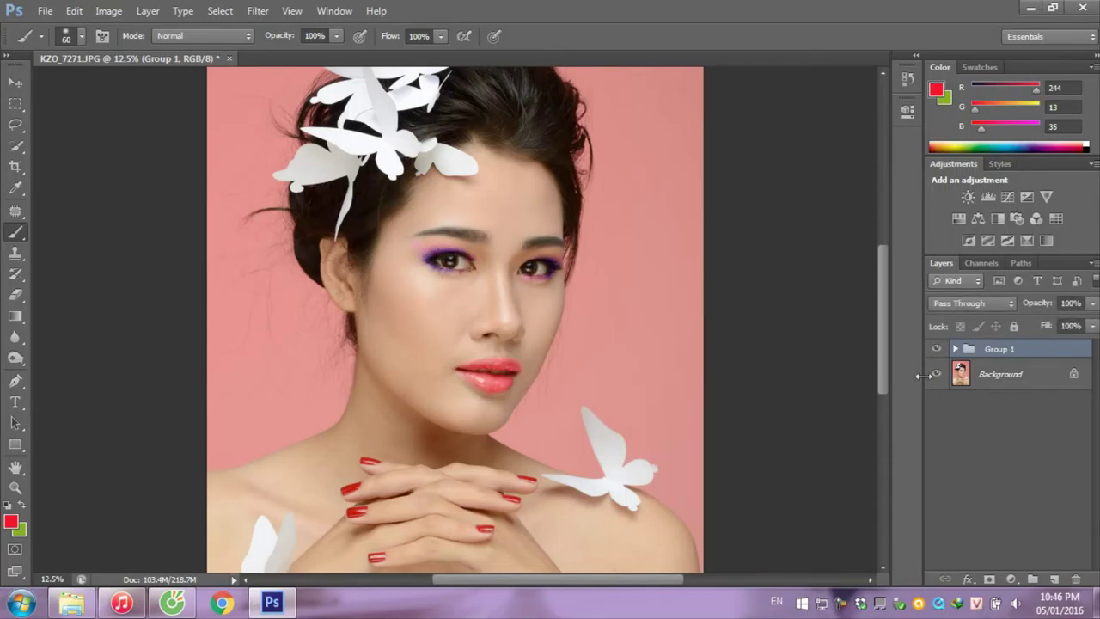
key(ctrl+minus)
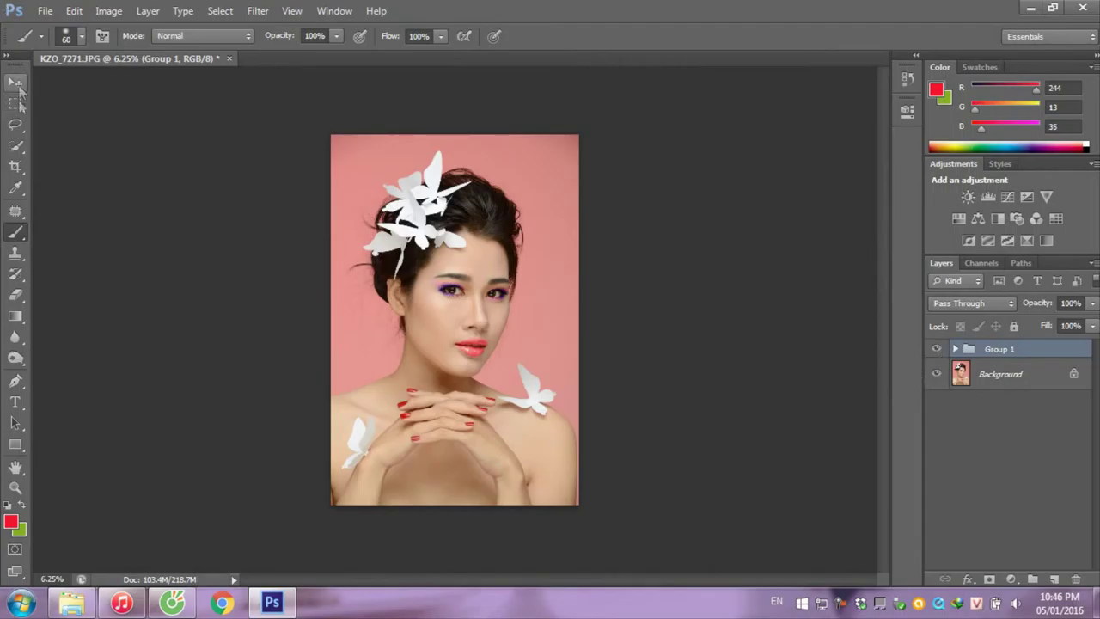
click(15, 166)
- Widen the canvas rightward with the Crop tool and move the made-up copy onto the right half
drag(579, 318, 701, 317)
key(Return)
key(v)
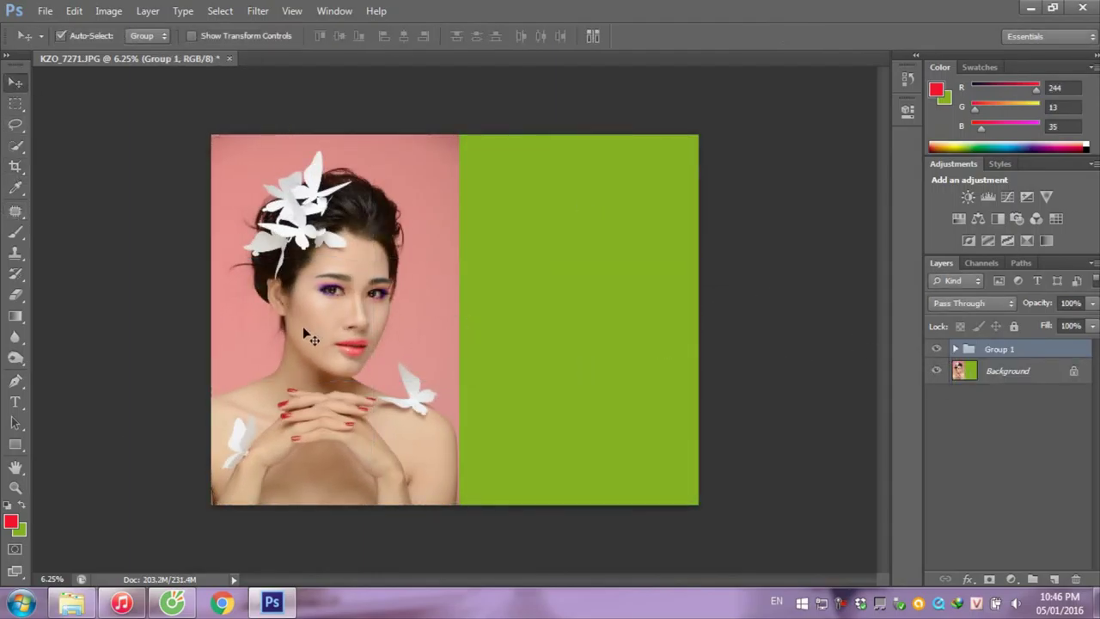
key(ctrl+alt+t)
drag(327, 314, 563, 312)
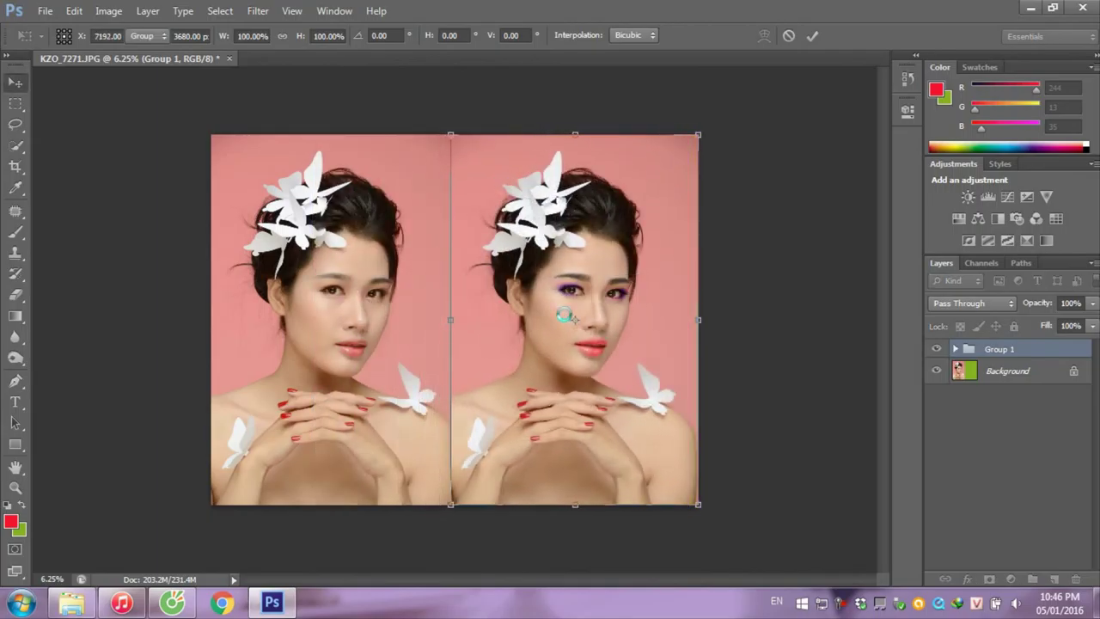
key(Return)
key(ctrl+plus)
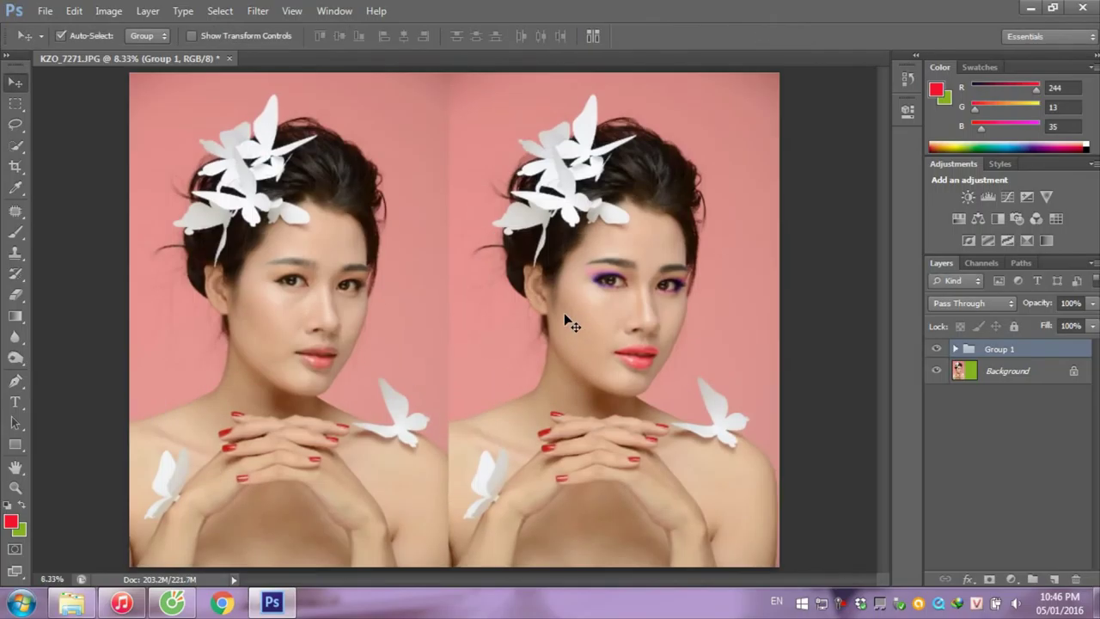
key(ctrl+plus)
key(ctrl+plus)
key(ctrl+minus)
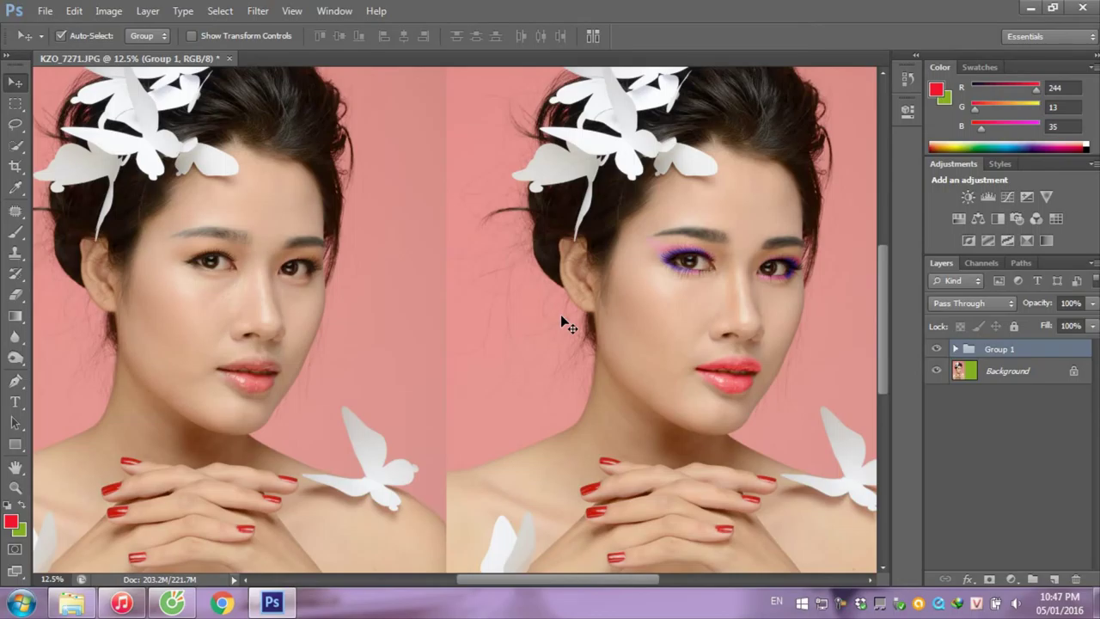
click(839, 604)
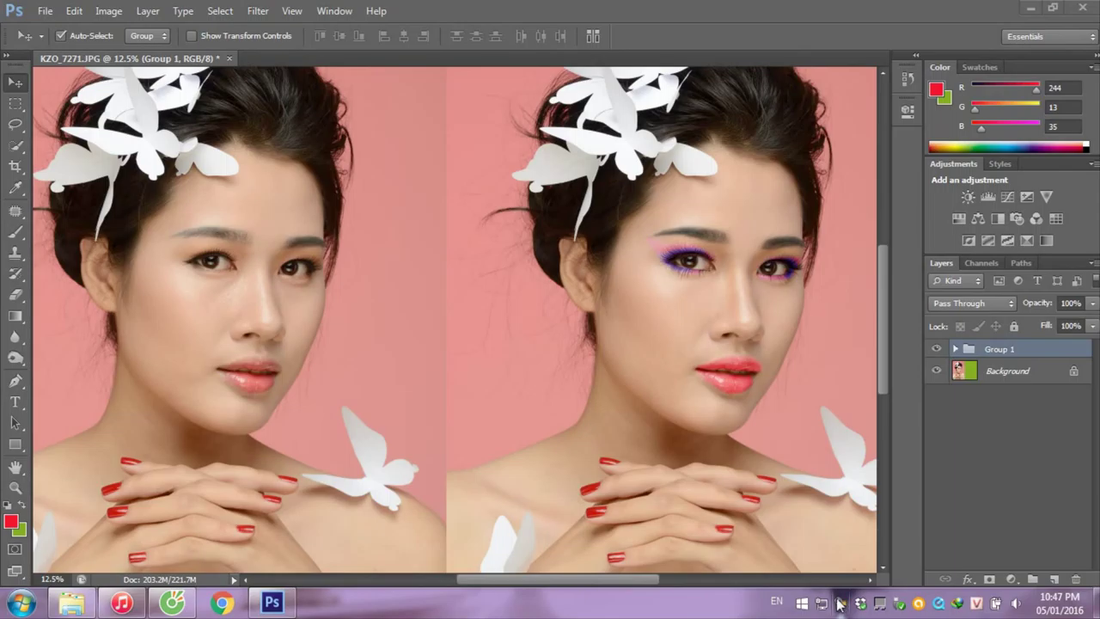
right_click(840, 604)
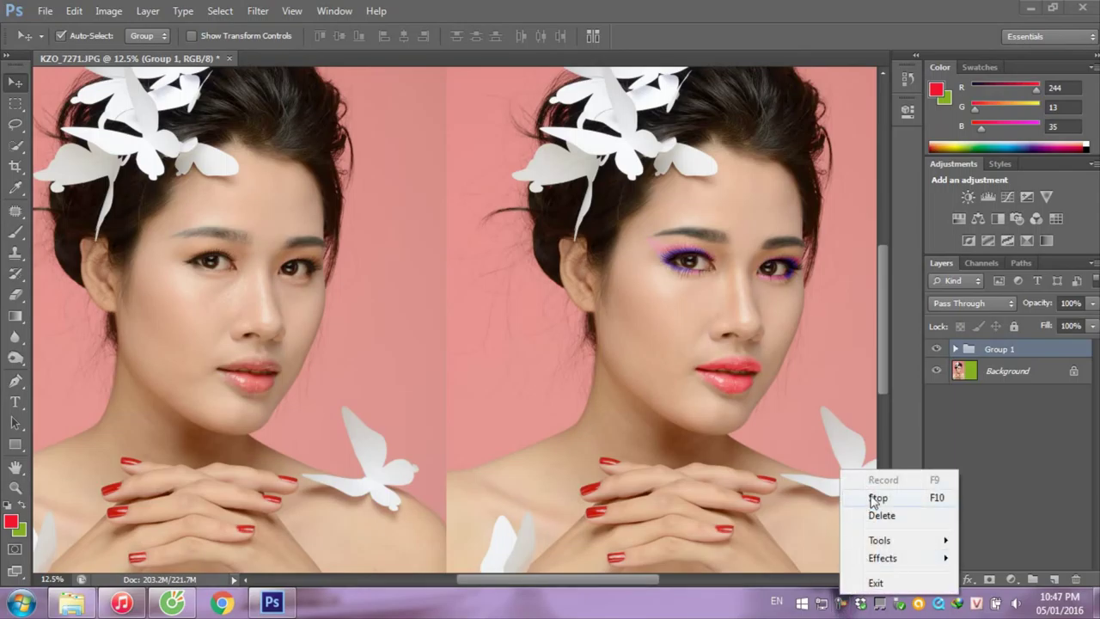